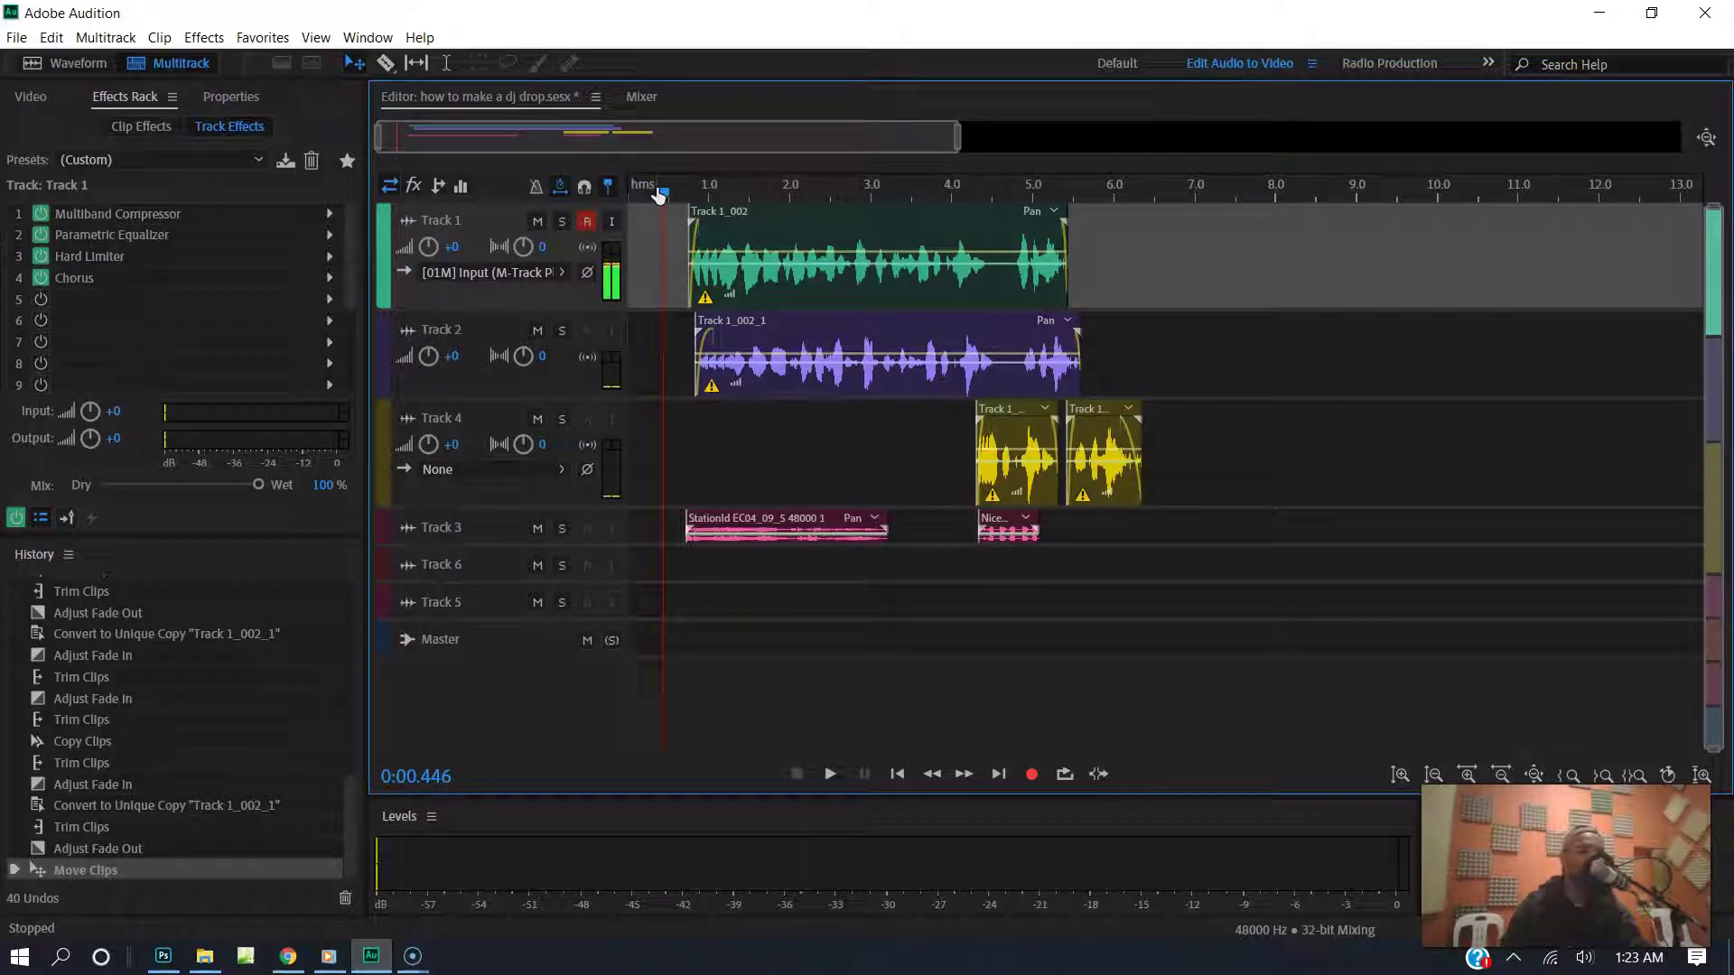
- Play the finished multitrack session to preview the complete DJ drop
key(space)
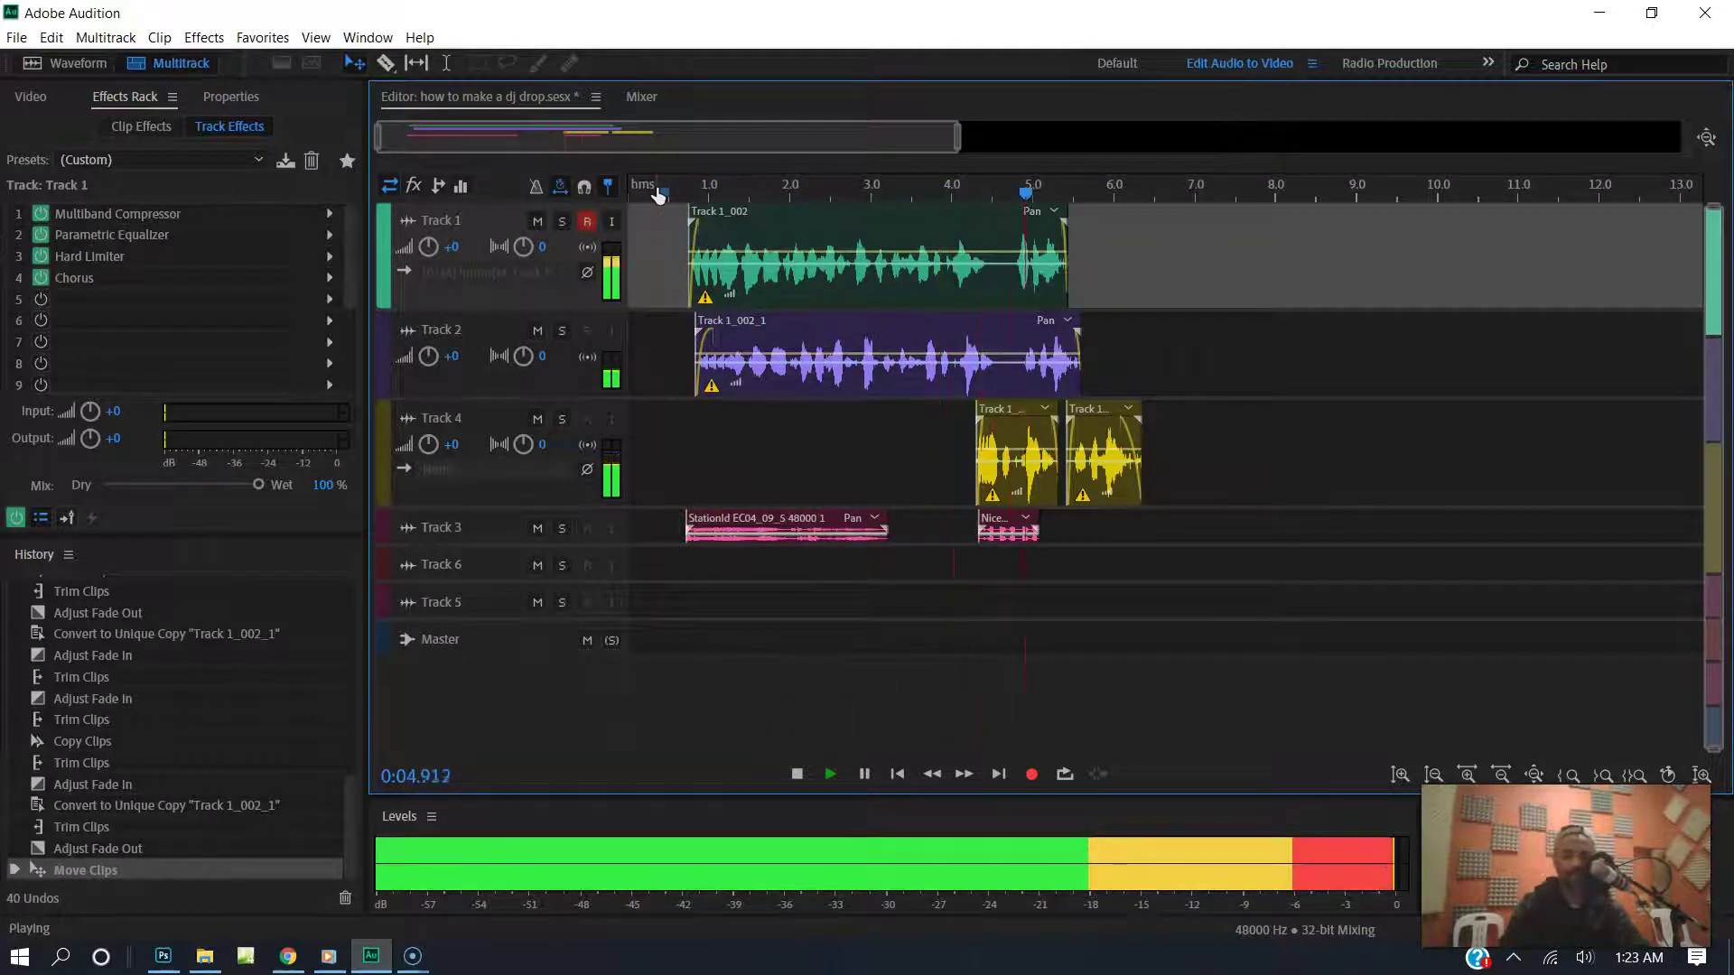
click(45, 943)
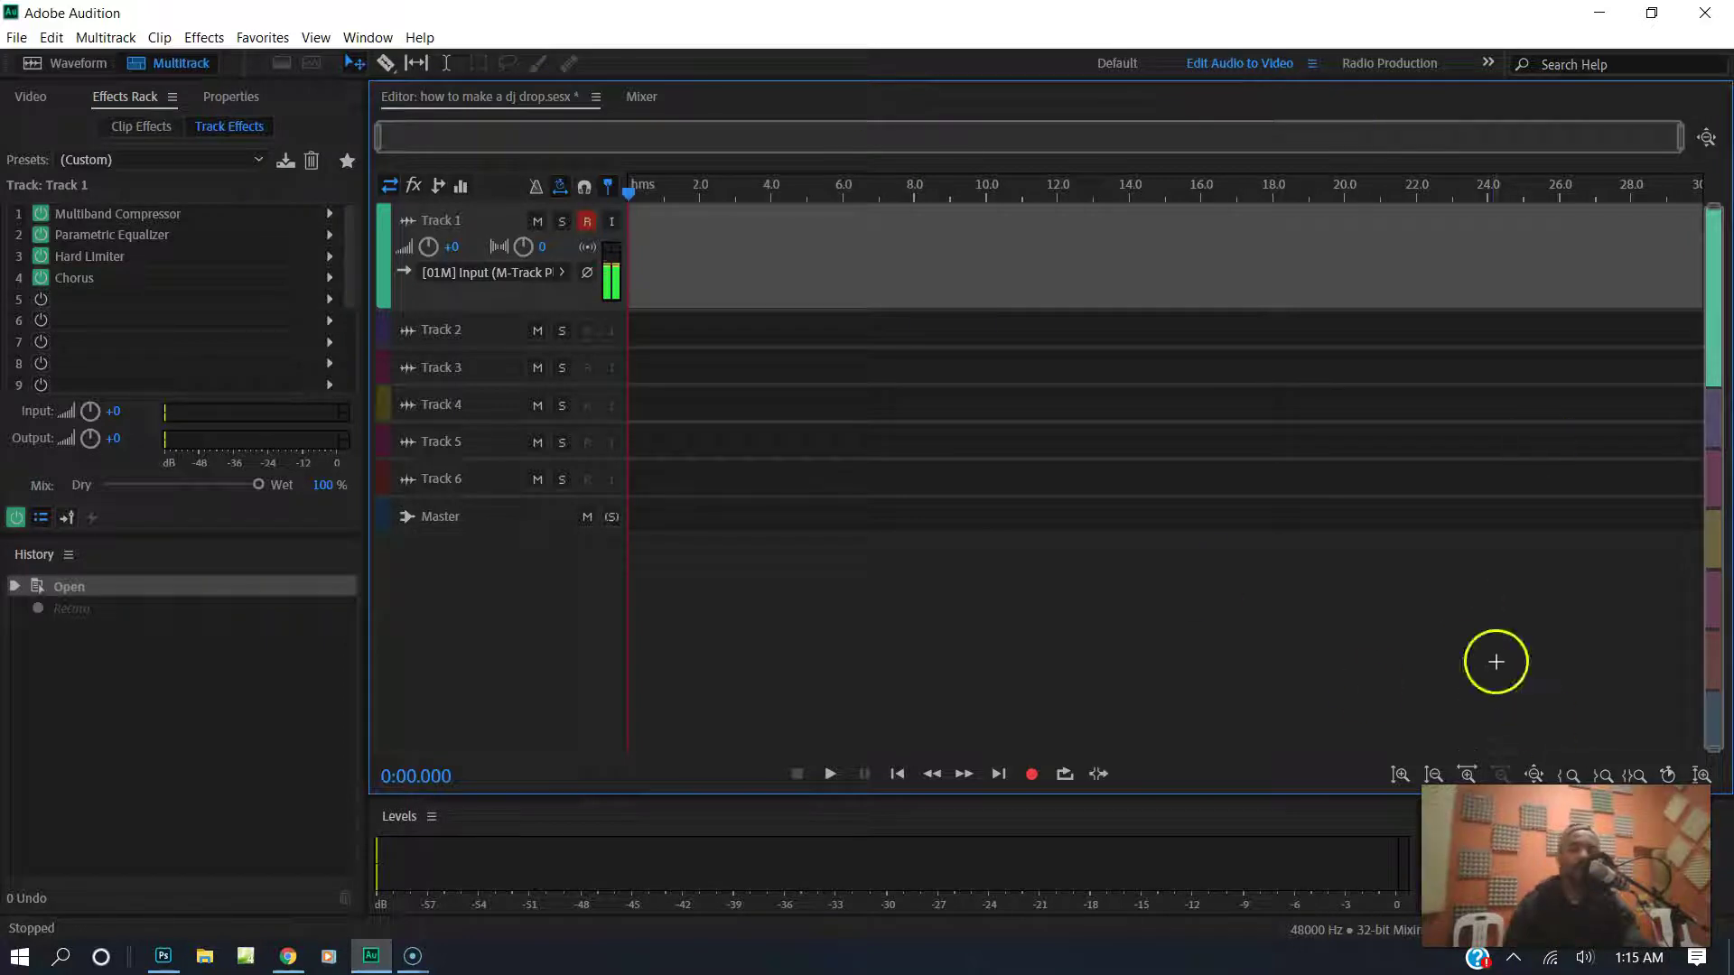
- Record a voice take of about 5 seconds on Track 1 and play it back
key(shift+space)
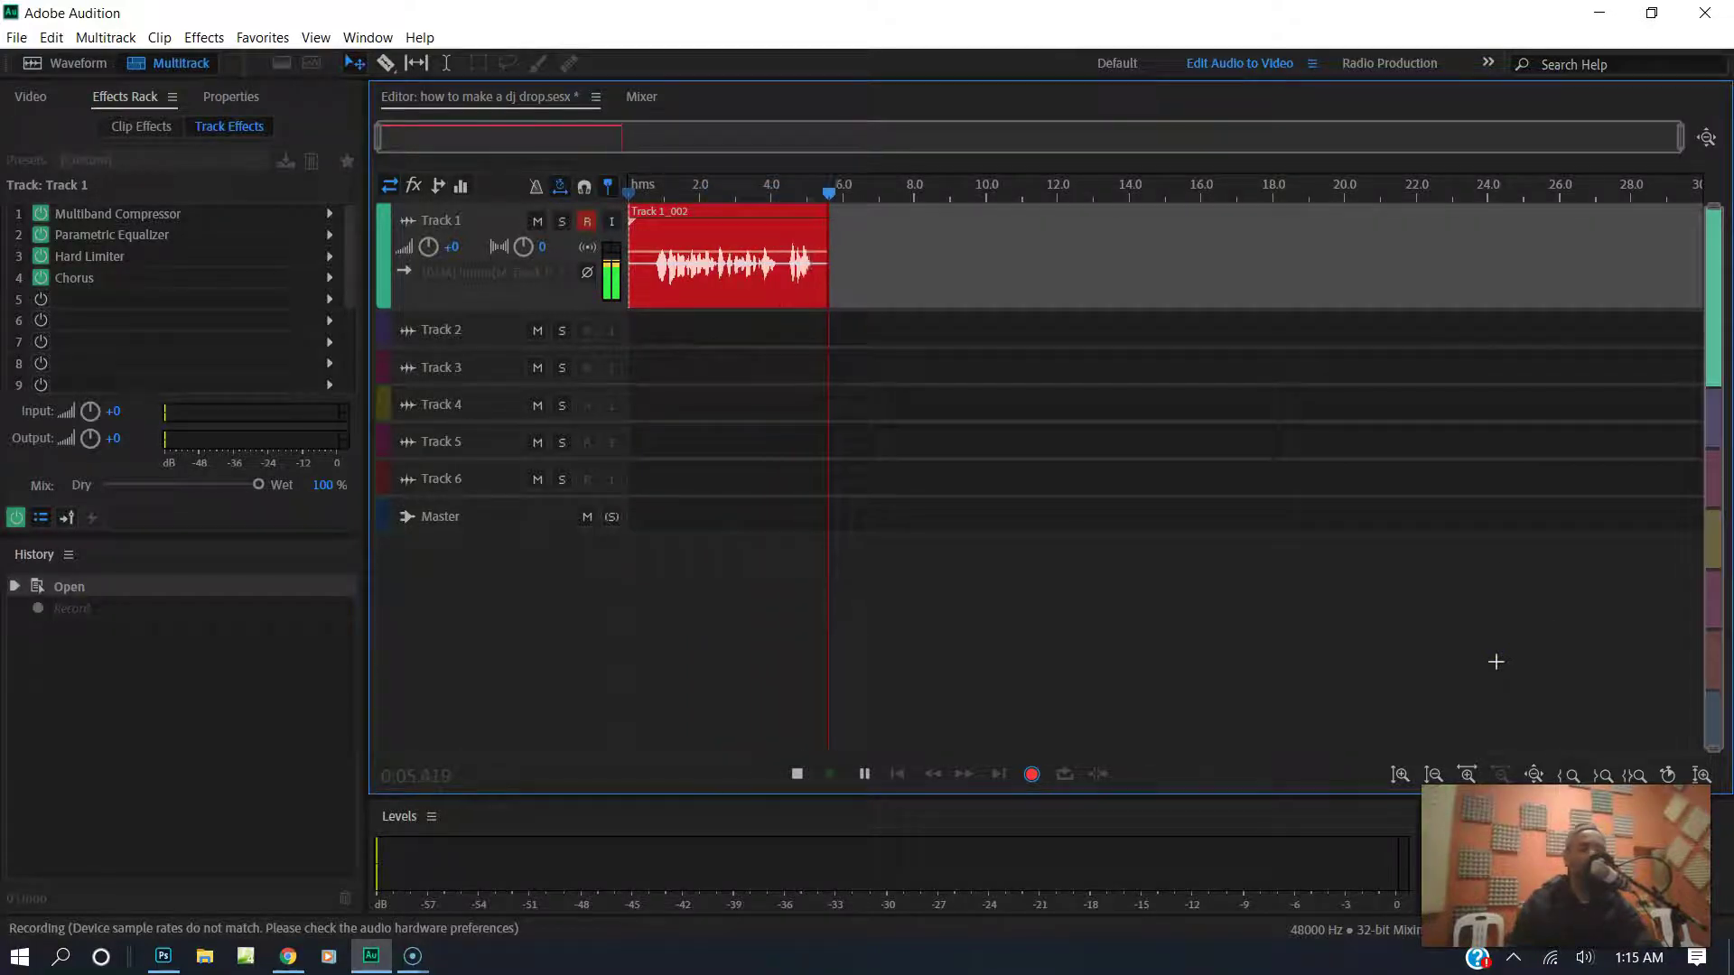
key(space)
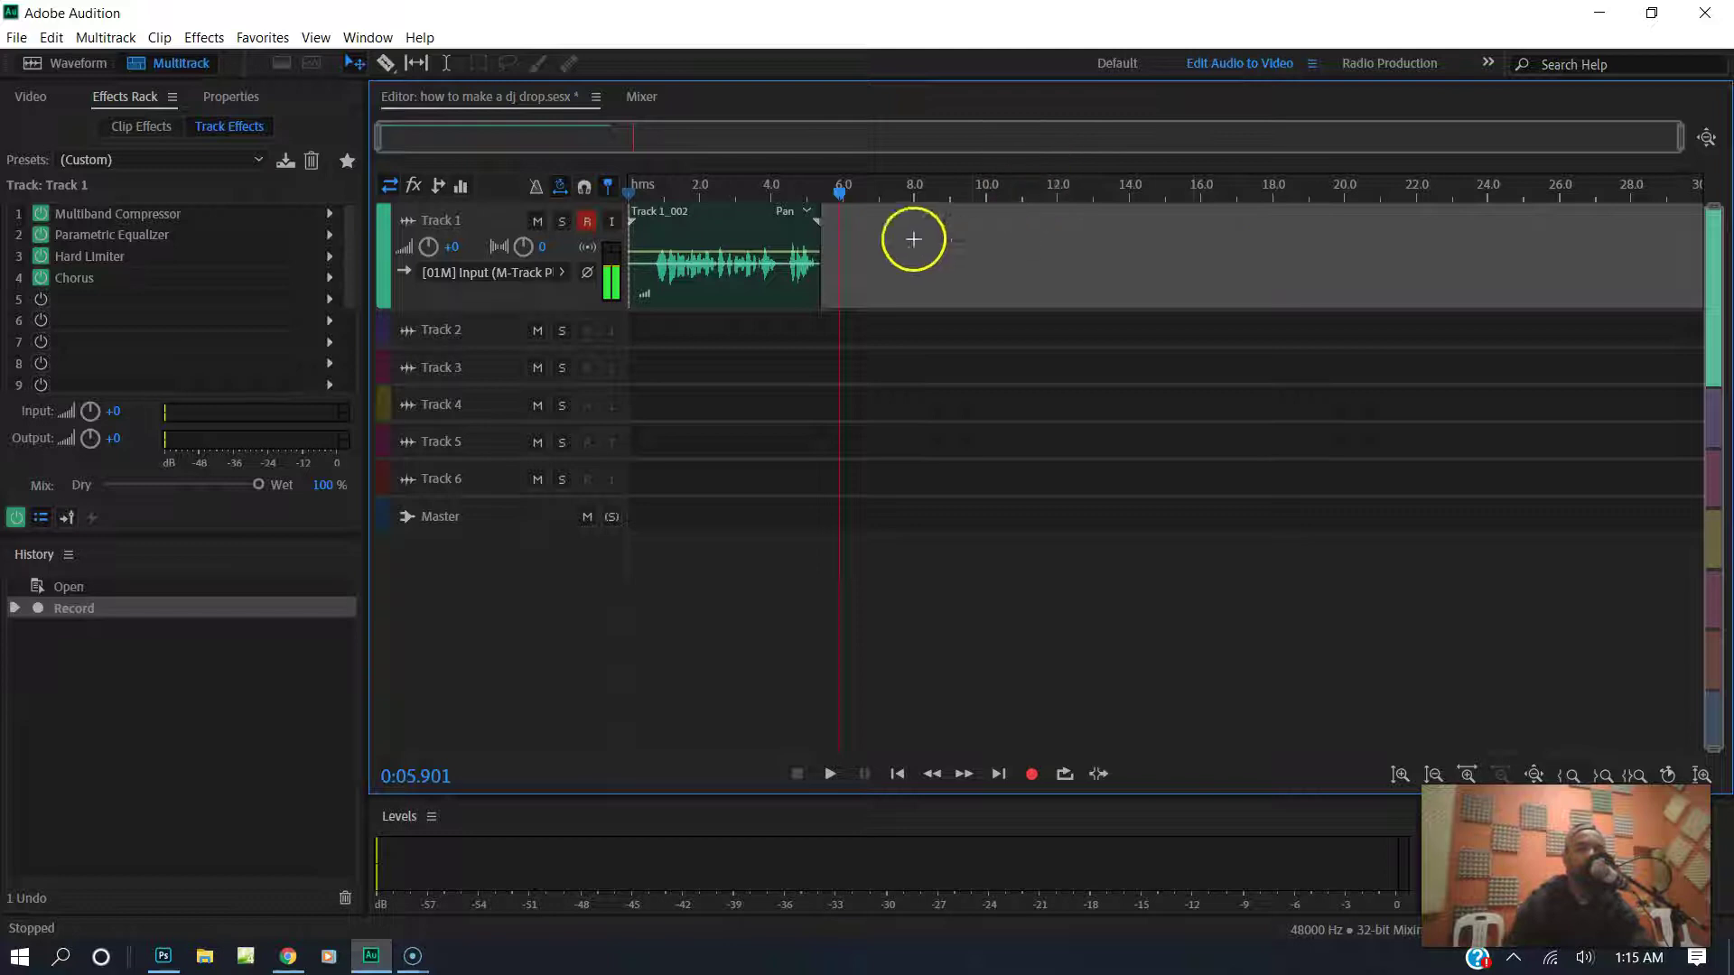
key(space)
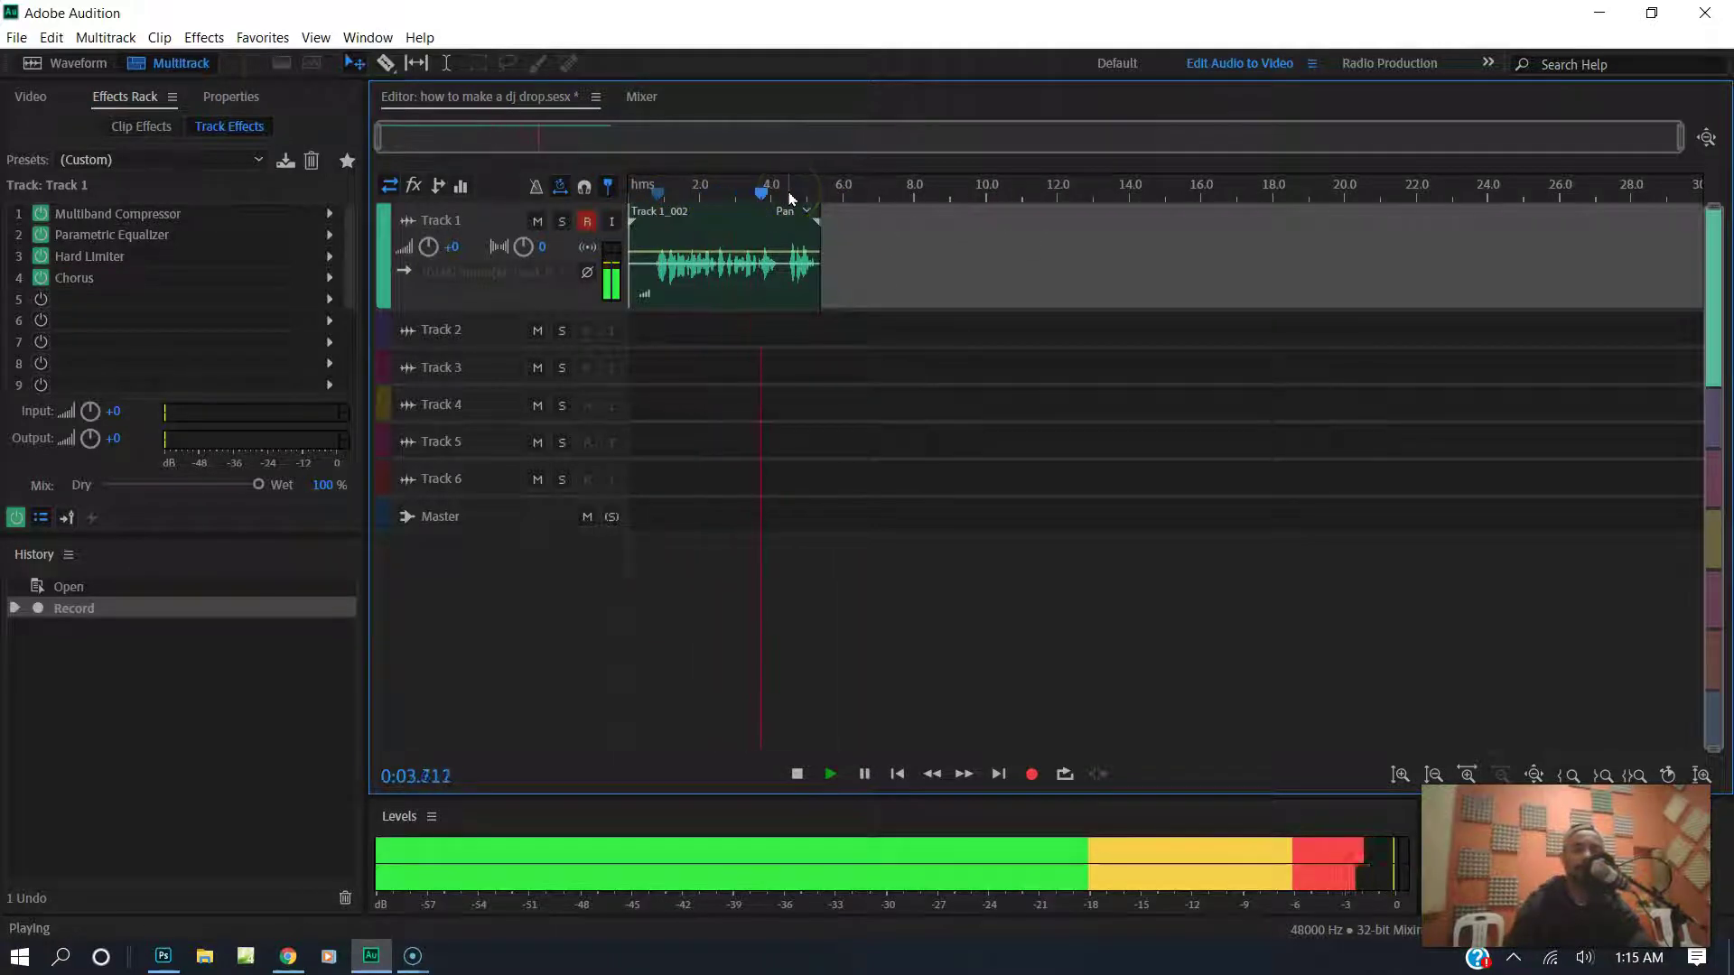
- Open the Track 1 recording for waveform editing and select the silence before the speech, from the start to about 0.6 s
click(743, 257)
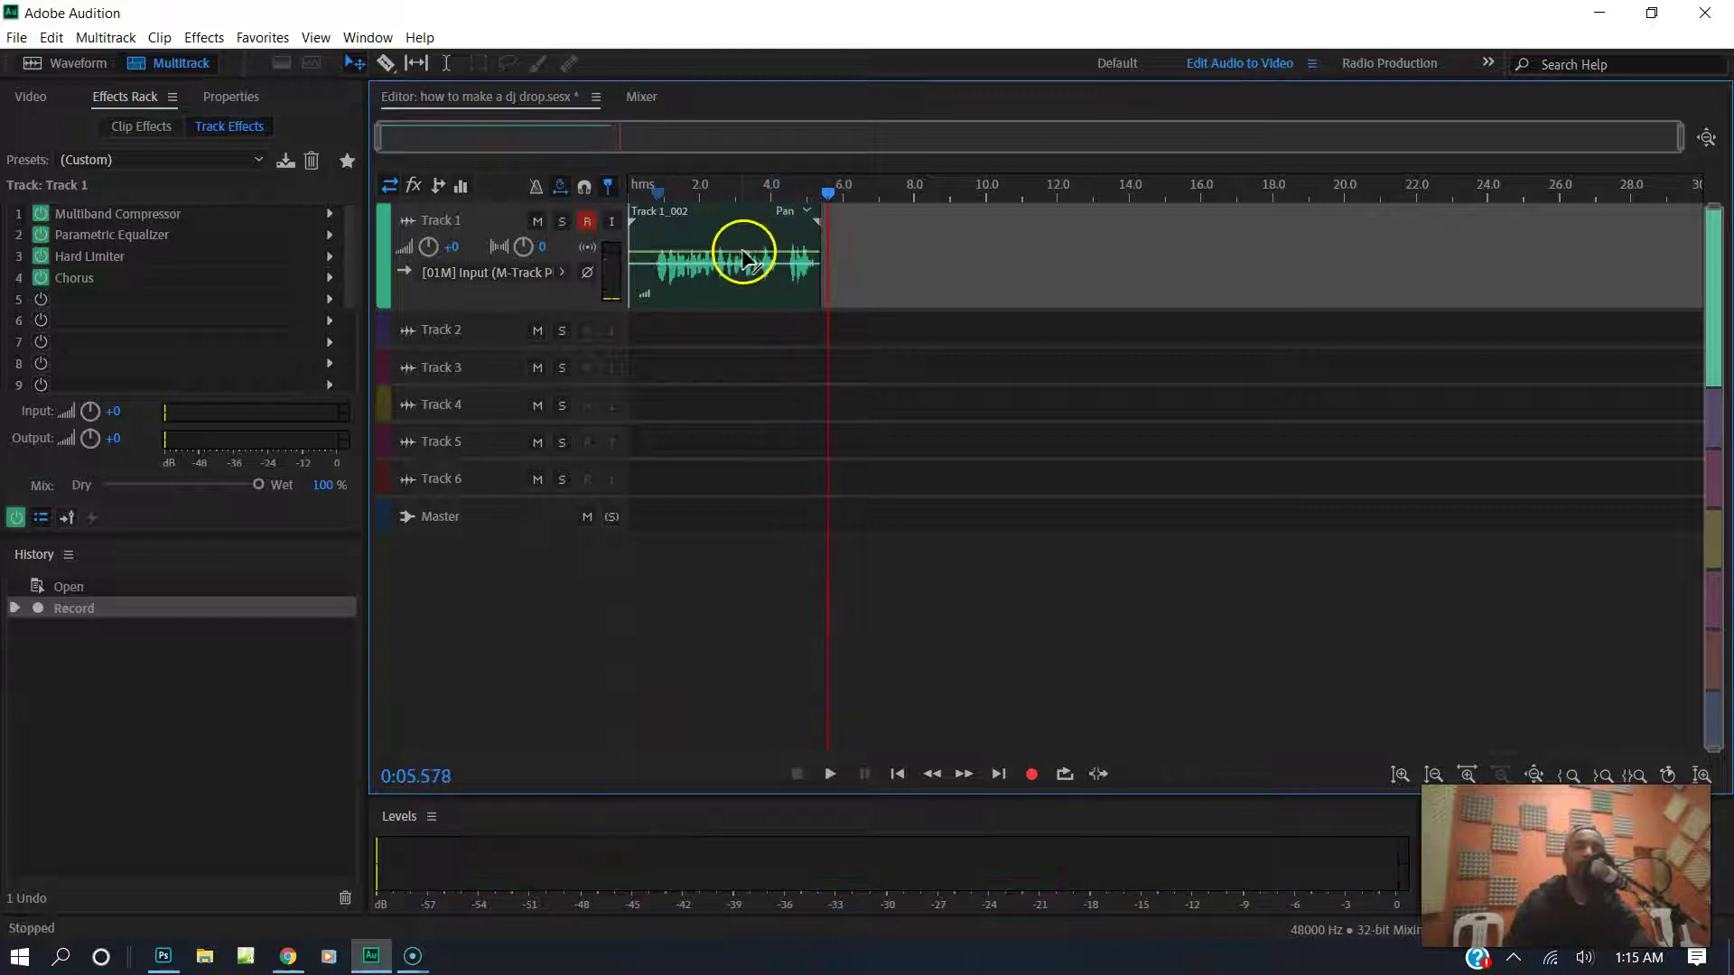
click(741, 242)
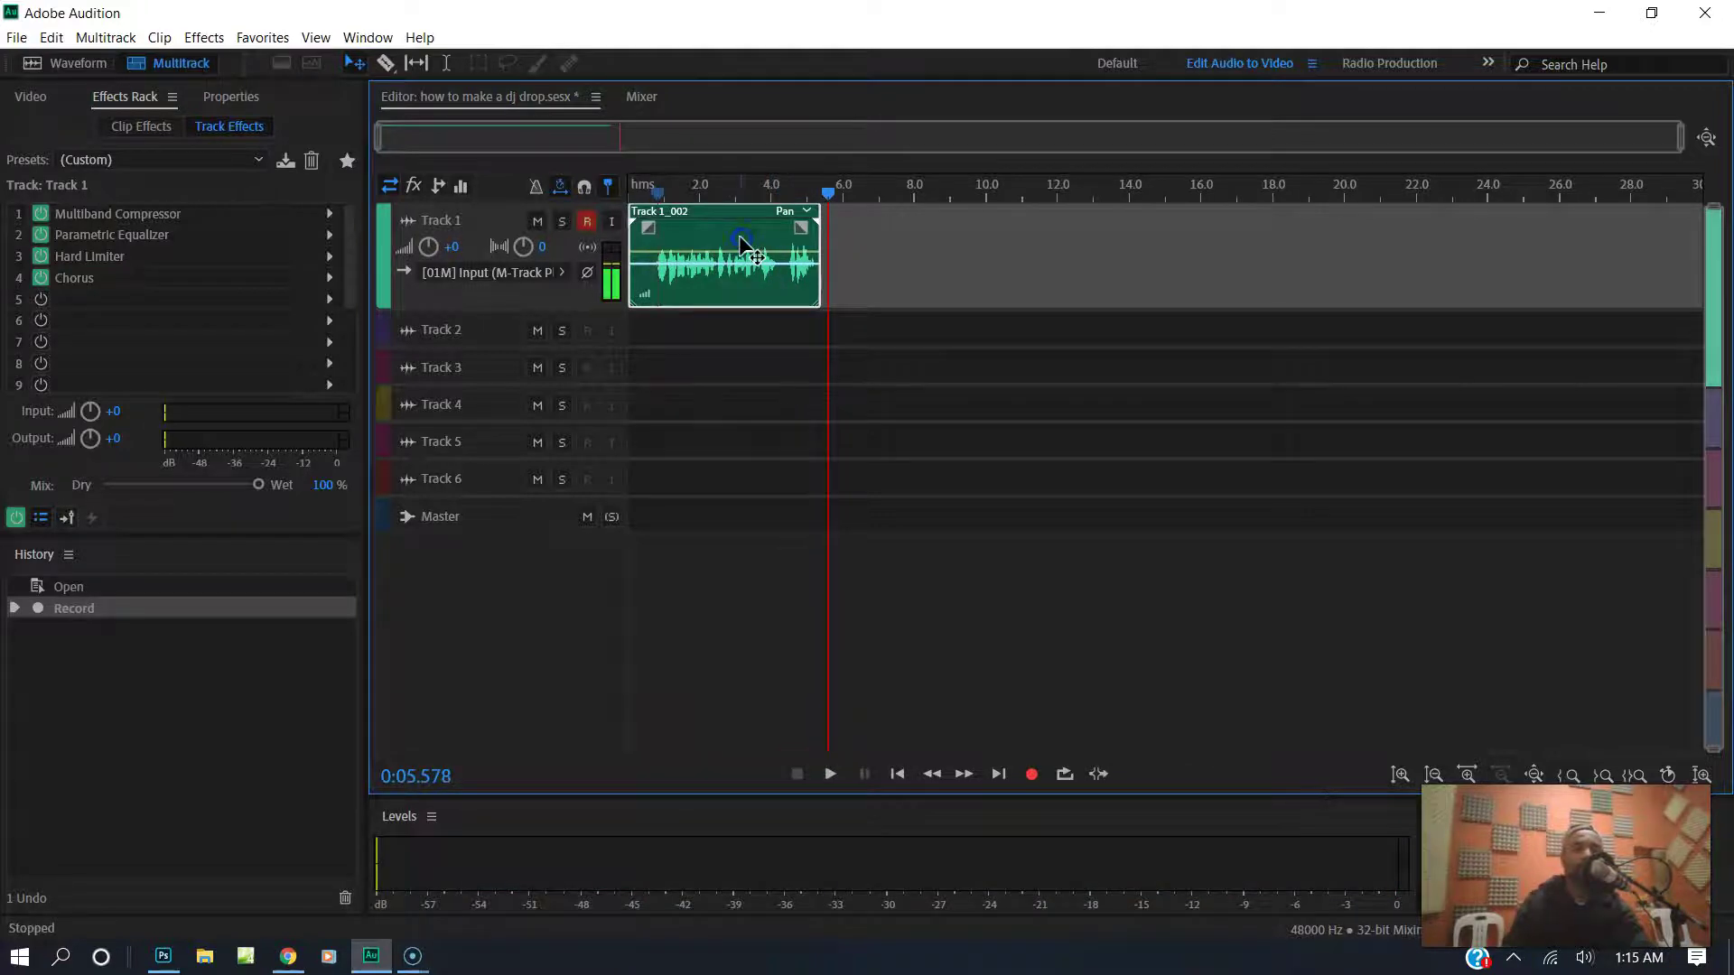
double_click(741, 242)
drag(521, 472, 61, 421)
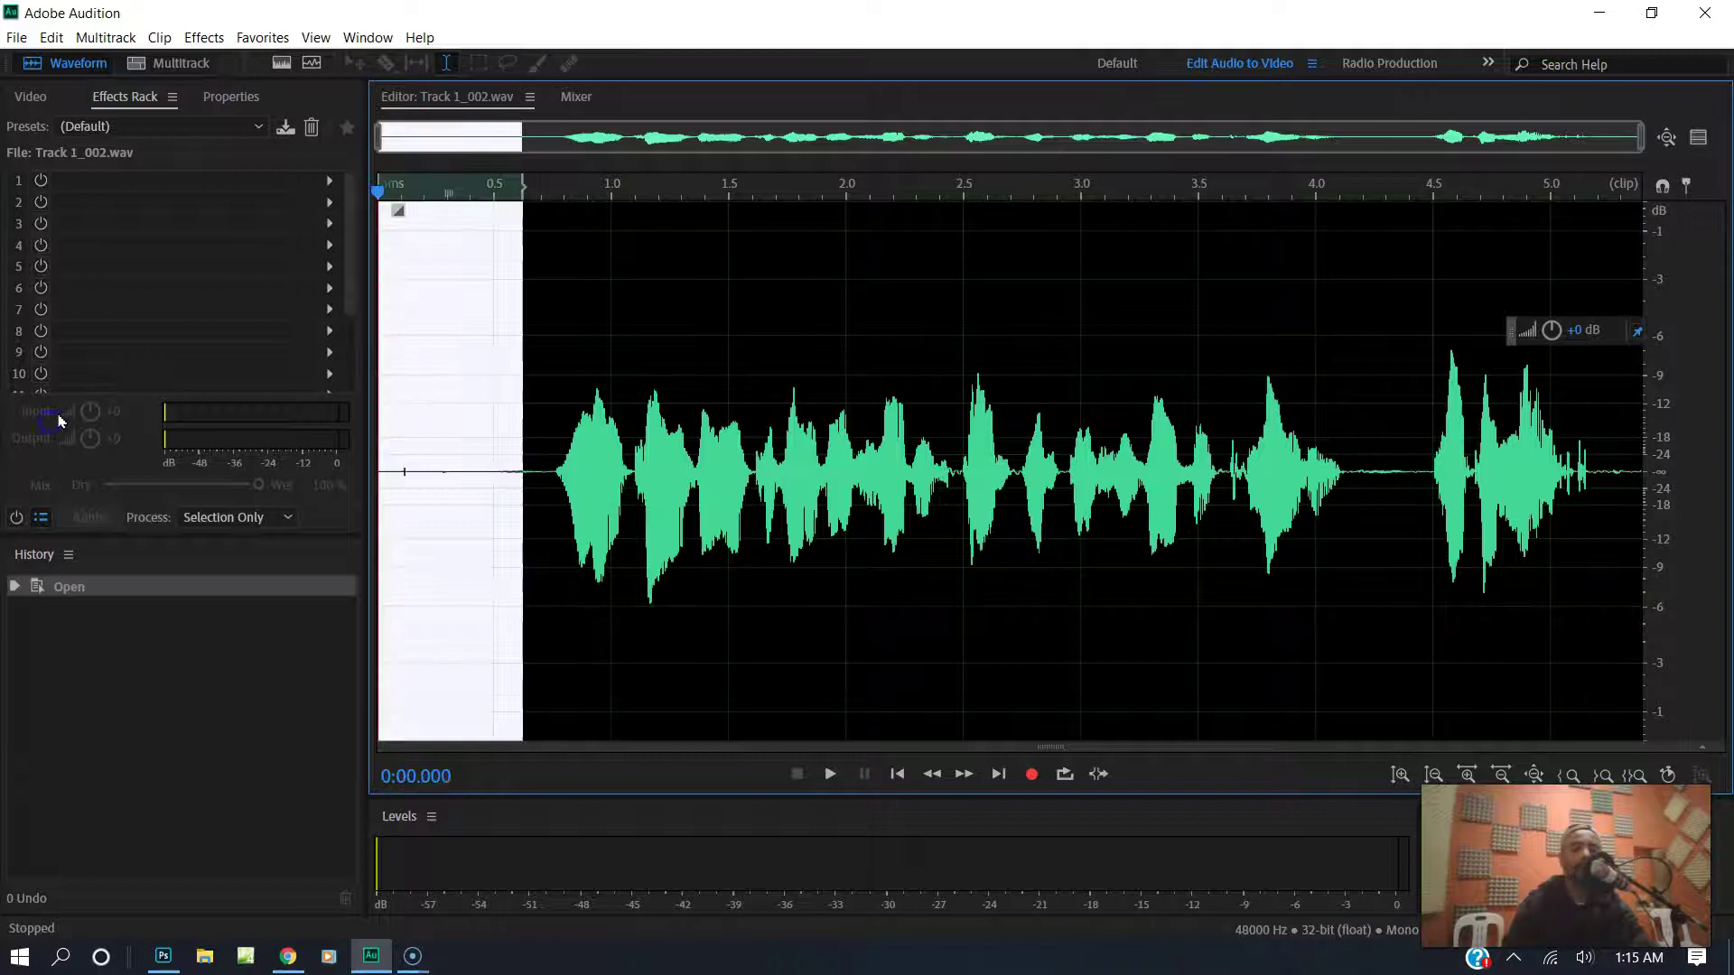
- Capture the selected silence as a noise print and apply Noise Reduction at 50% and 16 dB to the entire recording
click(204, 37)
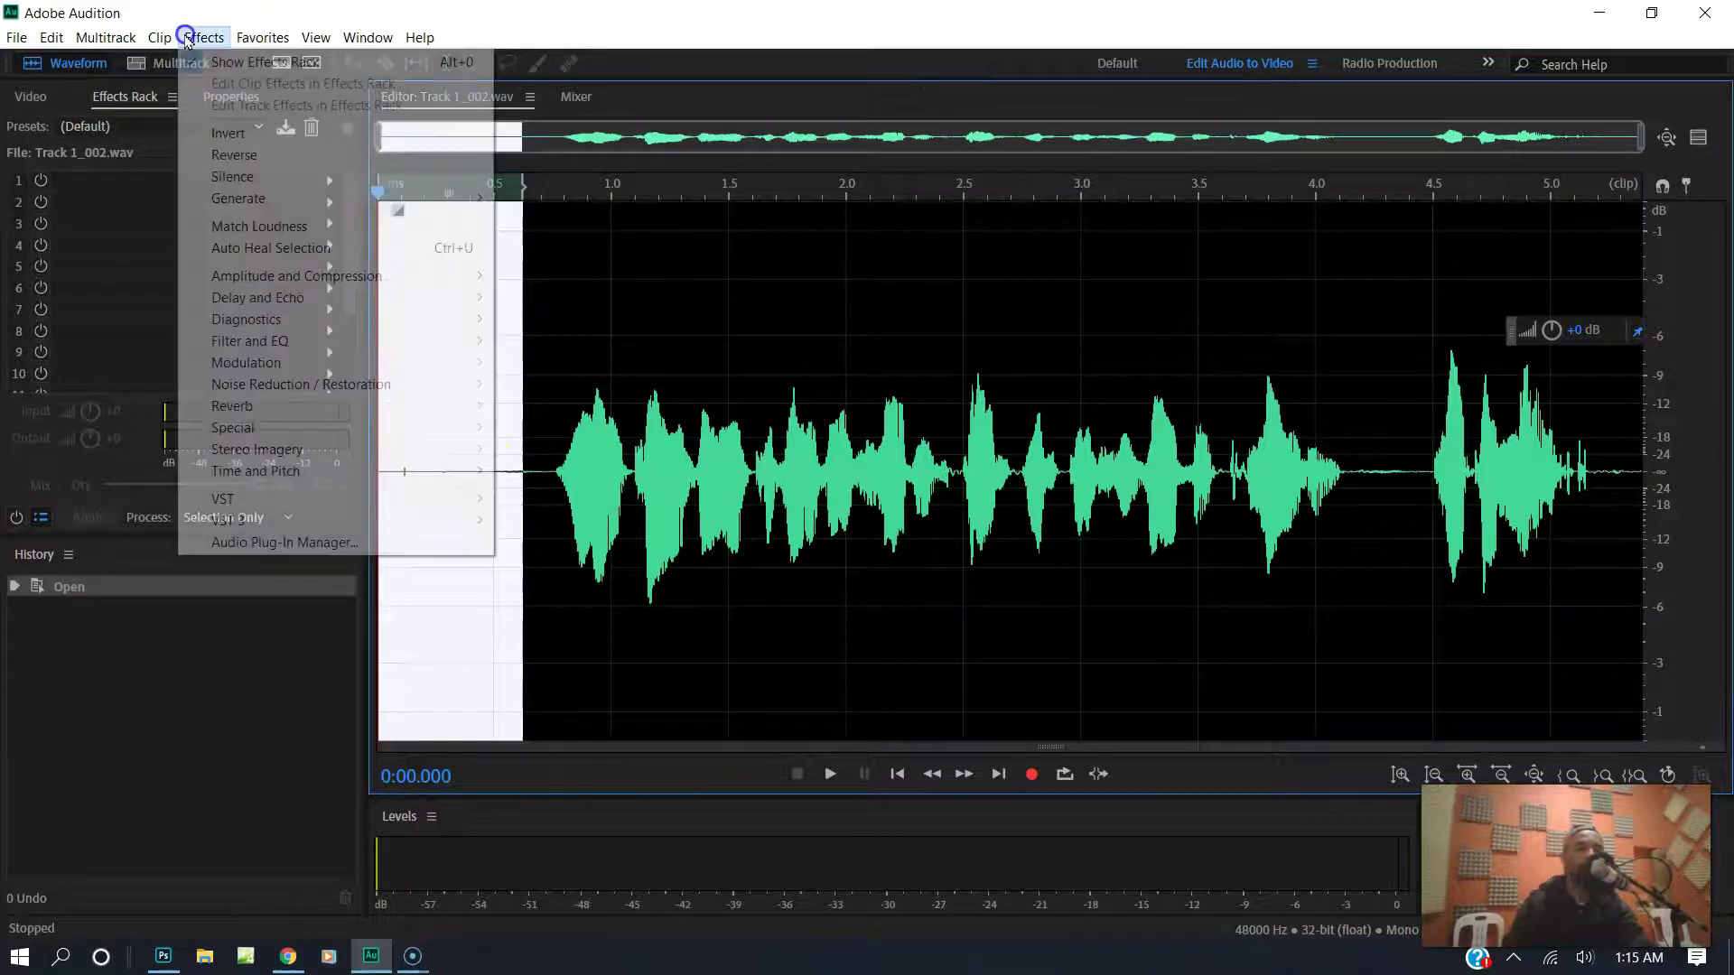
click(283, 385)
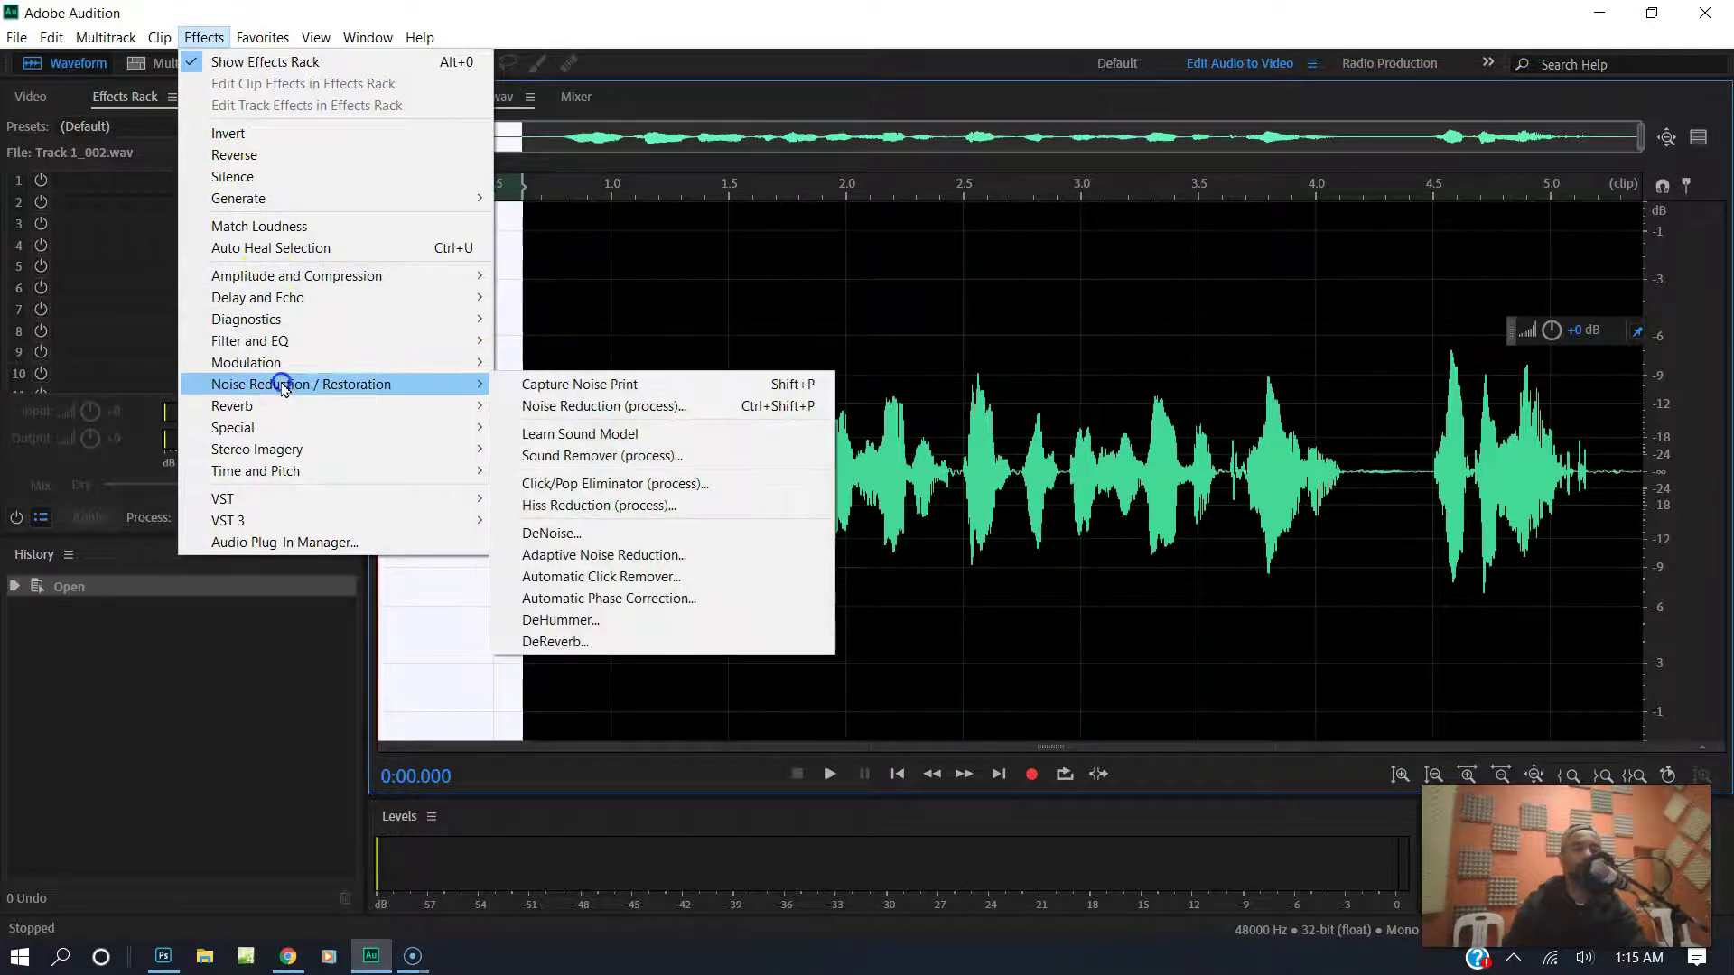
click(550, 411)
click(602, 273)
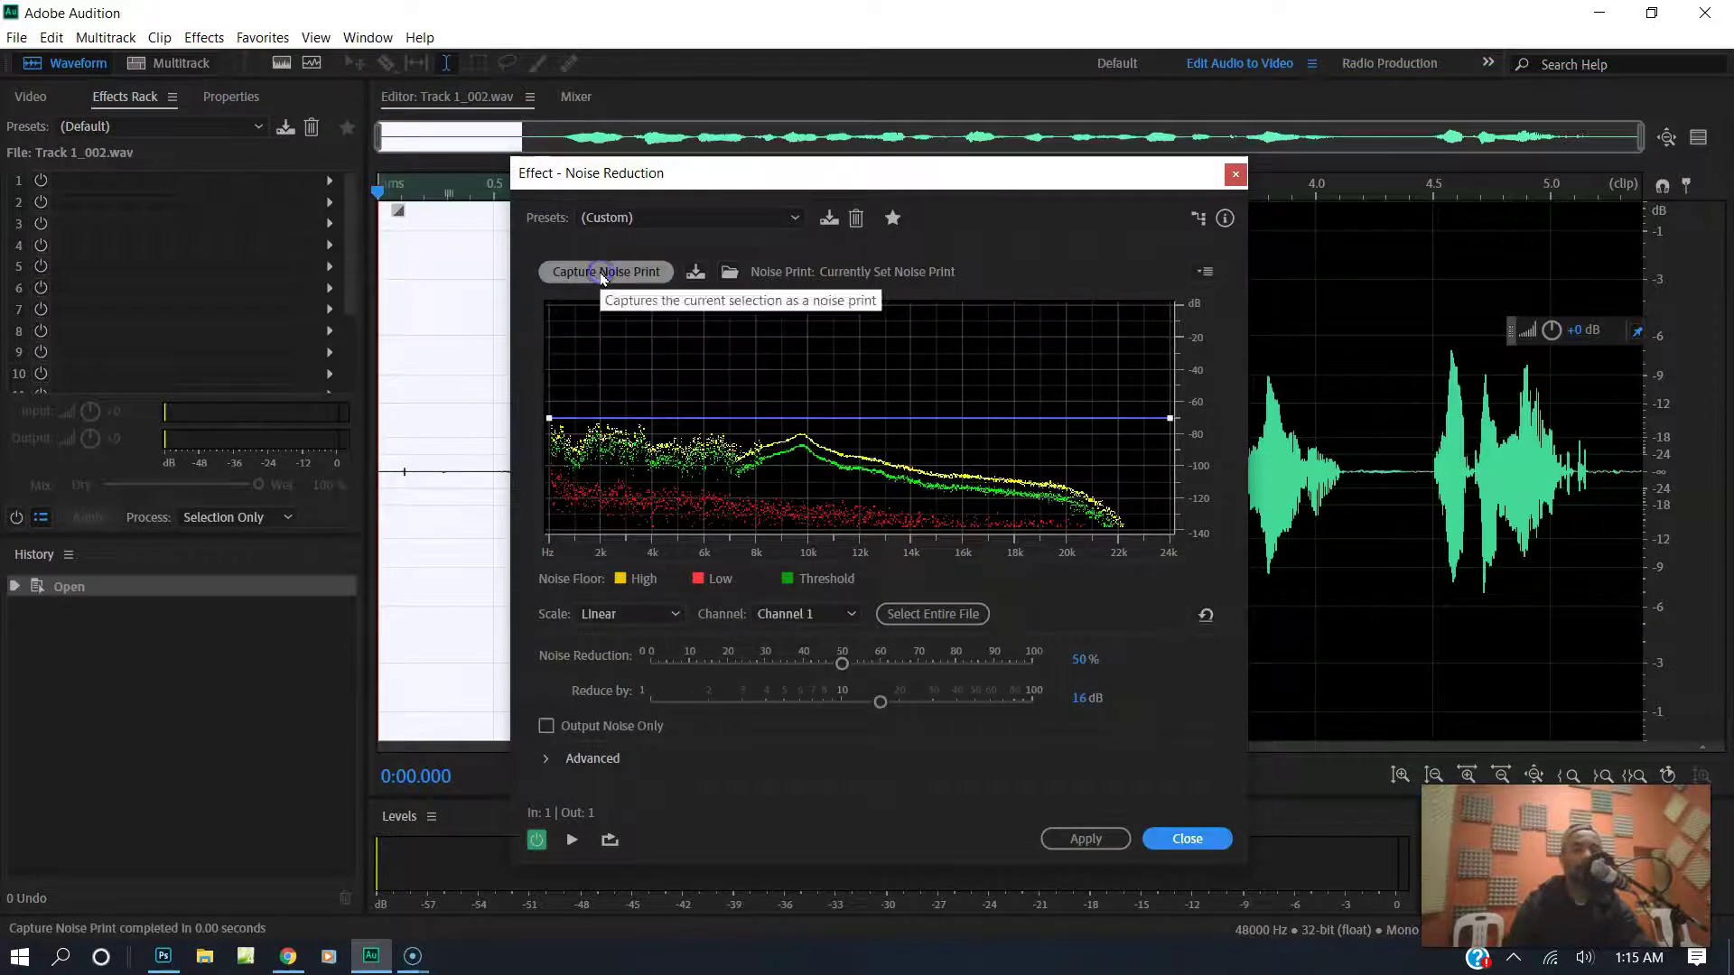
double_click(1488, 402)
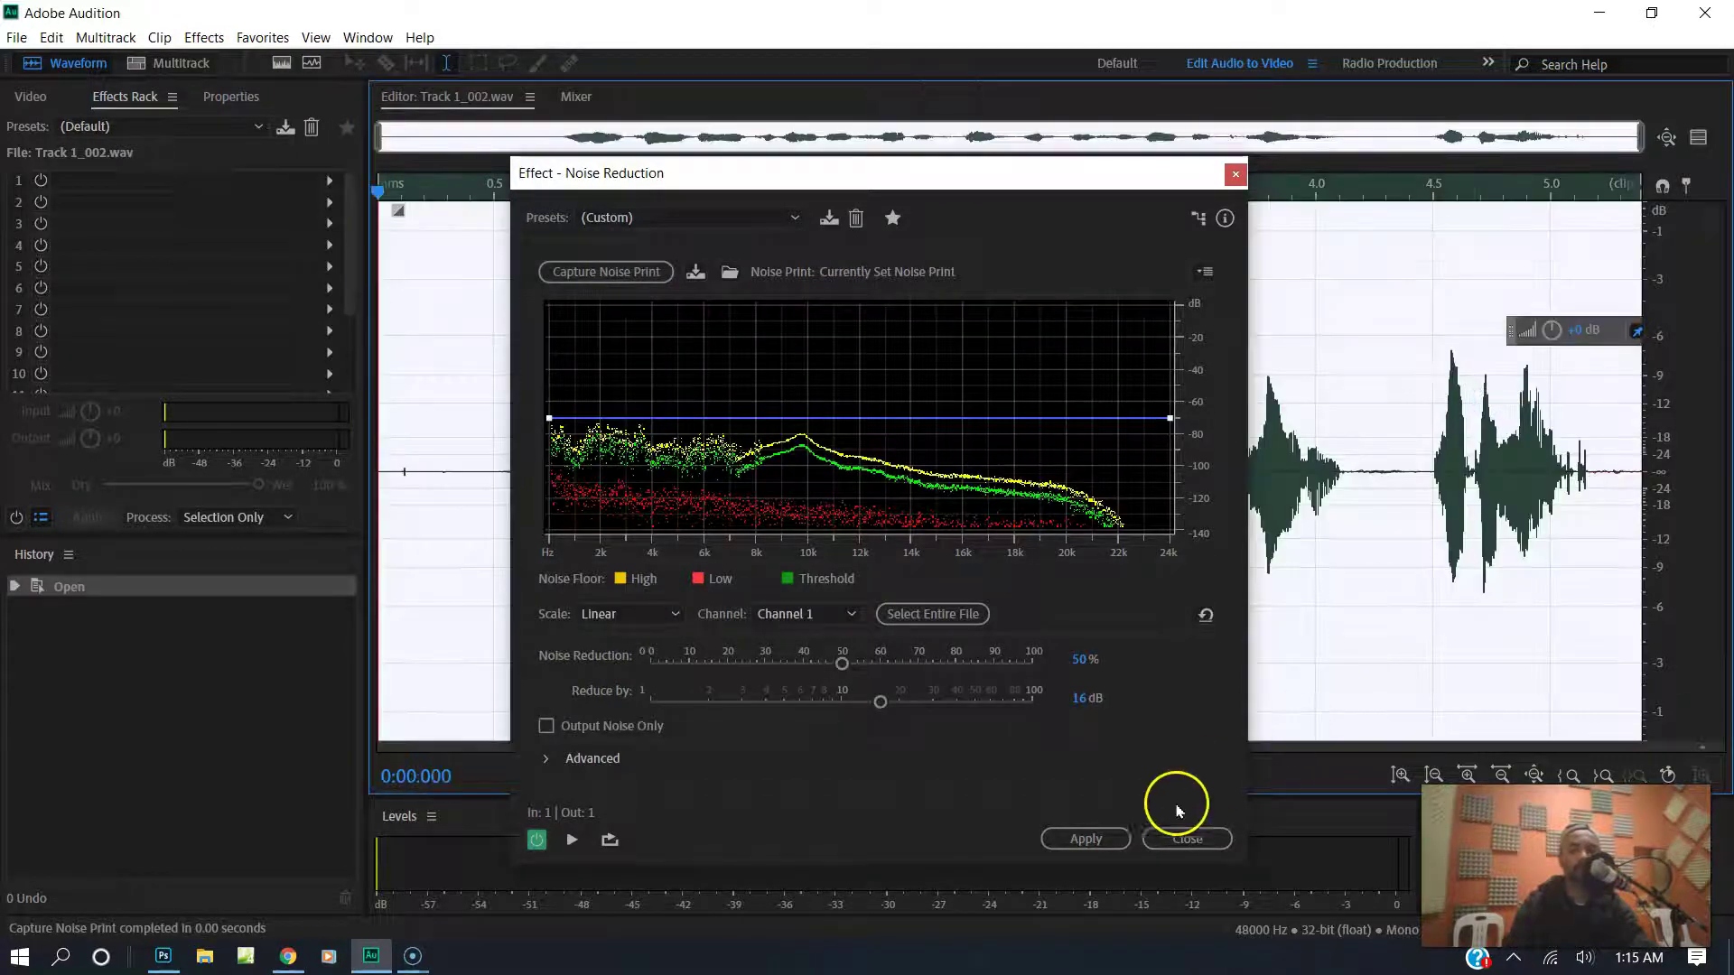
click(1086, 839)
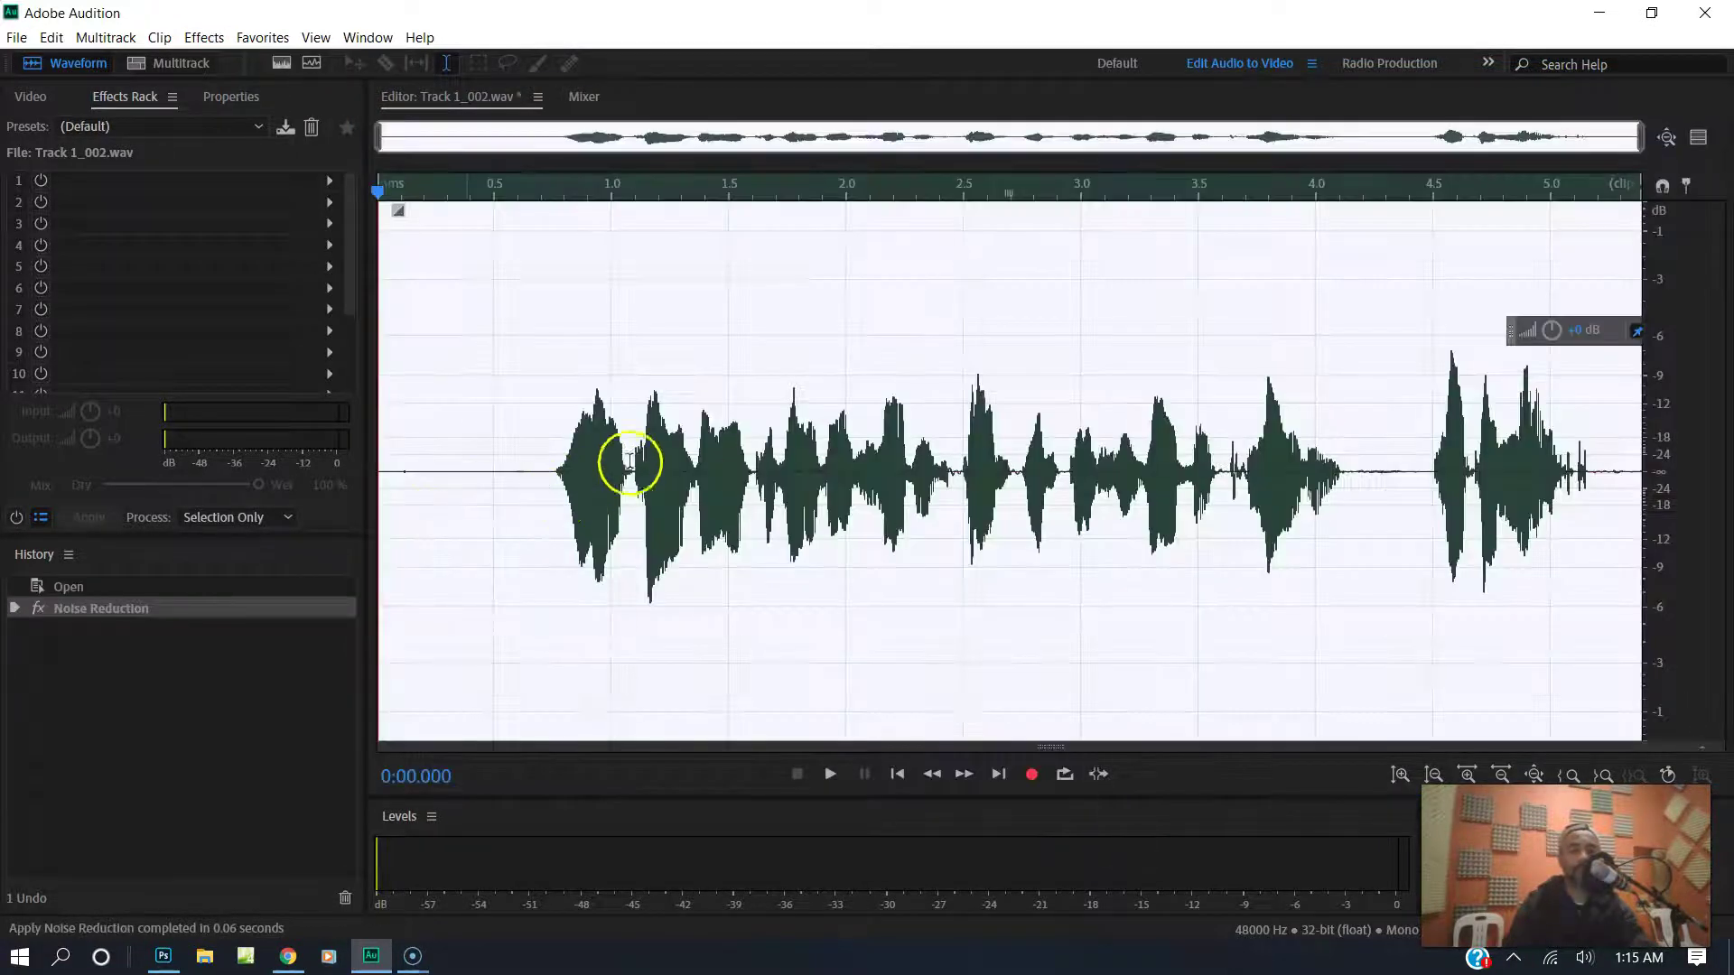
- Play back the noise-reduced recording from just before the speech and return to the multitrack session
click(522, 462)
key(space)
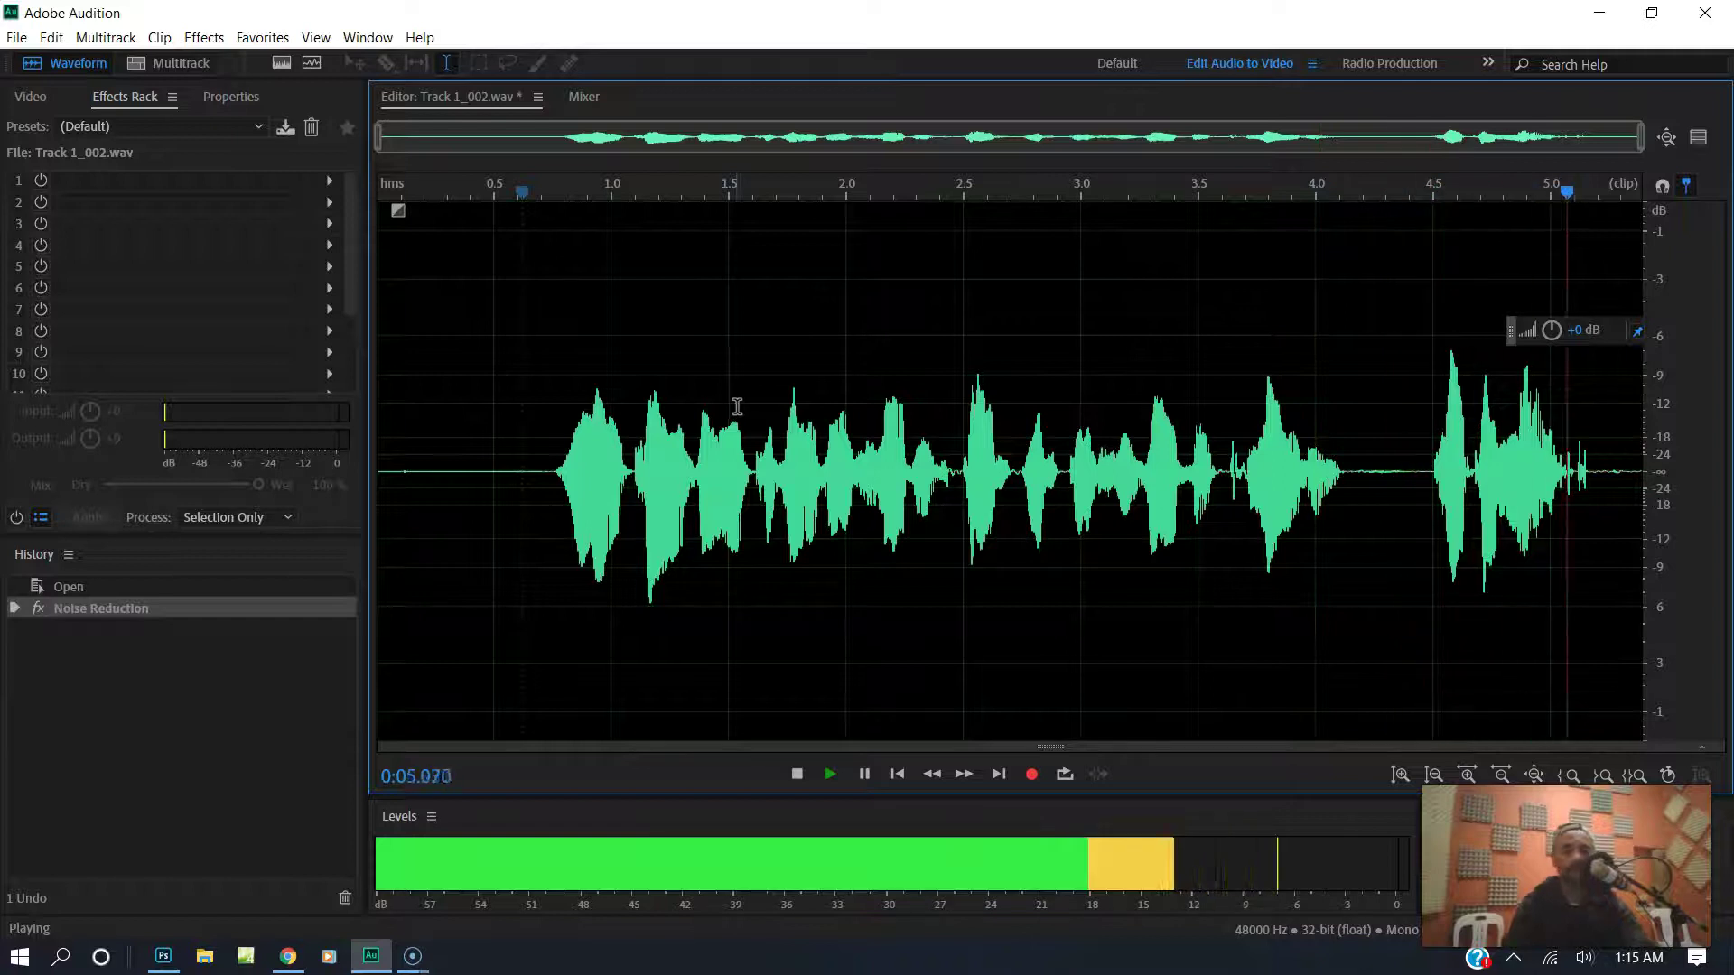
key(0)
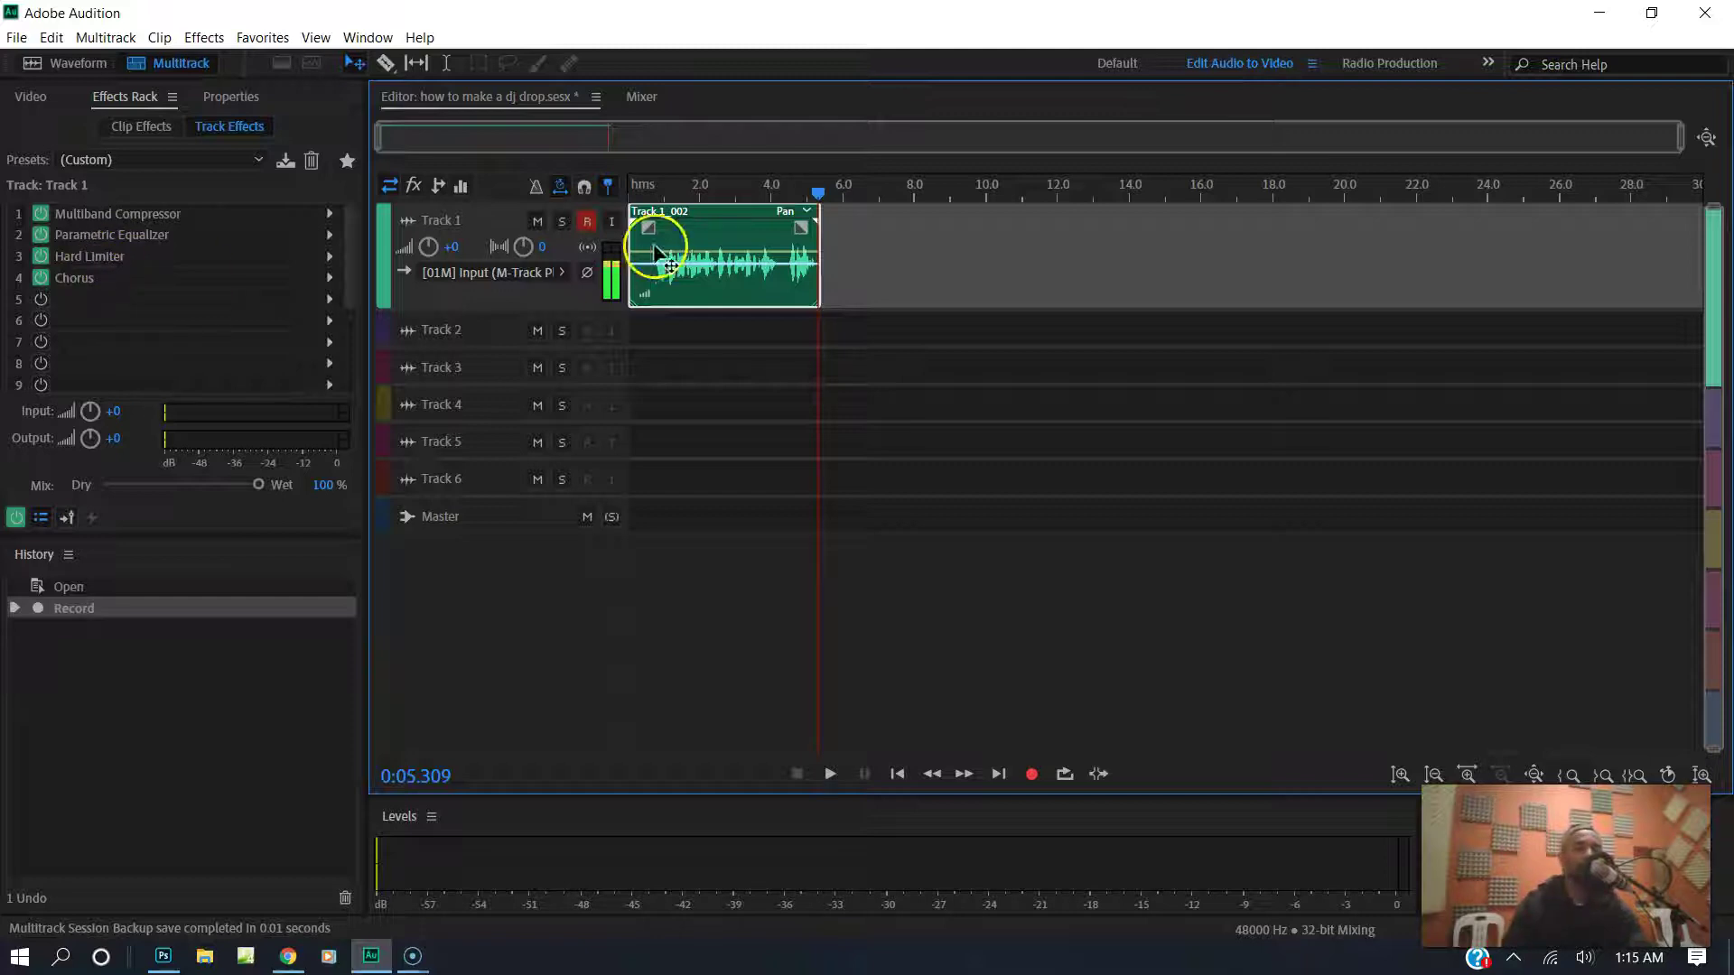
- Trim the silence from the start of the Track 1 clip while playing it with the track effects
click(653, 204)
key(space)
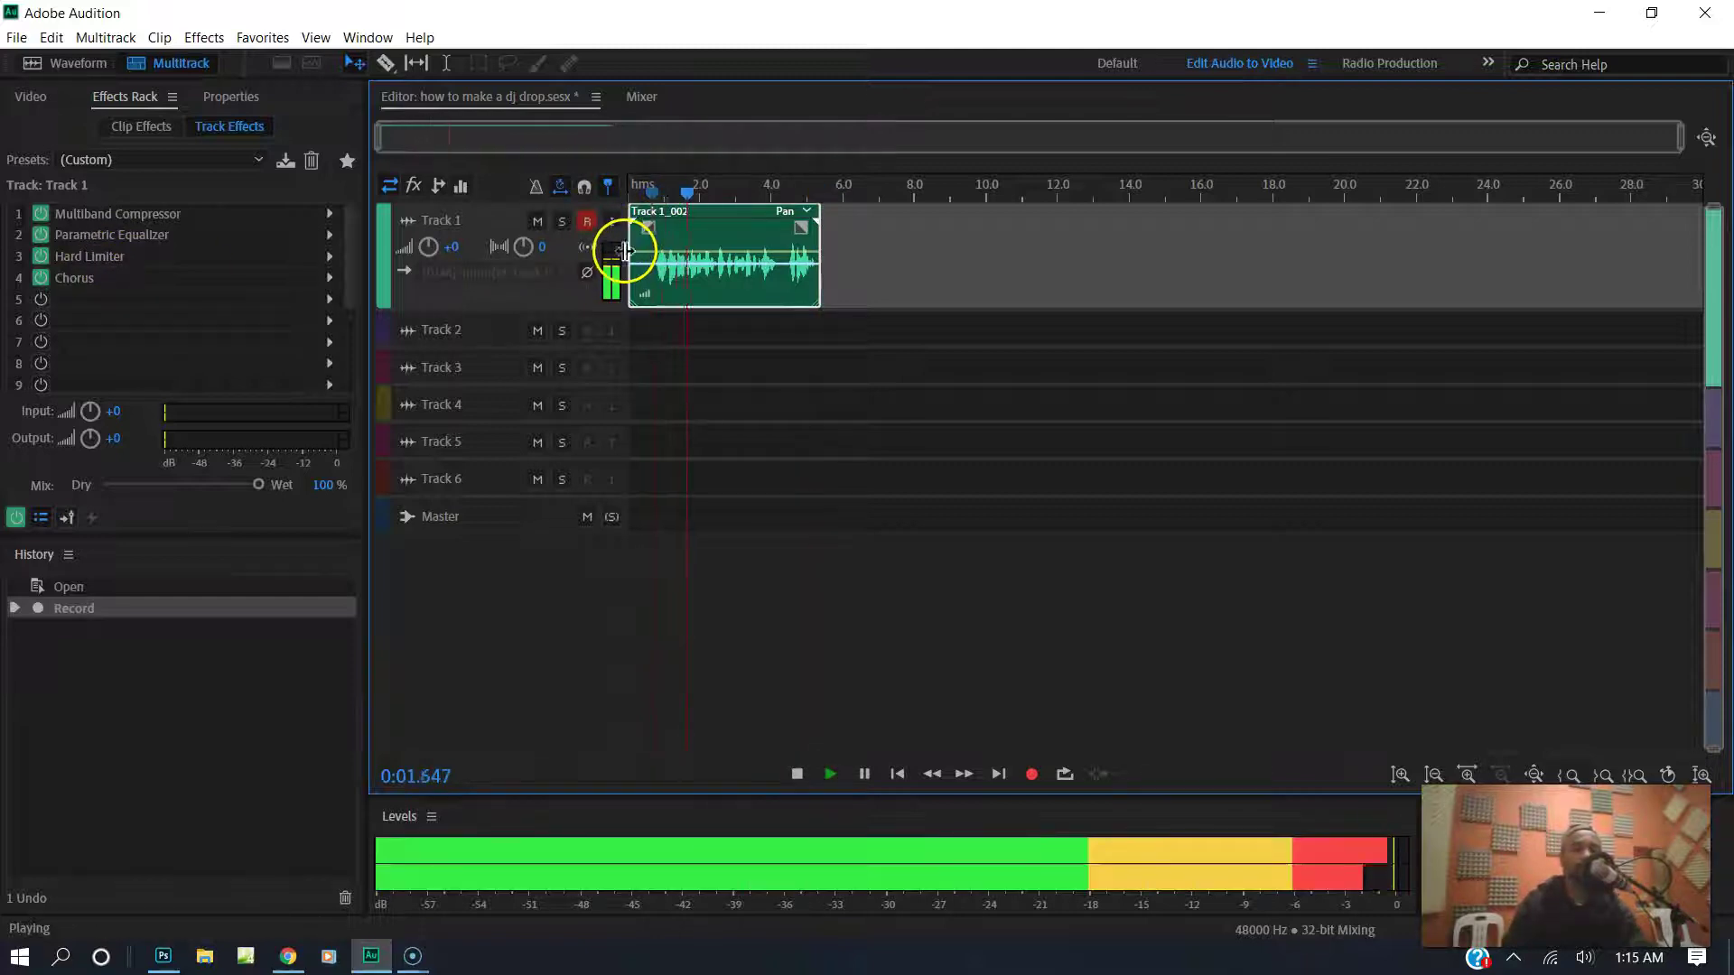
drag(633, 242, 651, 242)
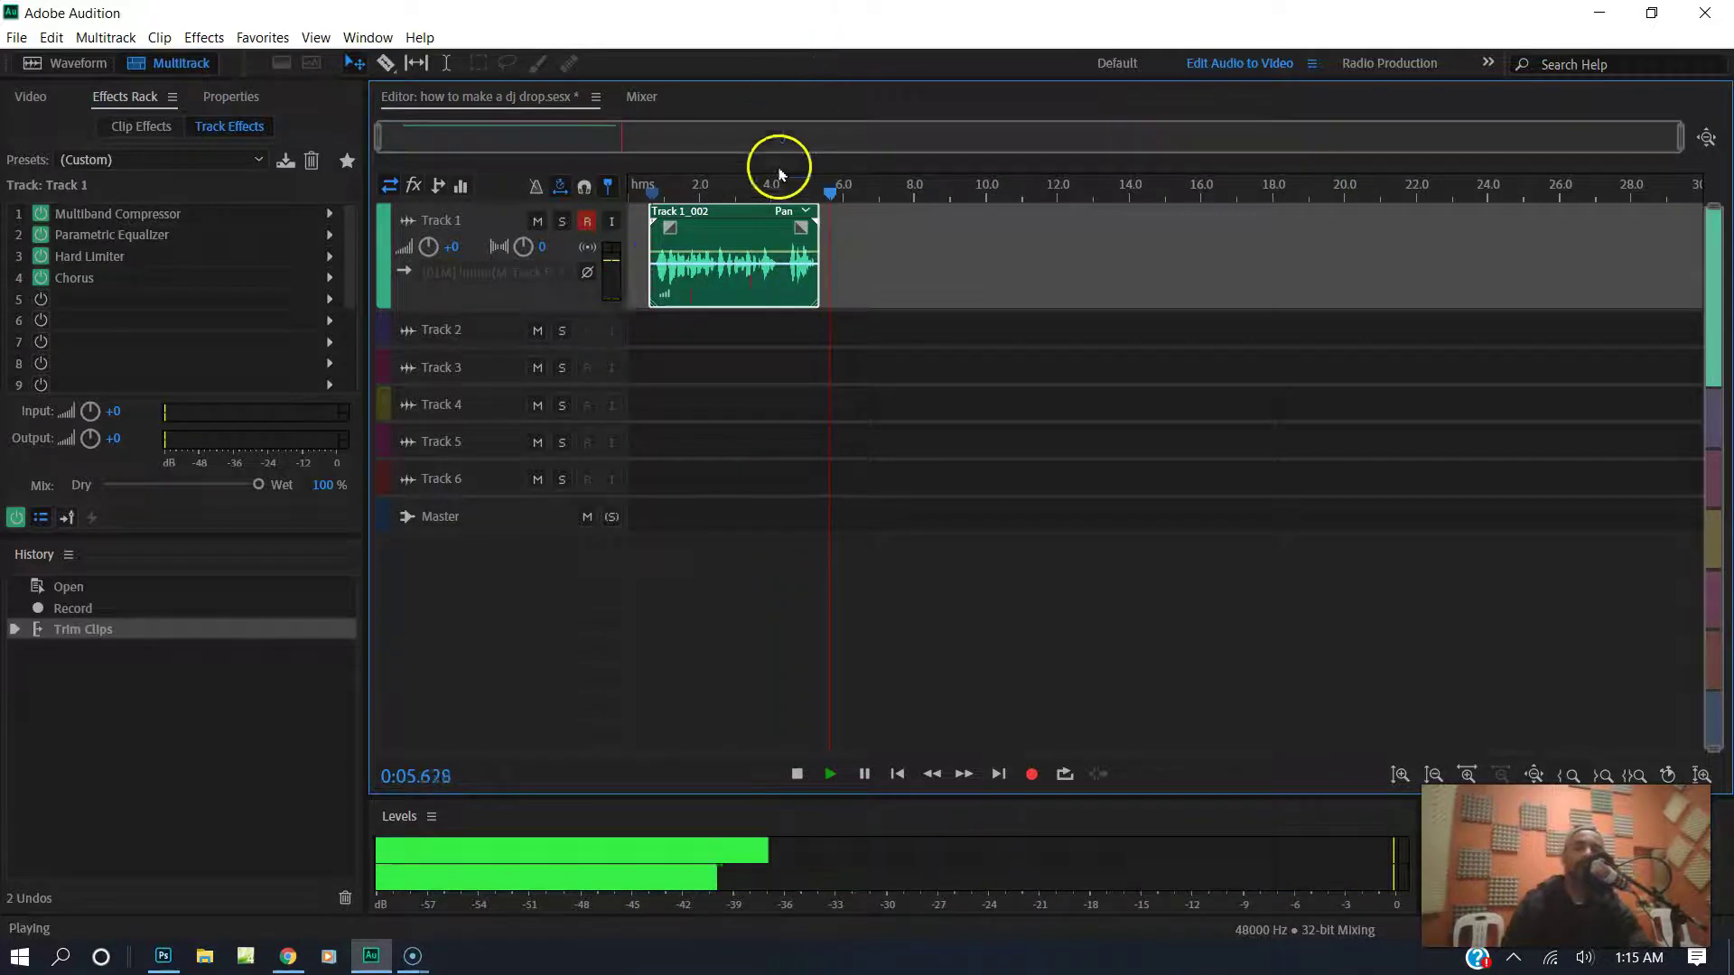
key(space)
- Open the Track 1 clip for waveform editing and copy the opening of the first word, from about 0.8 to 0.9 s
double_click(787, 253)
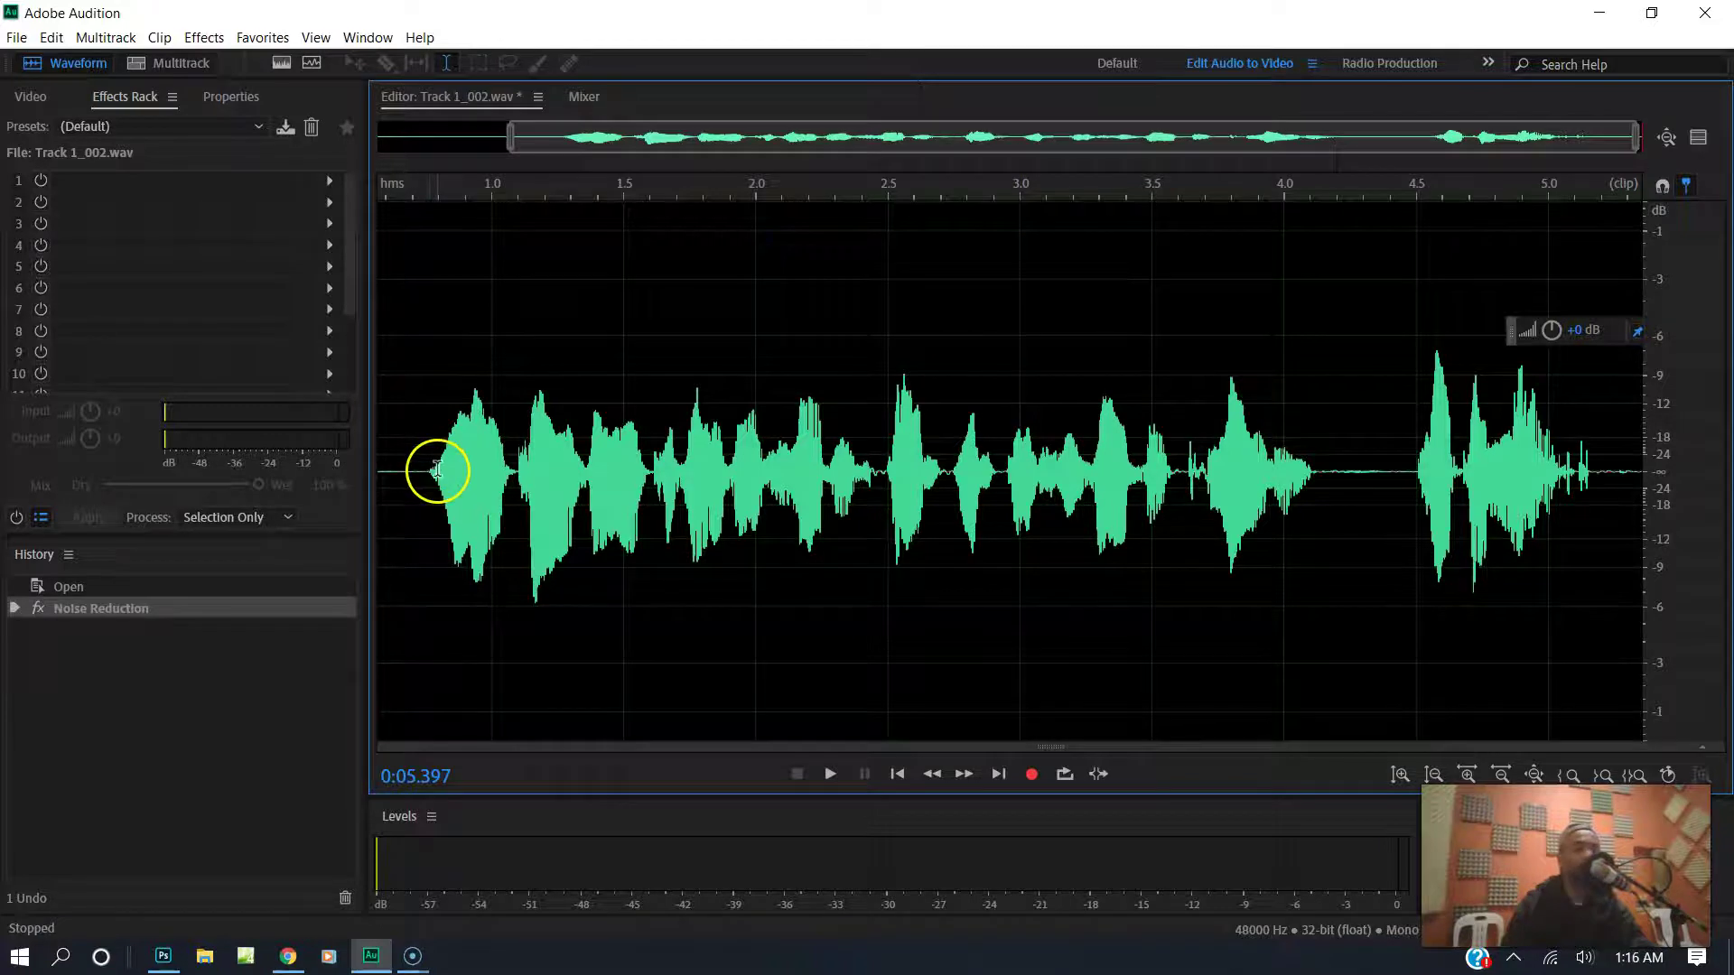
drag(437, 470, 464, 474)
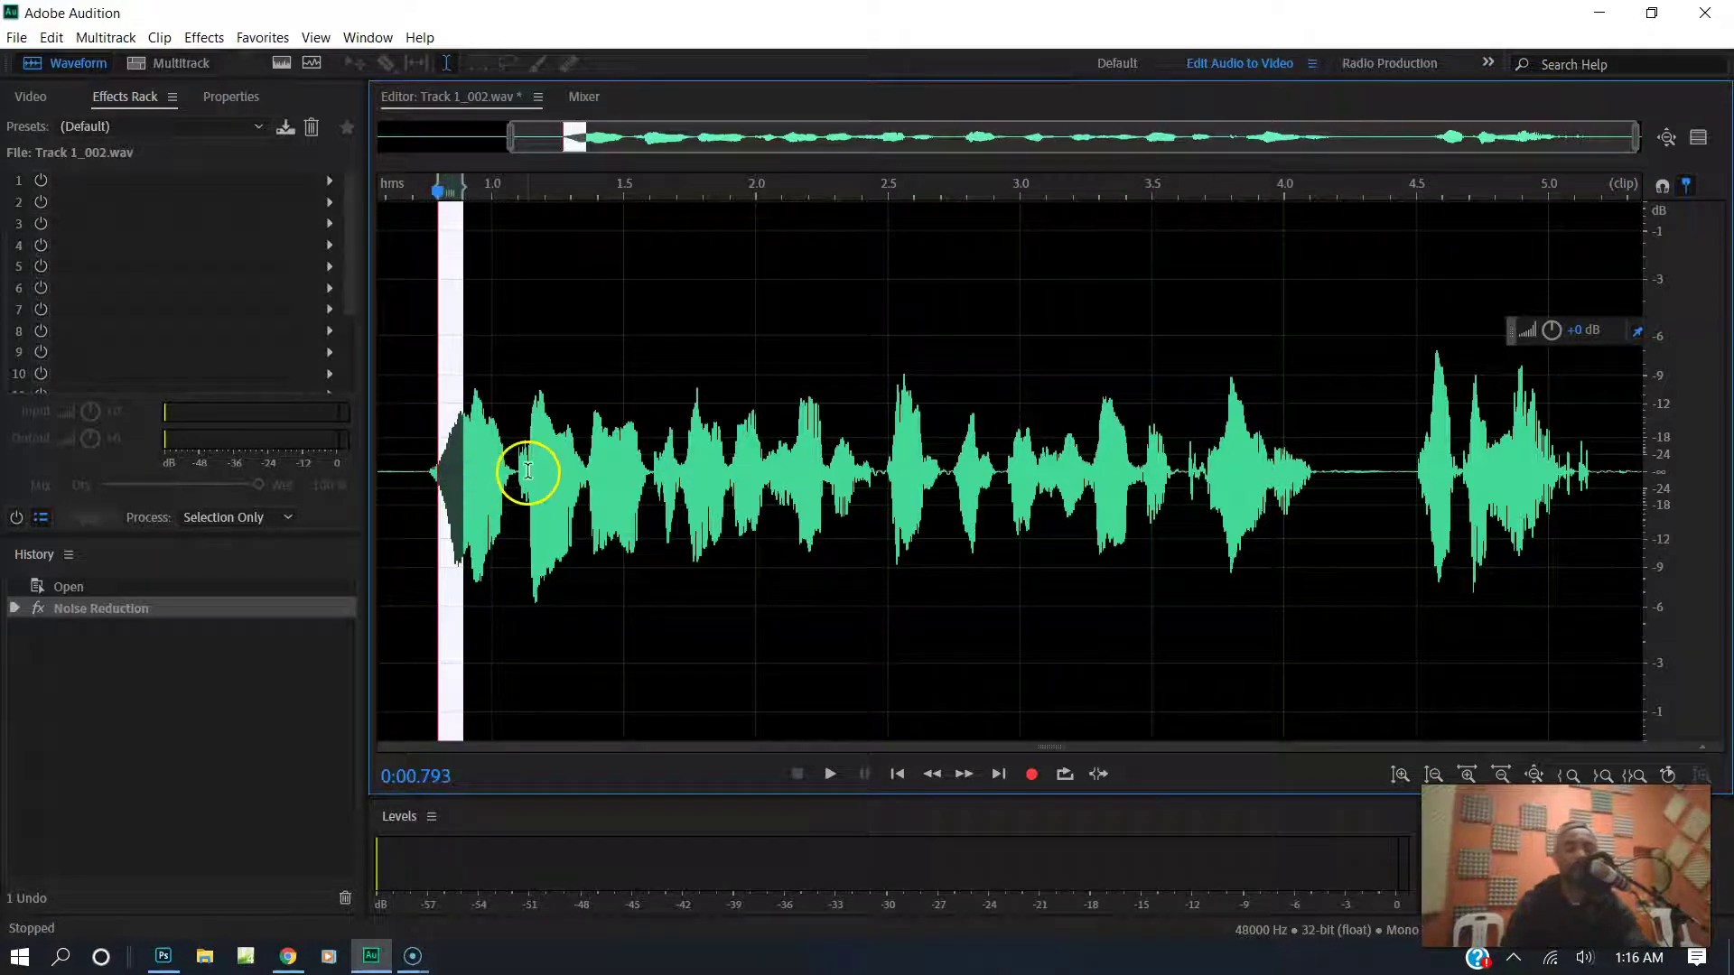
key(ctrl+c)
- Paste the copied fragment three times at the start of the first word to create a stutter effect
click(440, 457)
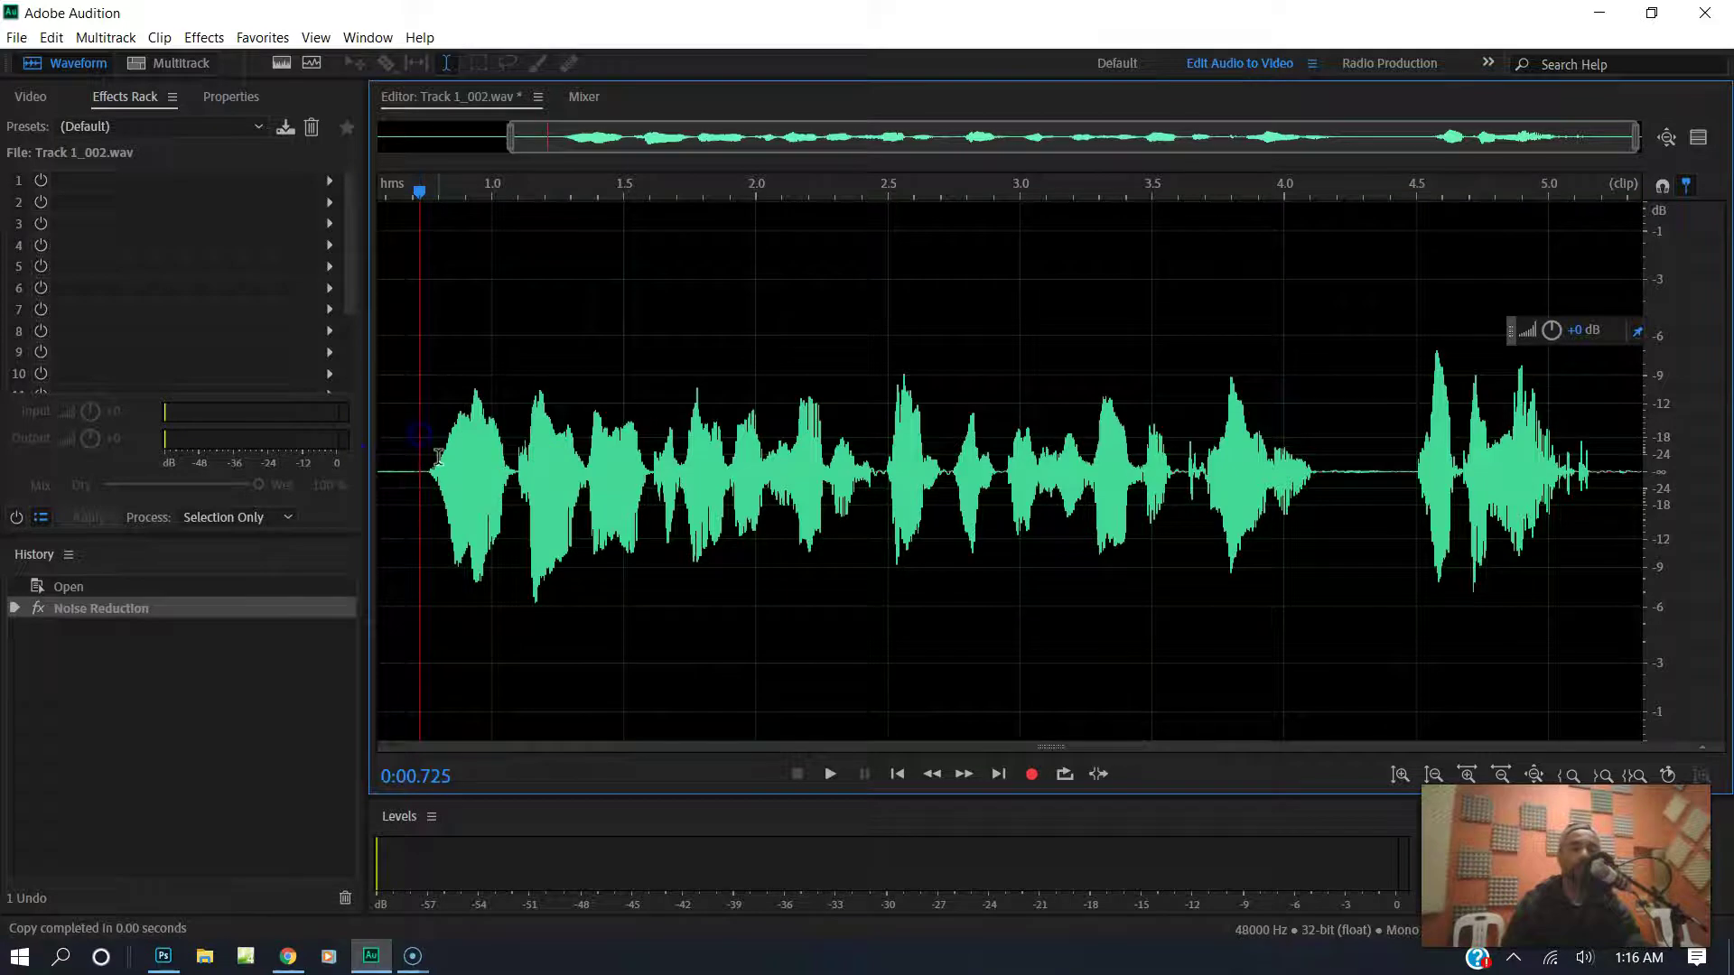
key(ctrl+v)
click(408, 452)
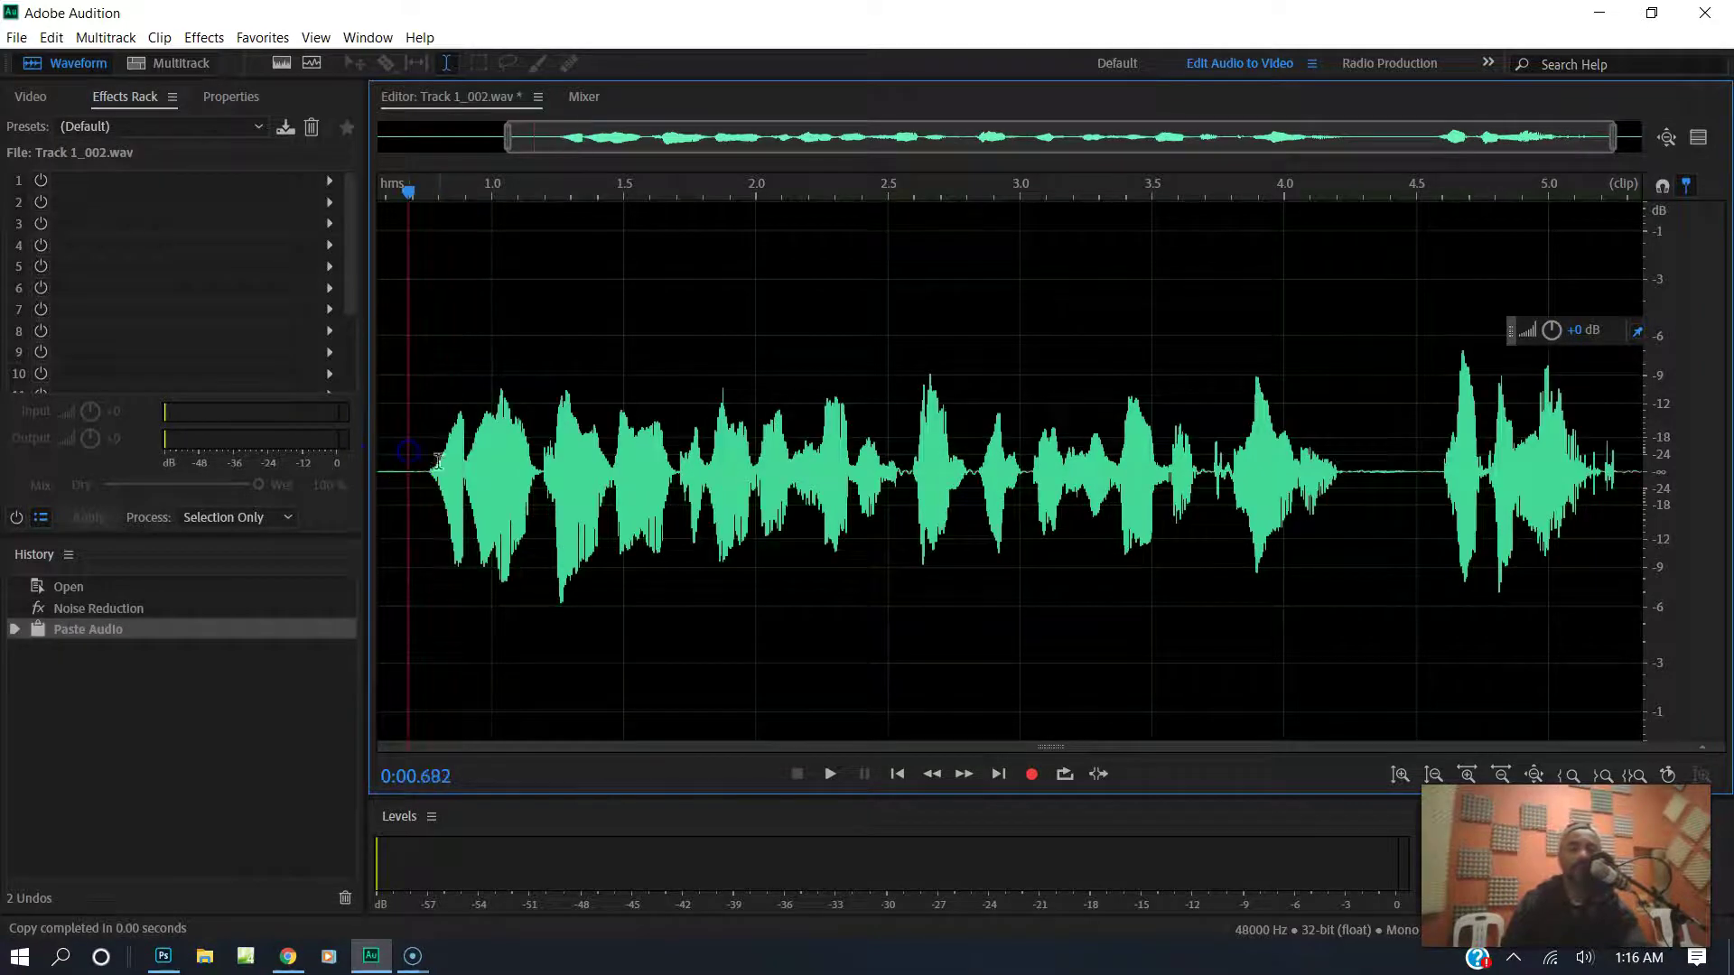
click(438, 457)
key(ctrl+v)
click(431, 456)
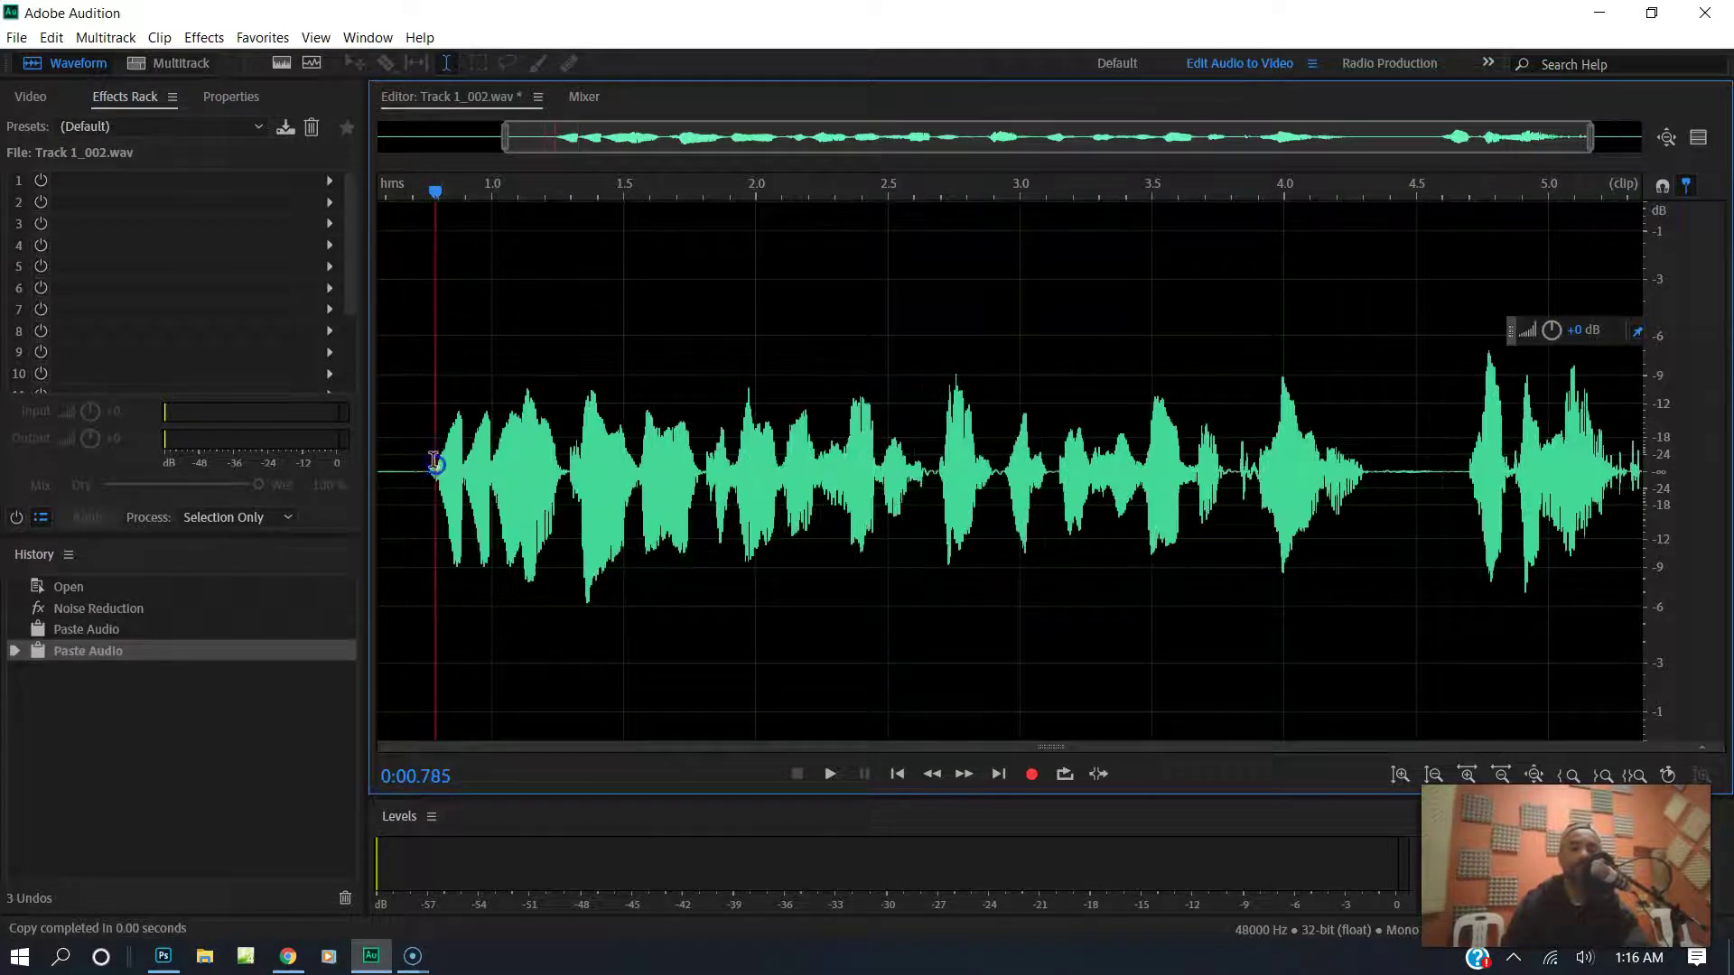
key(ctrl+v)
- Play the stuttered opening in the waveform, and play the clip in the multitrack session with the track effects
click(415, 452)
key(space)
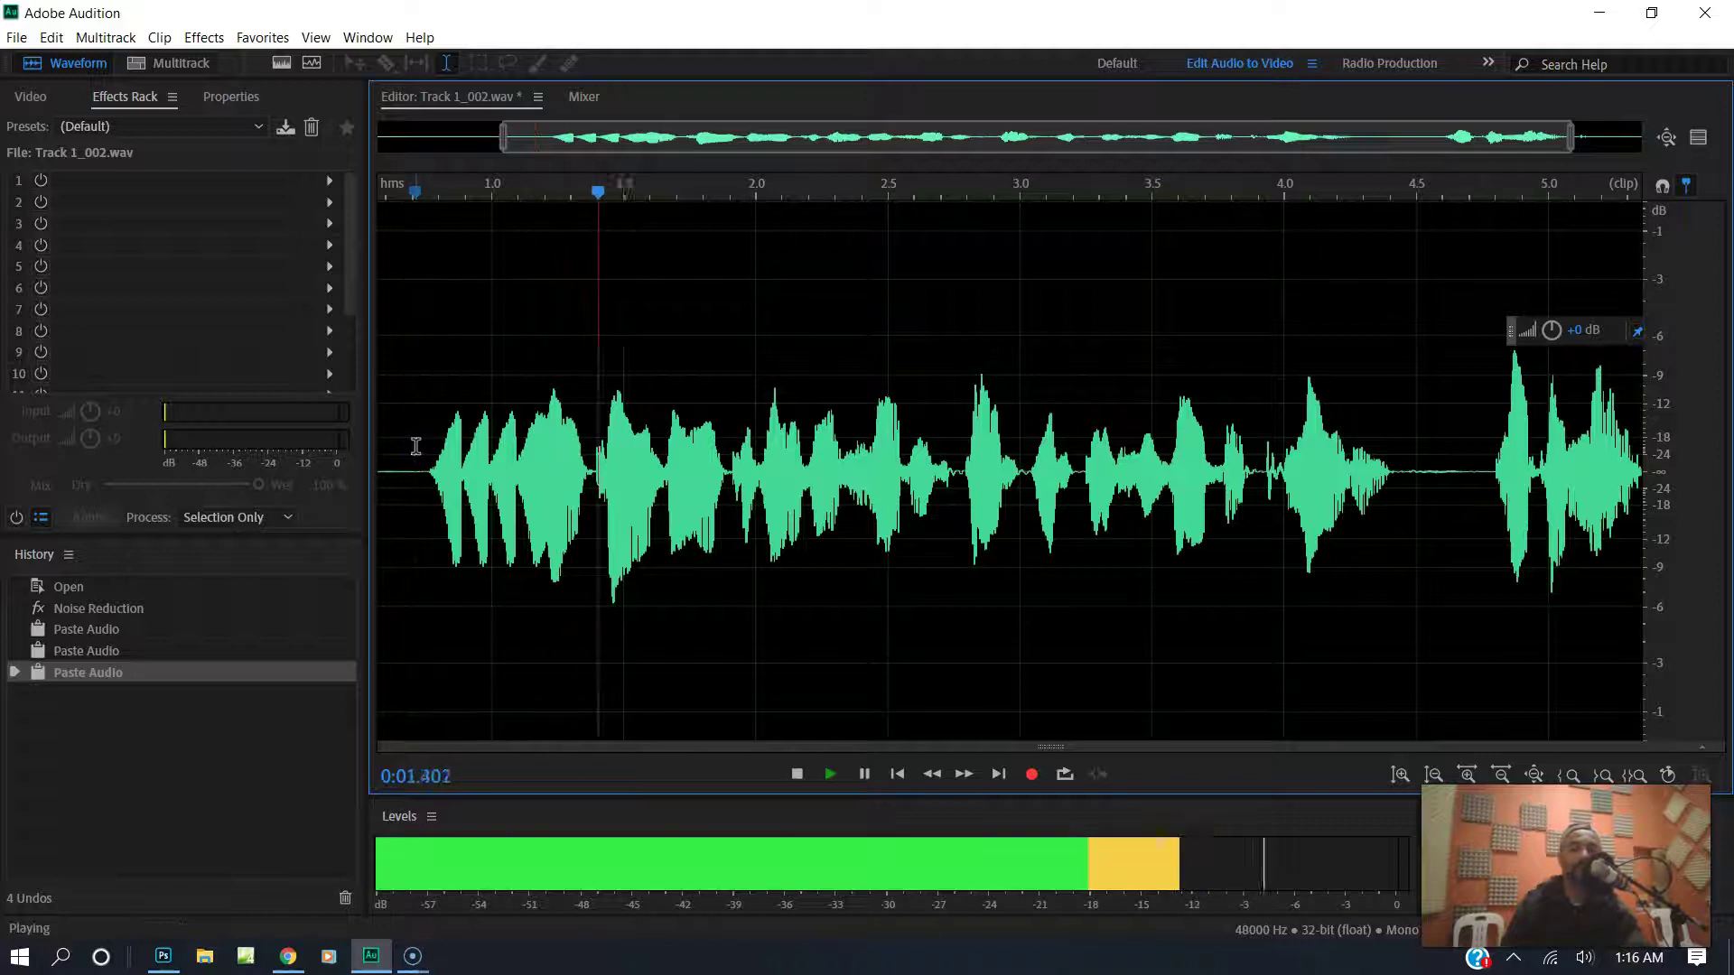
key(space)
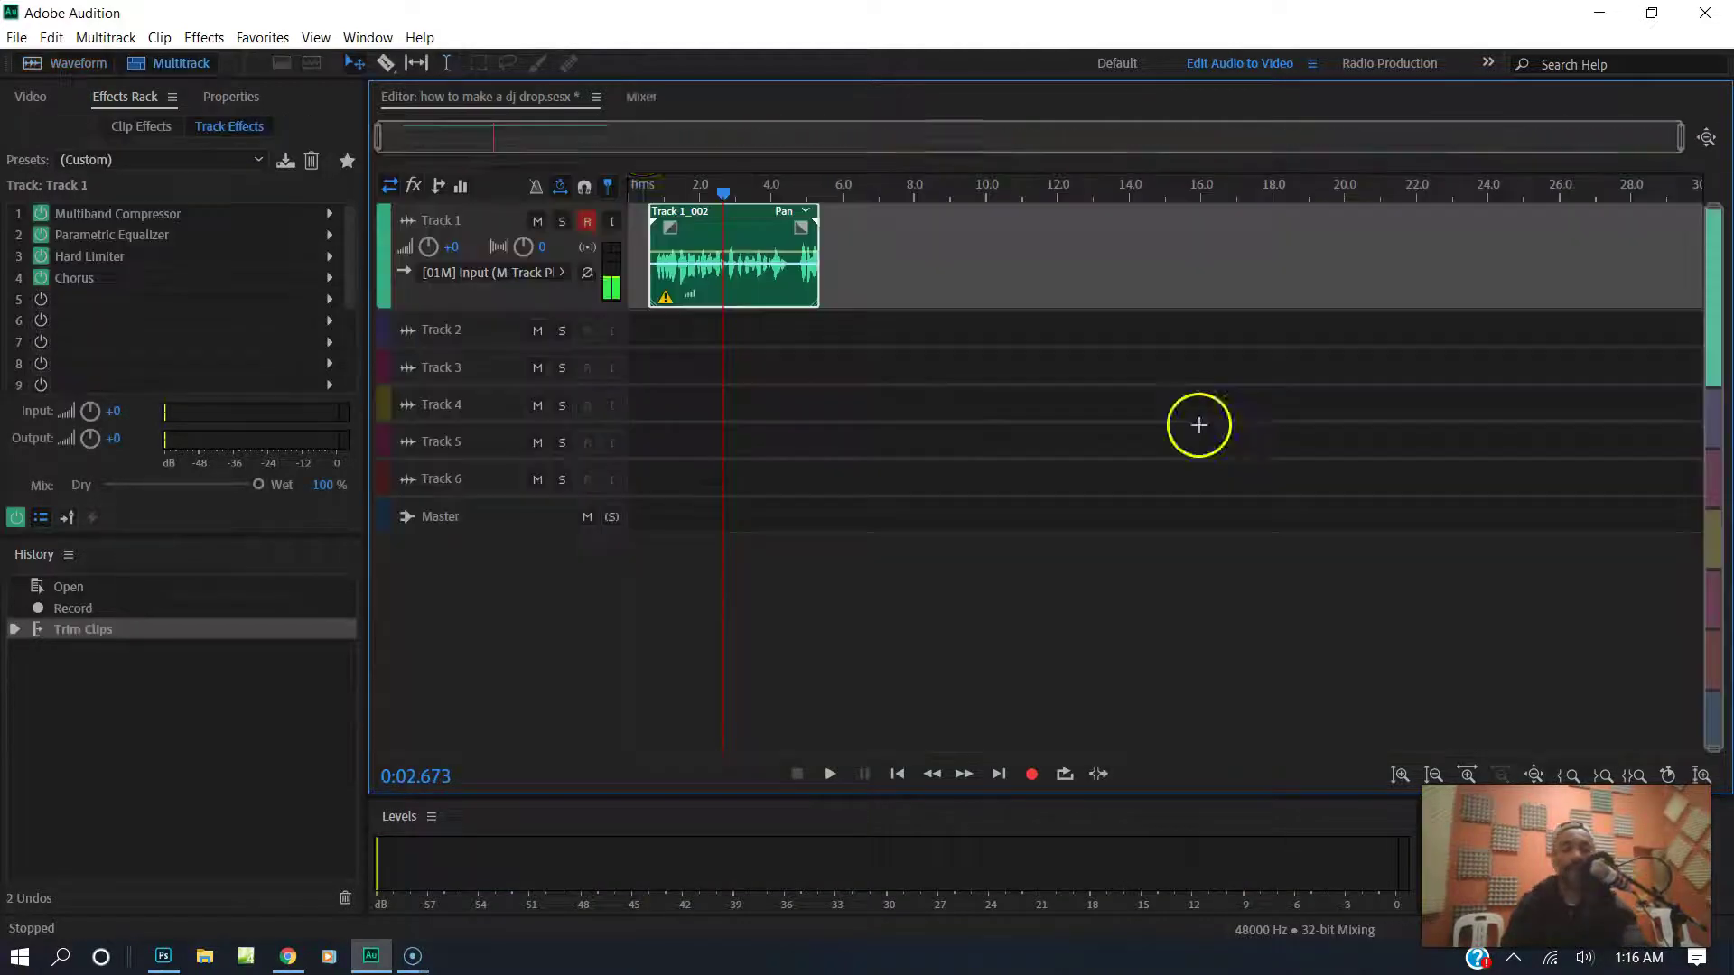
key(0)
key(space)
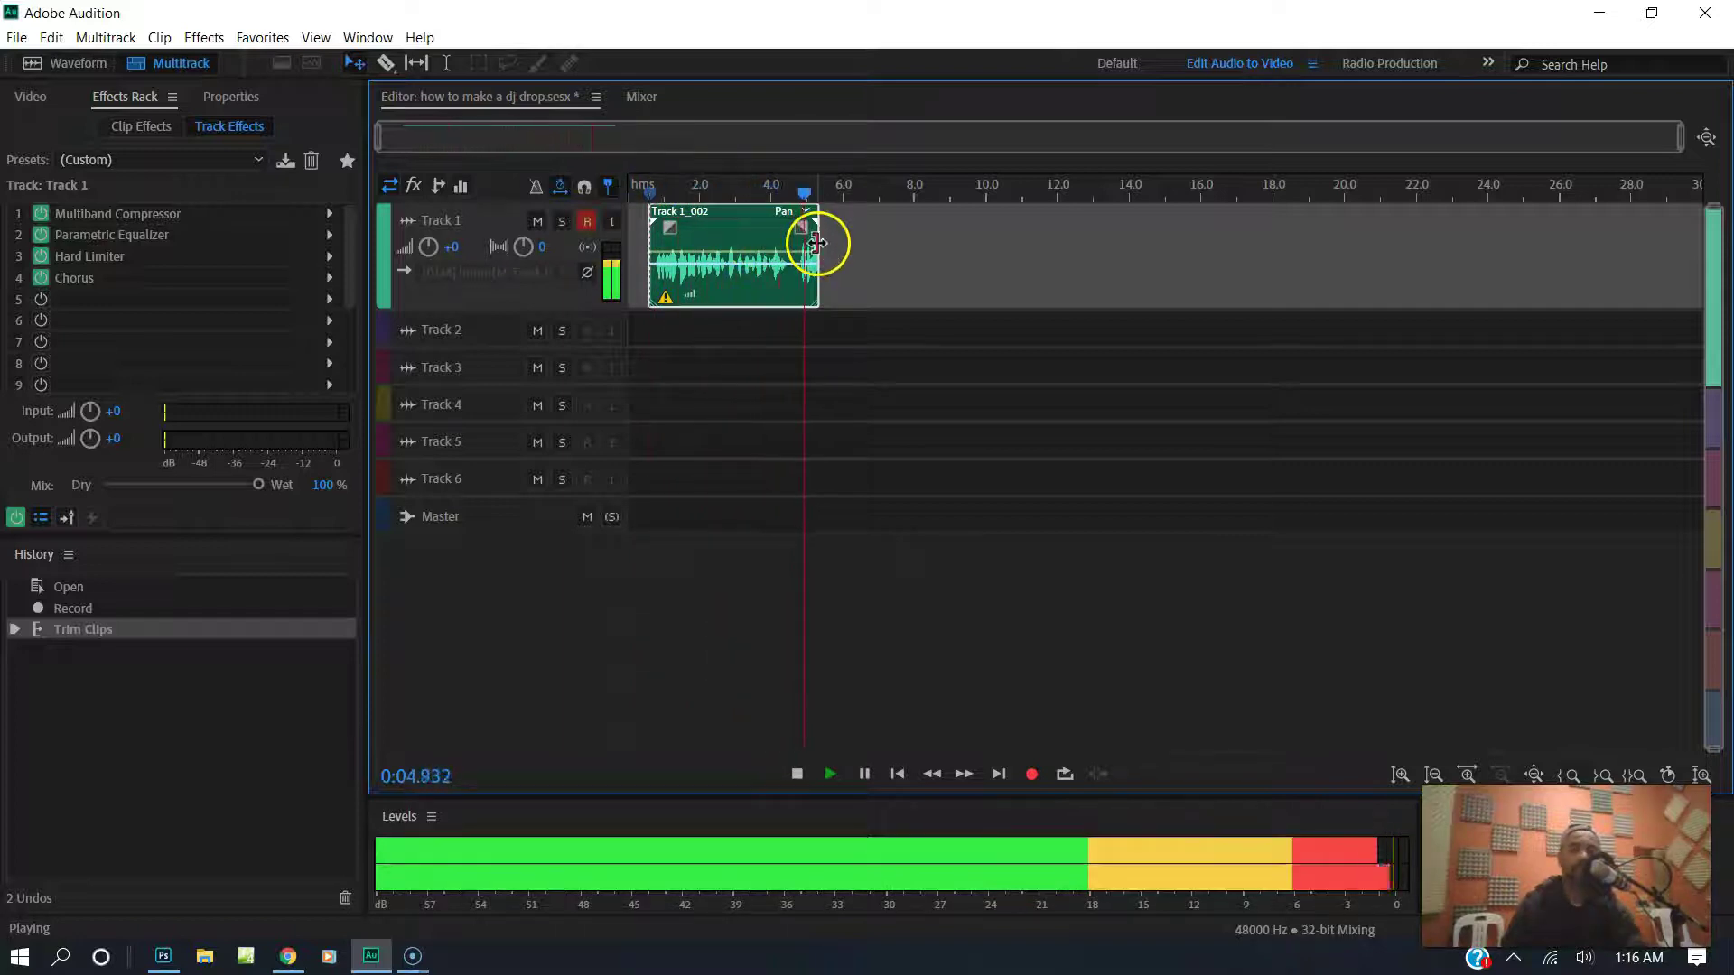
- Extend the end of the Track 1 clip with a short fade-out, and duplicate it onto Track 2 as a unique copy
drag(817, 242, 687, 334)
drag(518, 348, 515, 395)
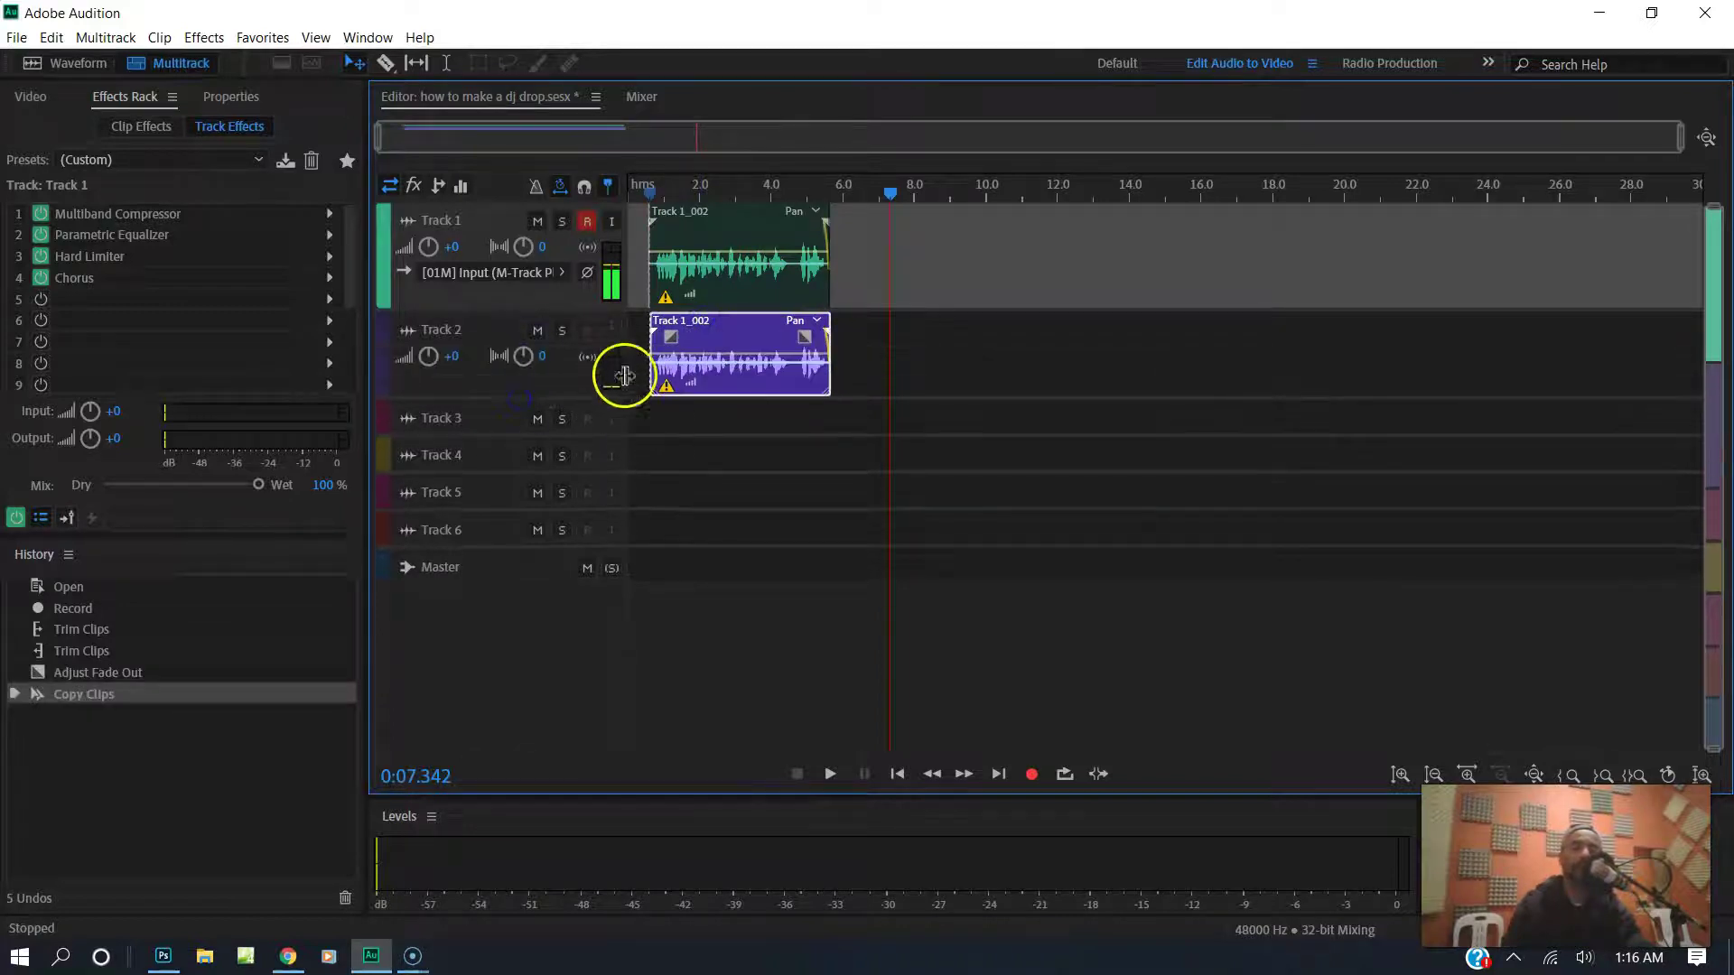
right_click(727, 341)
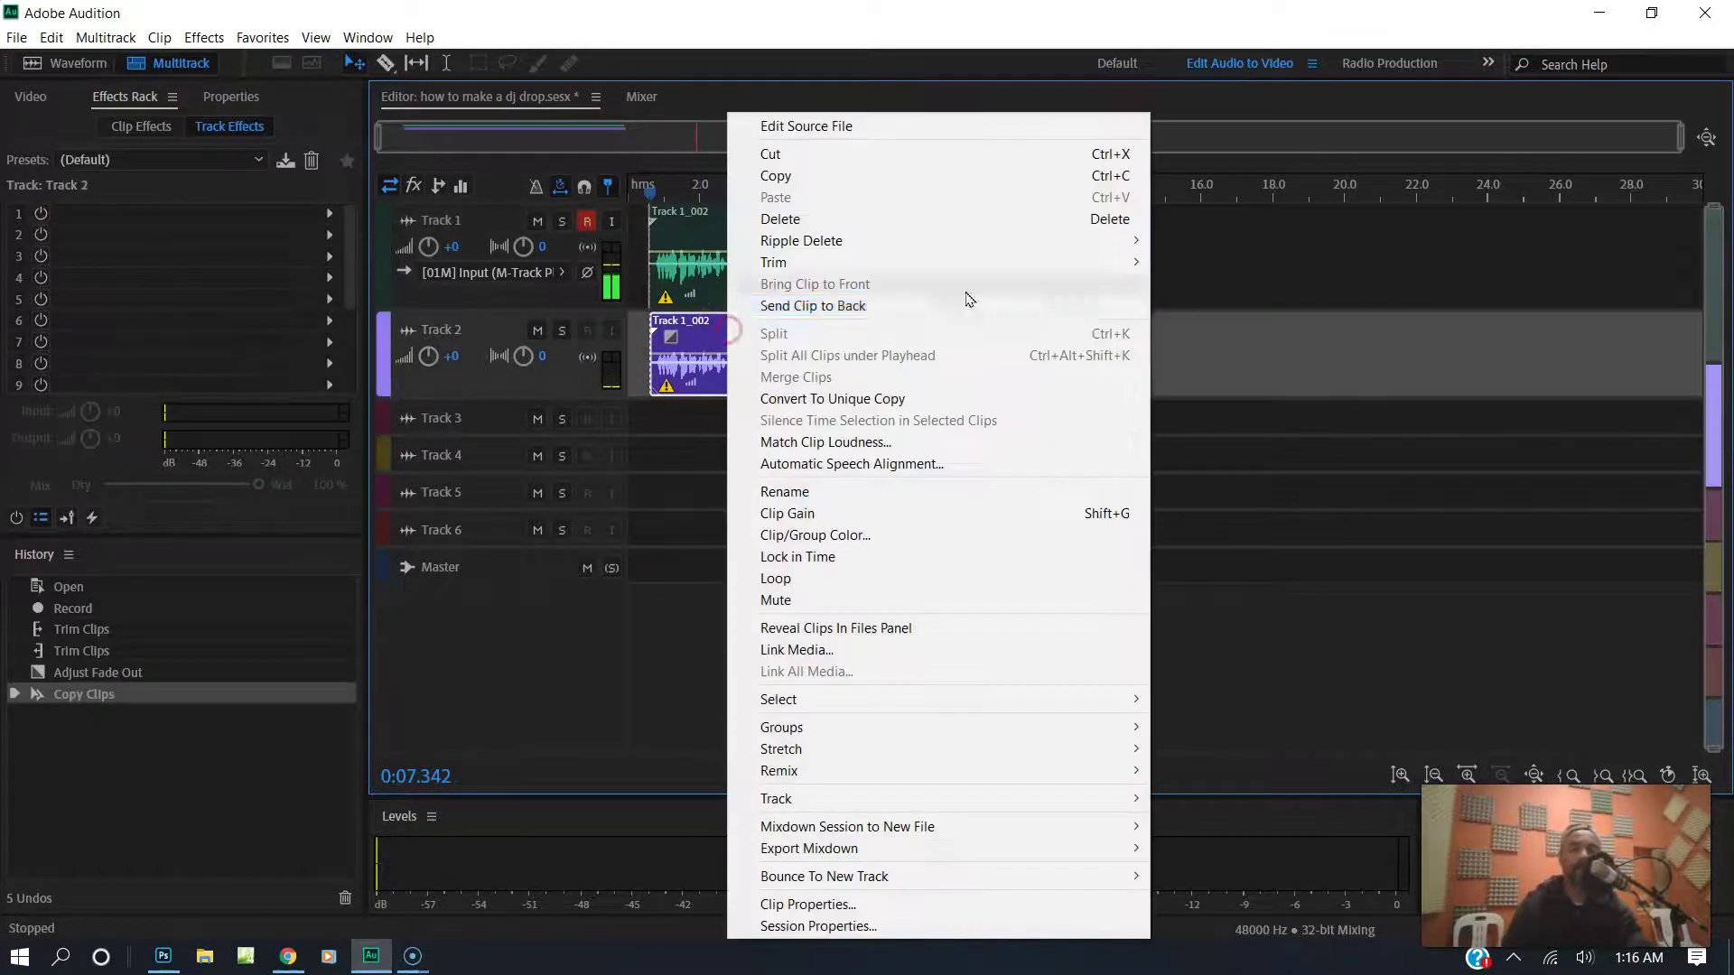
click(870, 398)
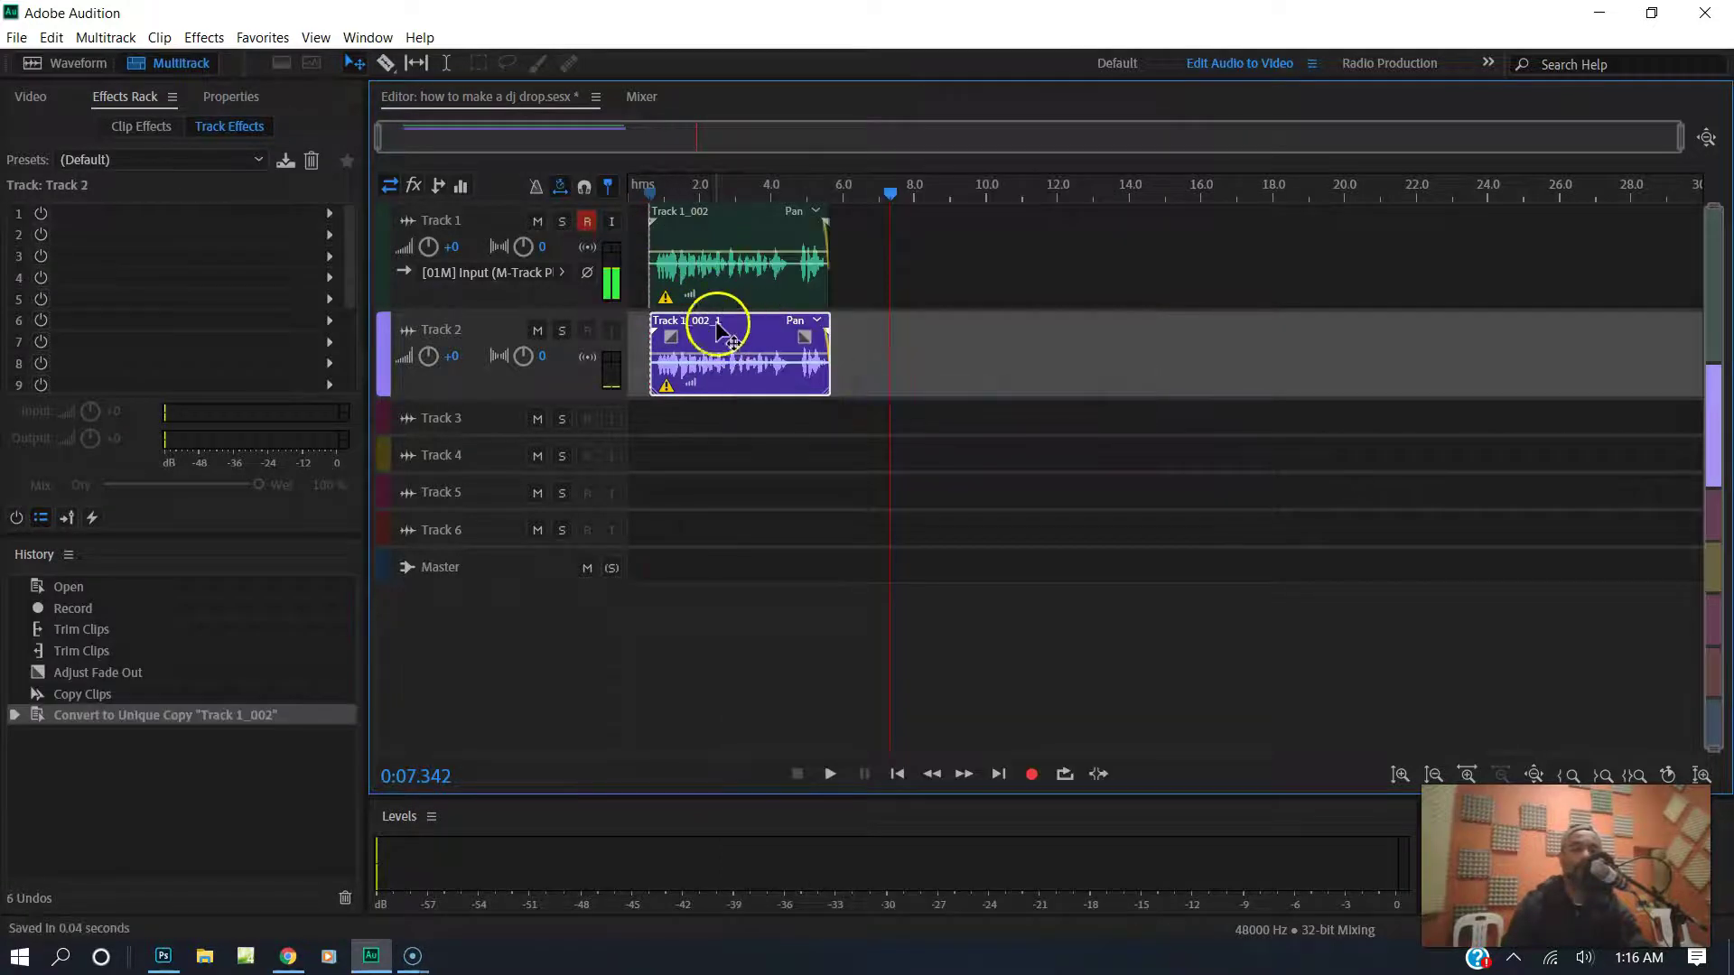
- Apply the Parametric Equalizer with the dj drop preset to the entire Track 2 copy and play it back
click(746, 262)
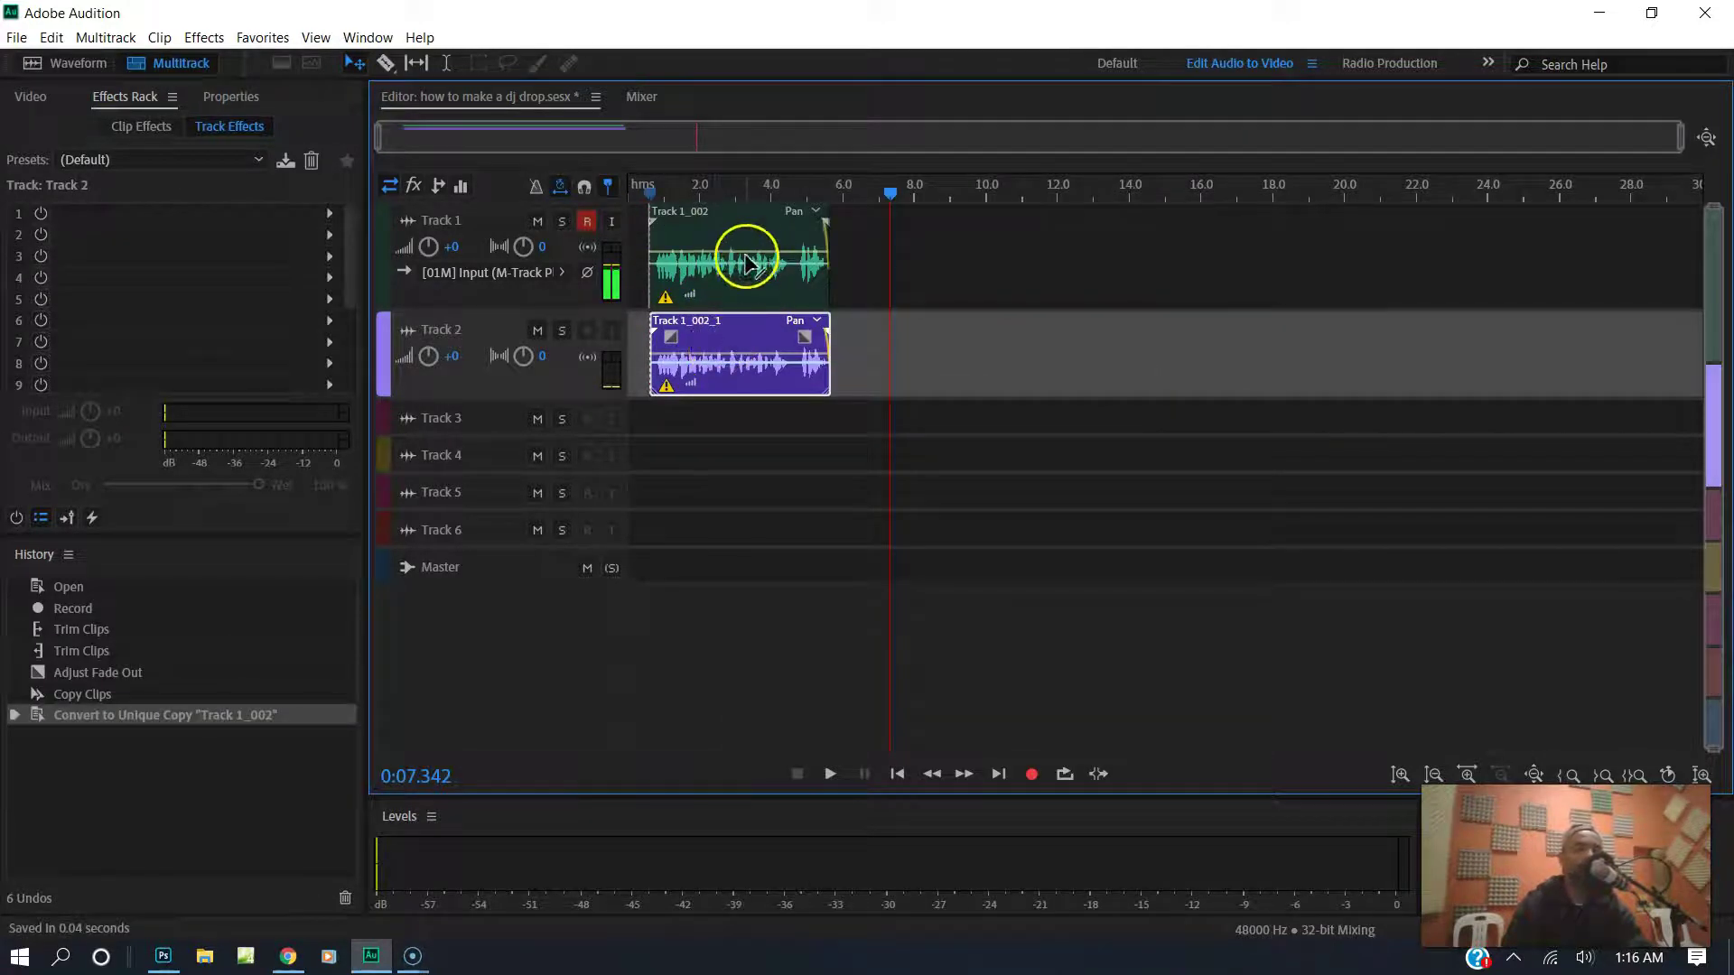
double_click(746, 347)
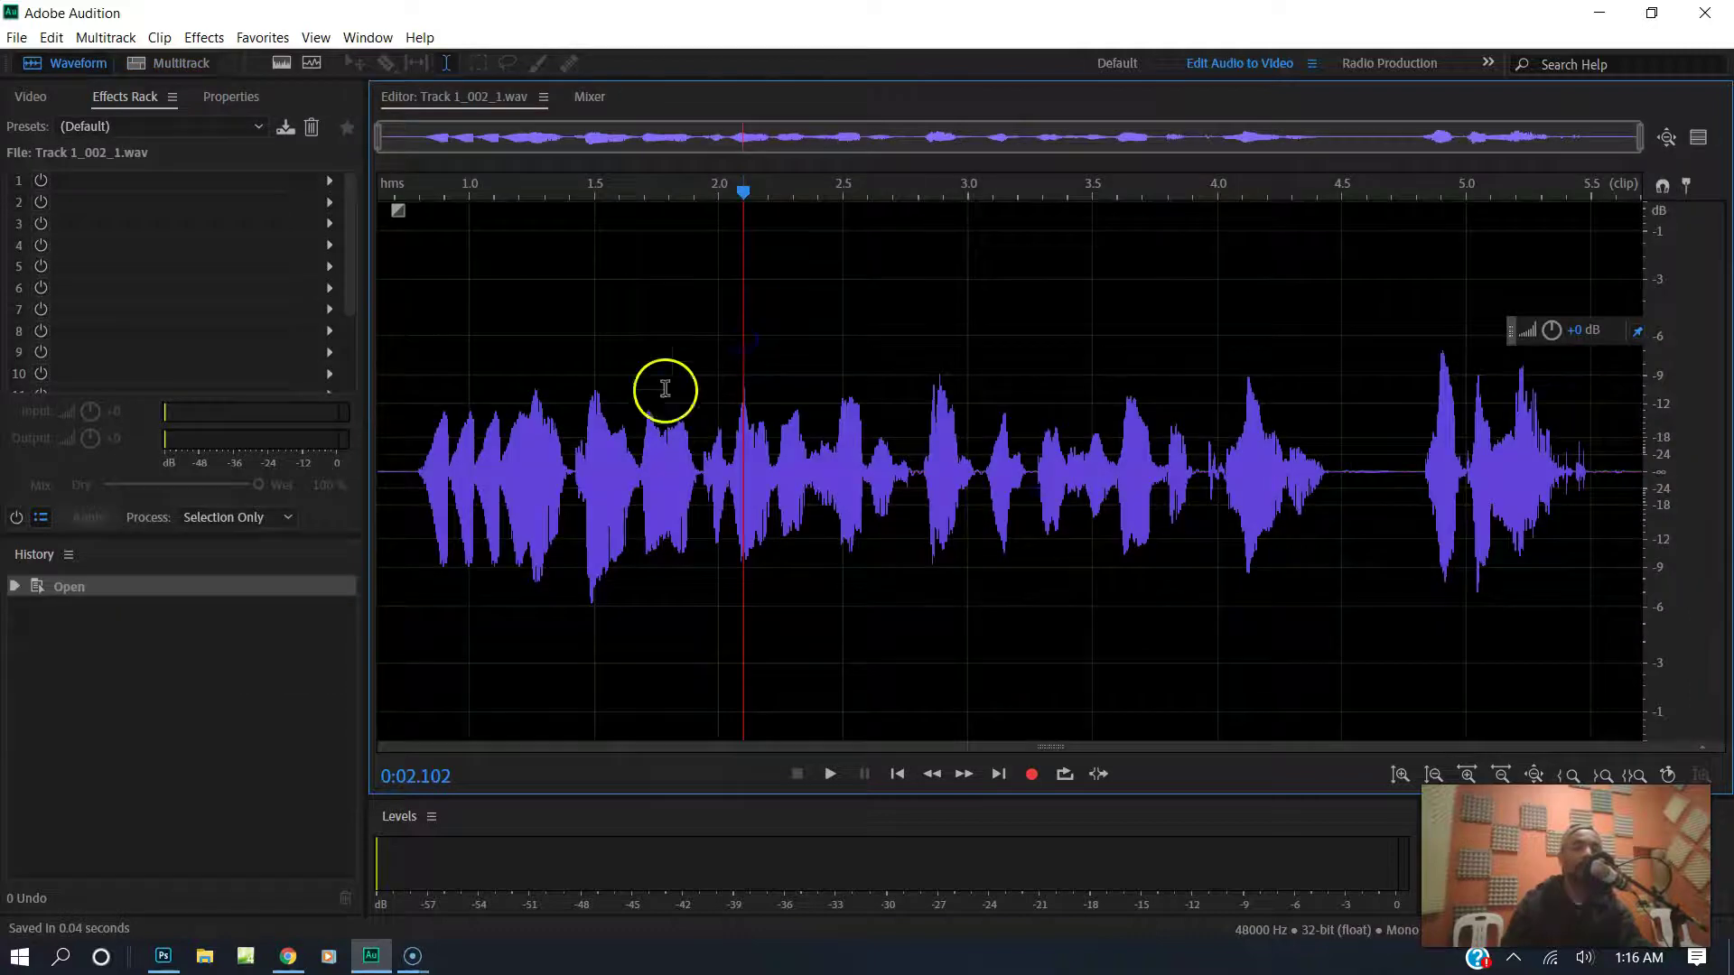
click(259, 38)
click(204, 37)
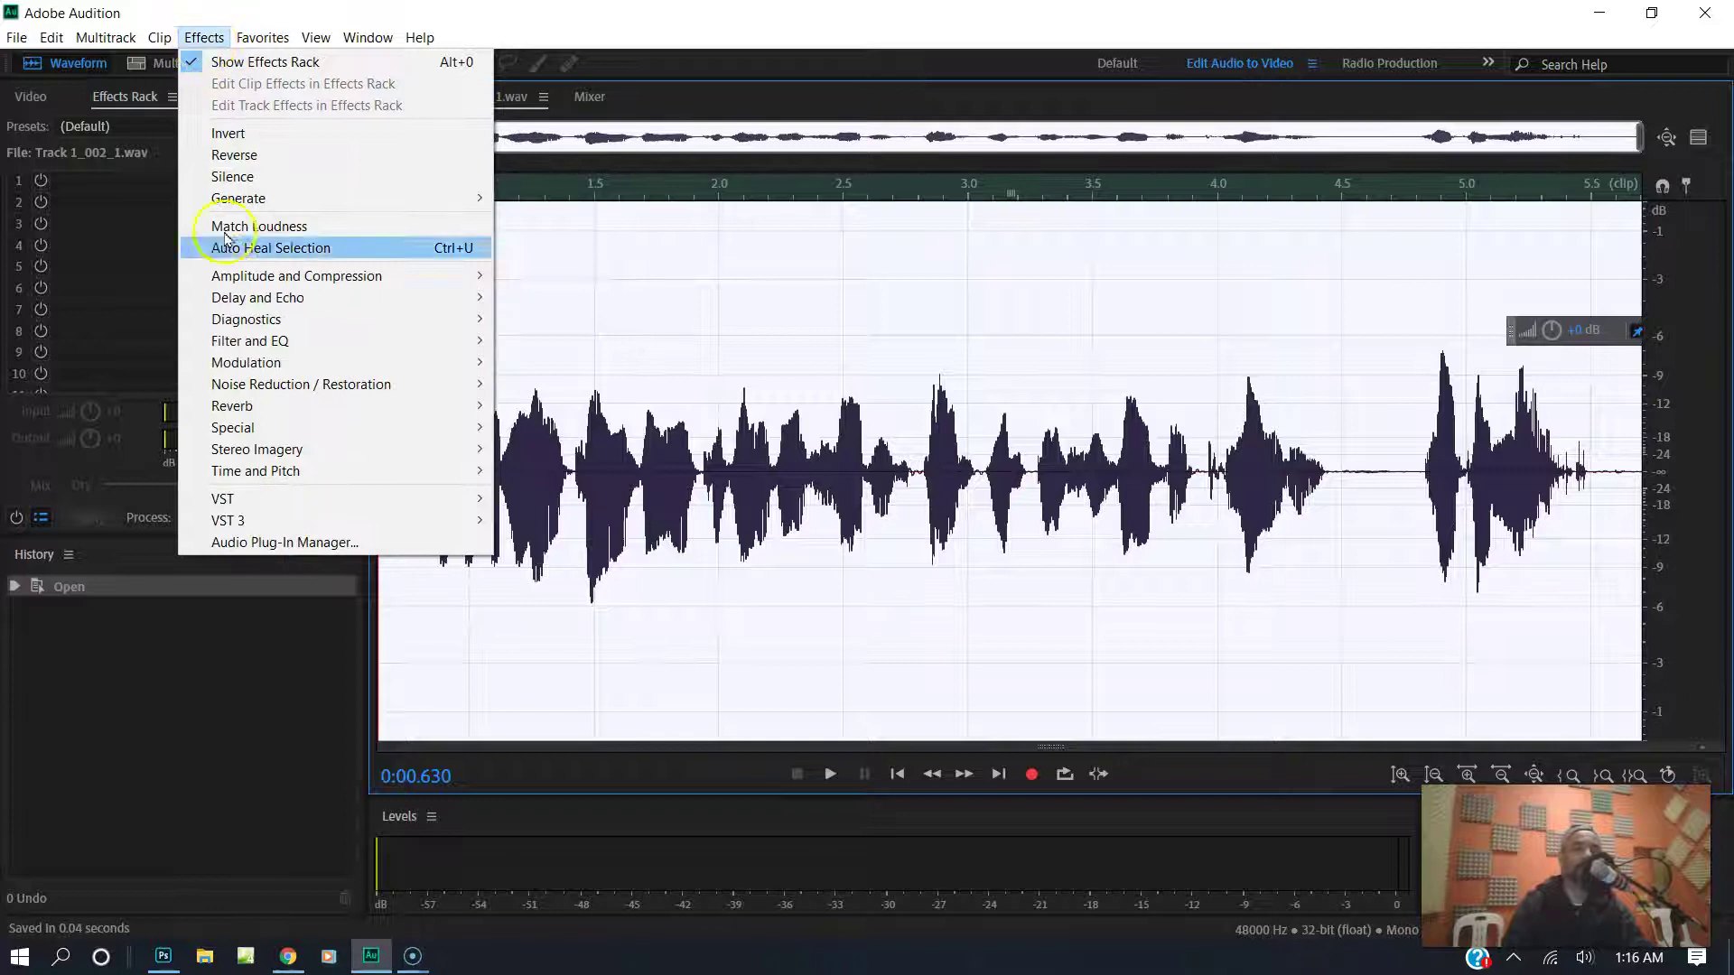
mouse_move(266, 348)
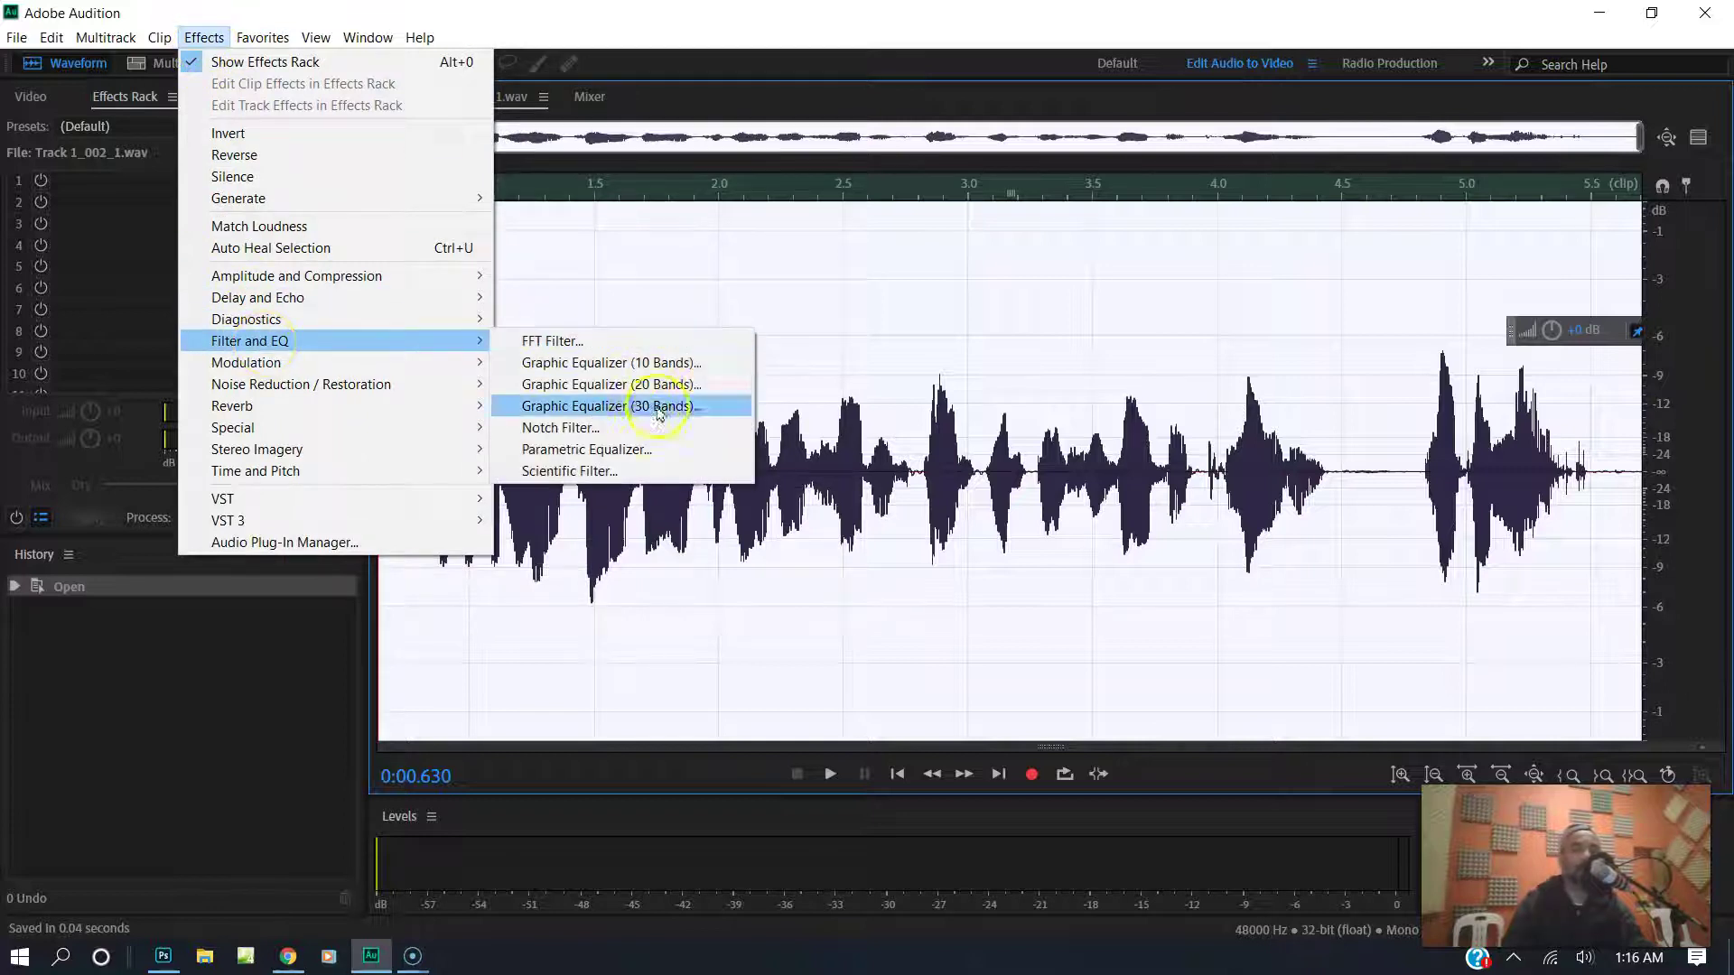
click(642, 451)
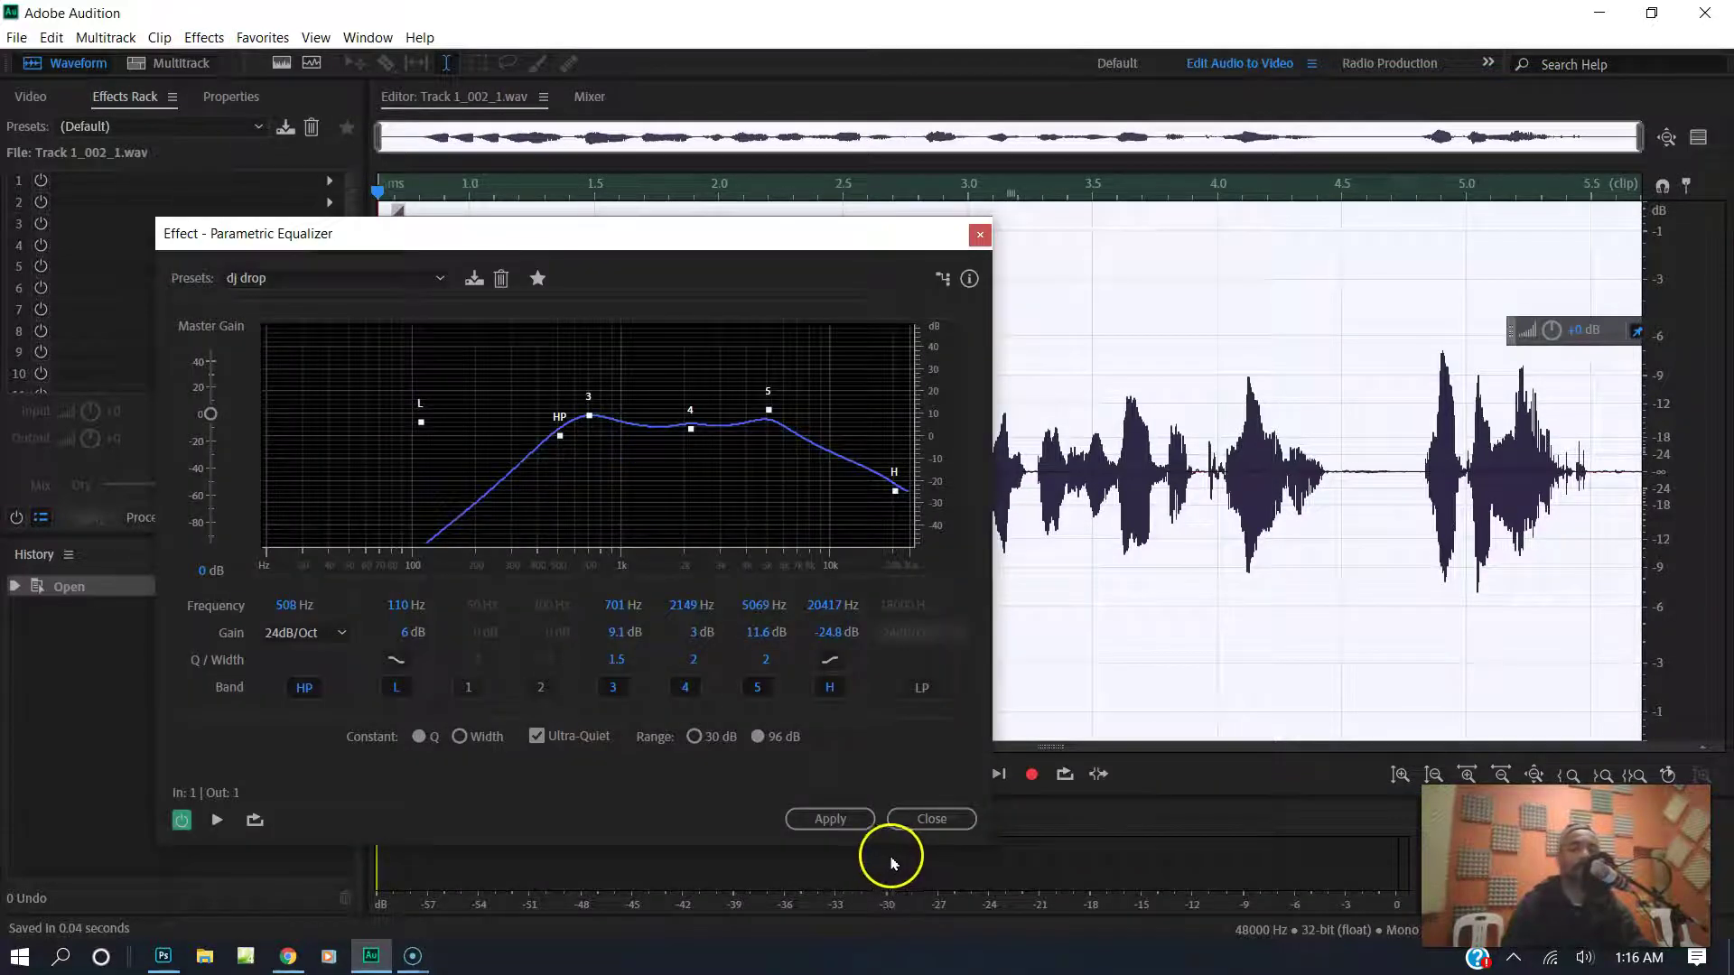
click(840, 819)
click(432, 375)
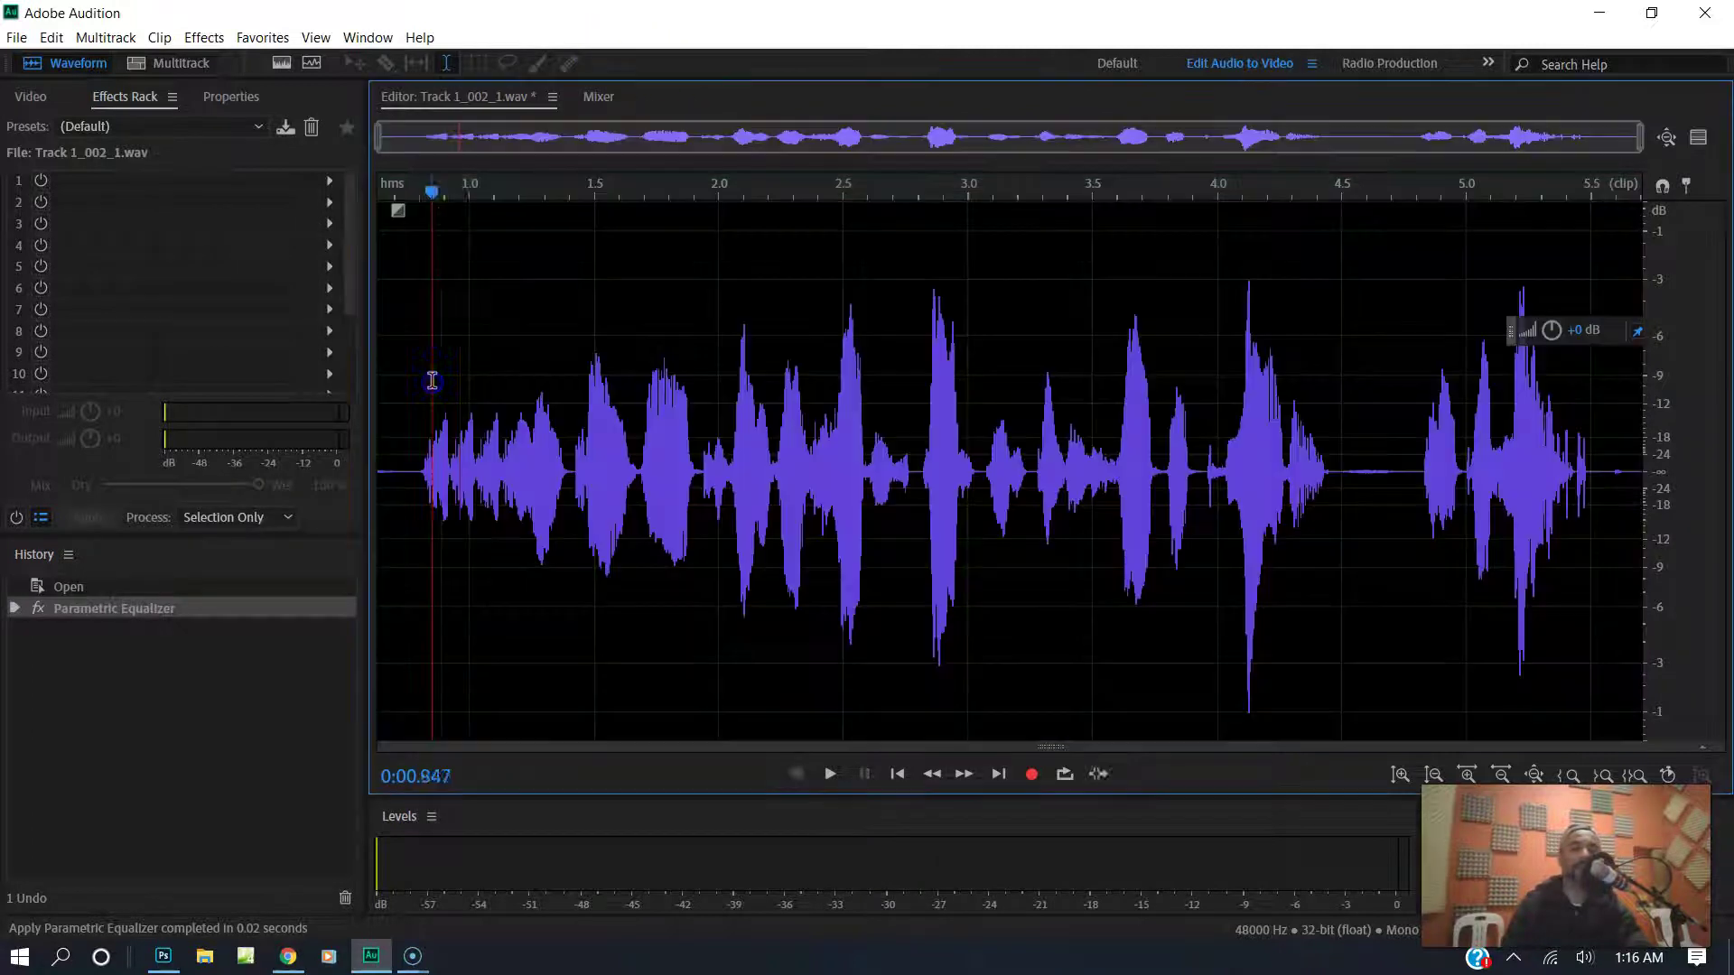
key(space)
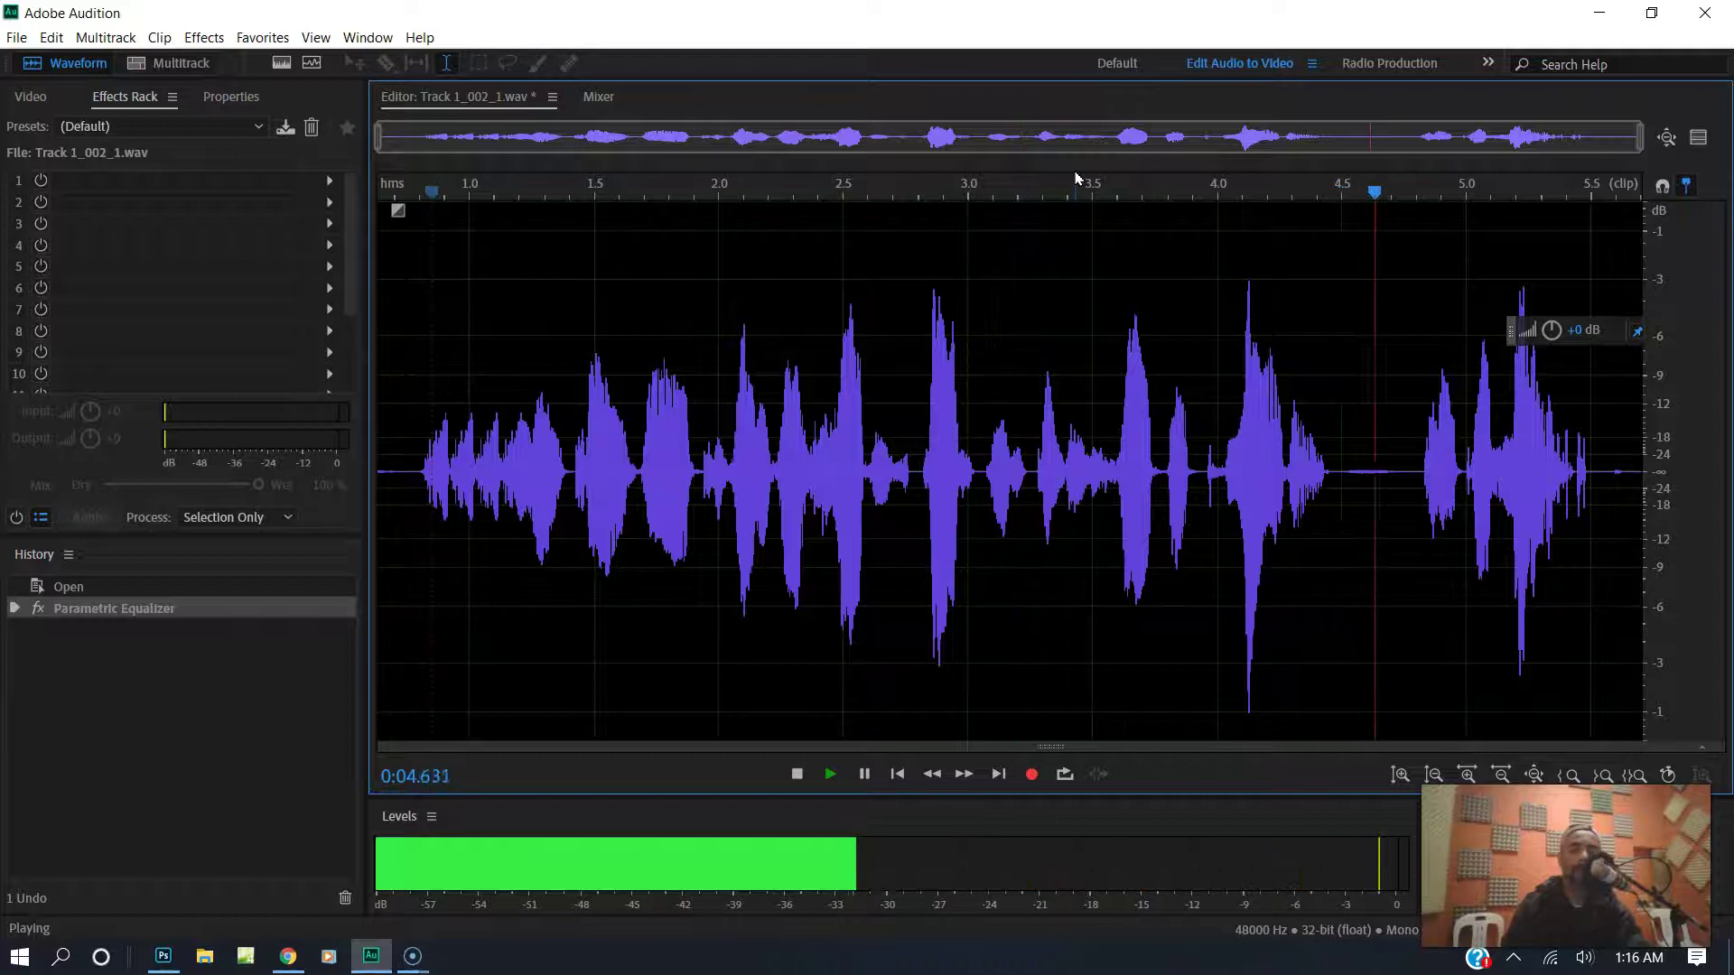
- Stop the playback and normalize the entire Track 2 copy to -0.1 dB
click(882, 225)
click(755, 283)
key(ctrl+a)
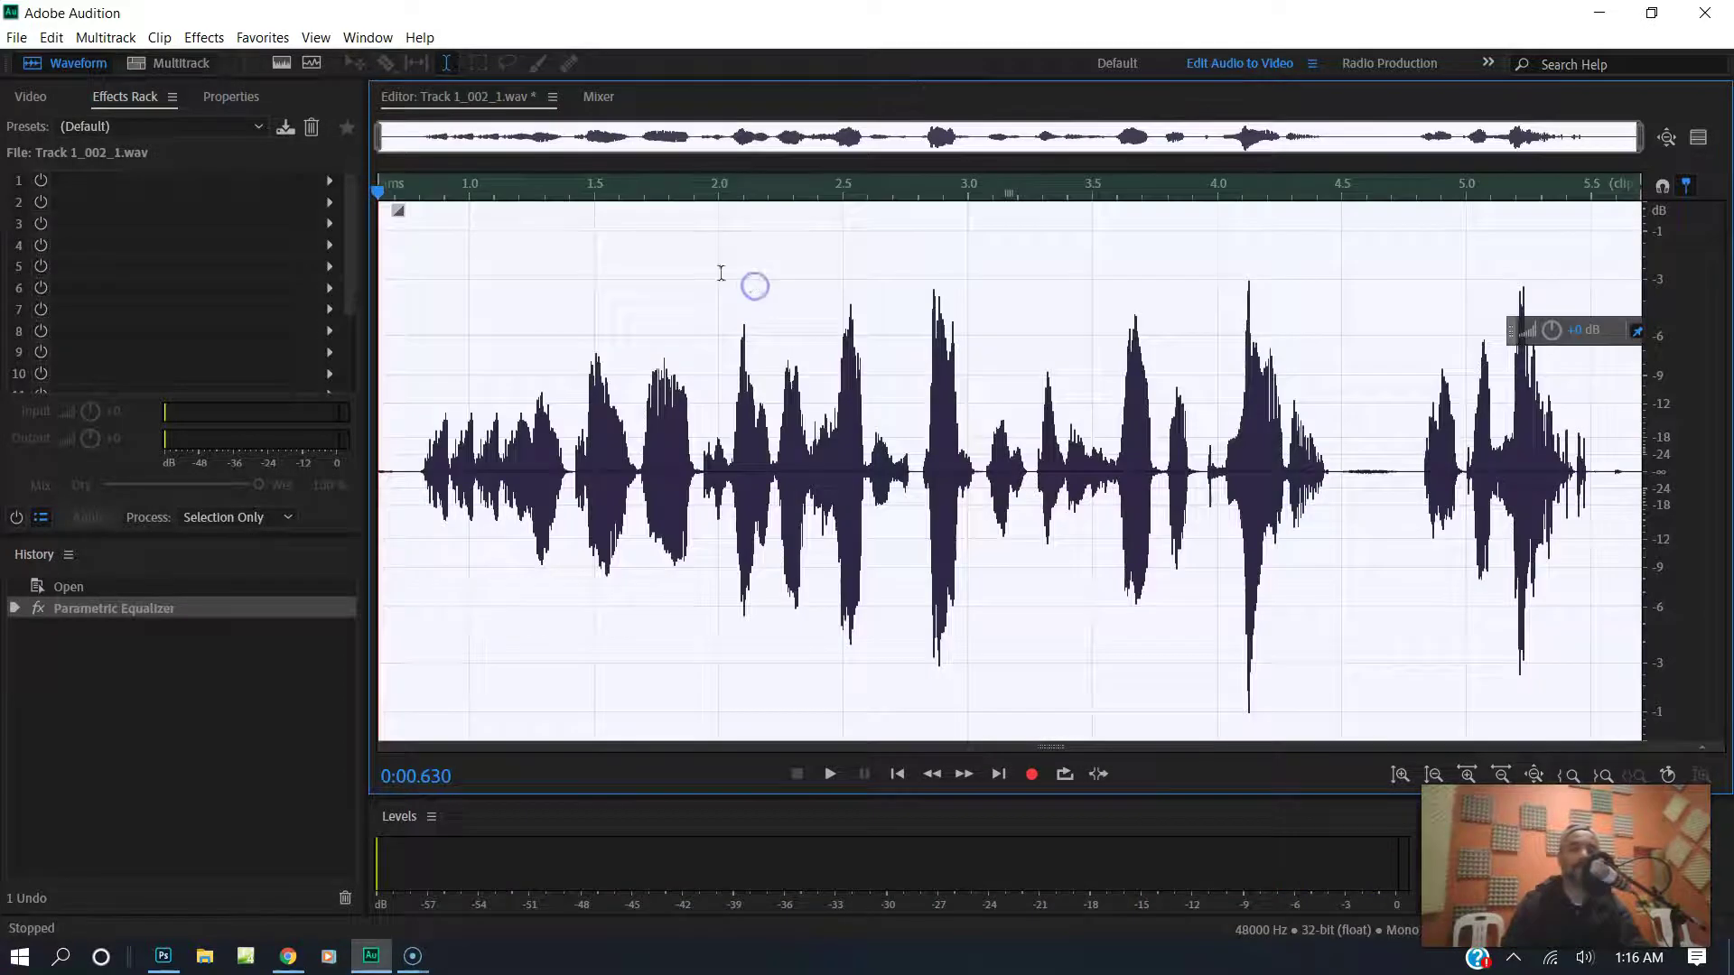
click(262, 37)
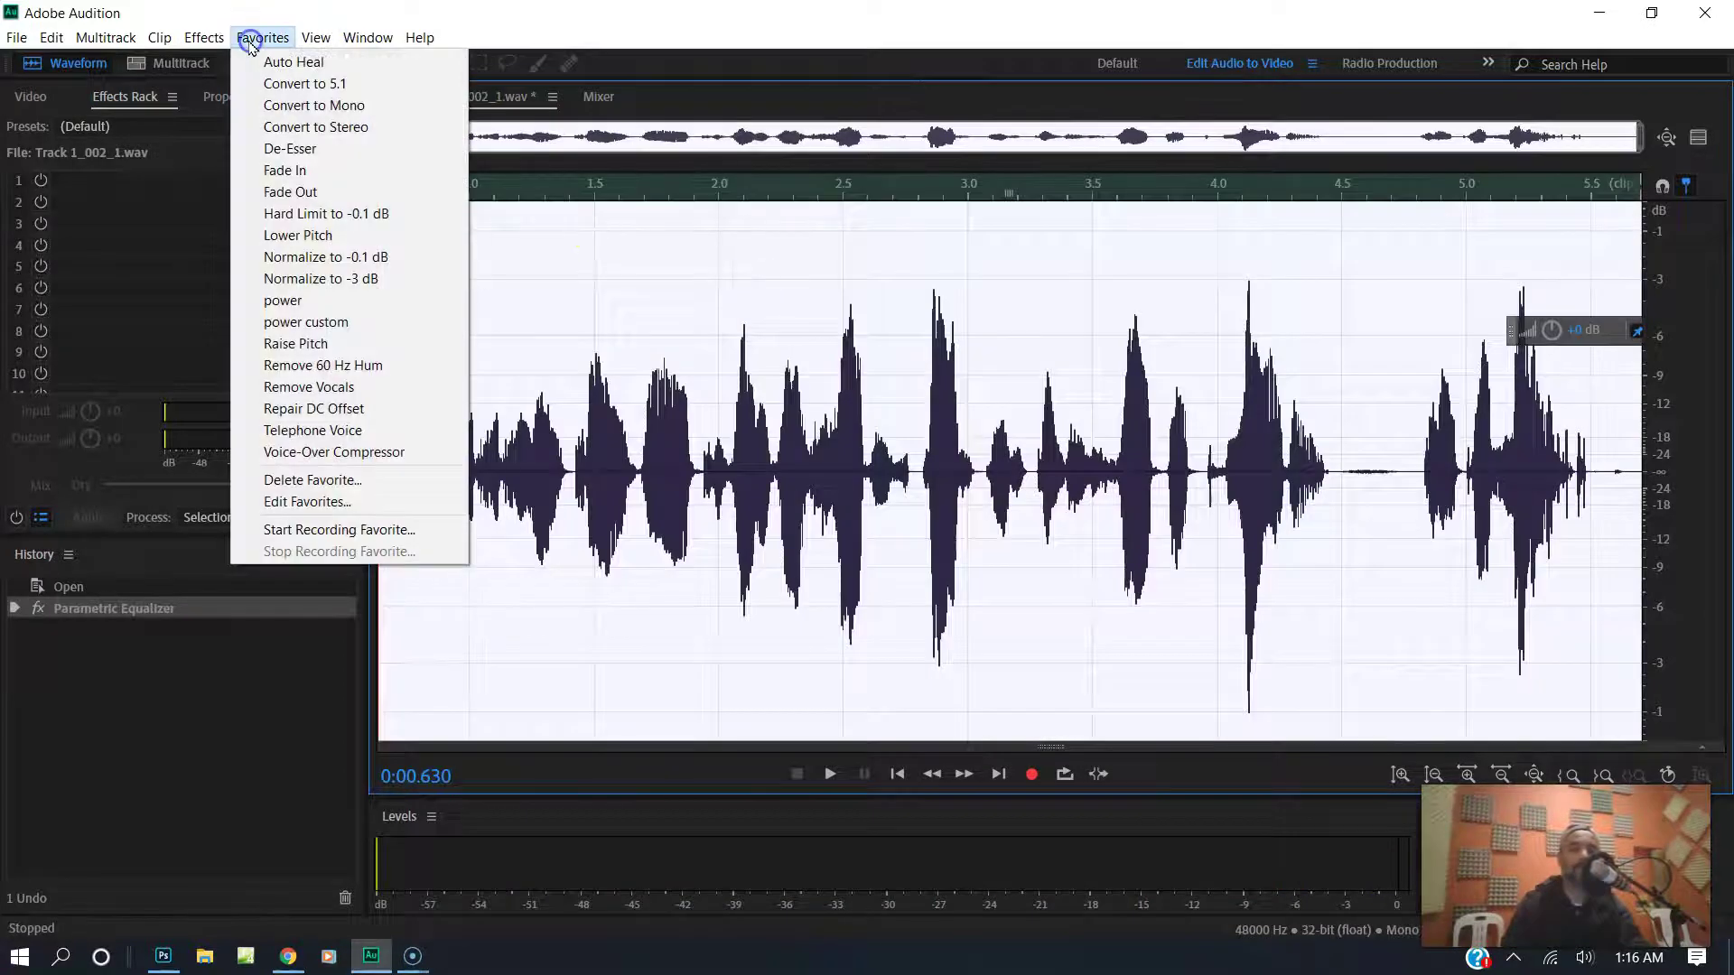
click(321, 258)
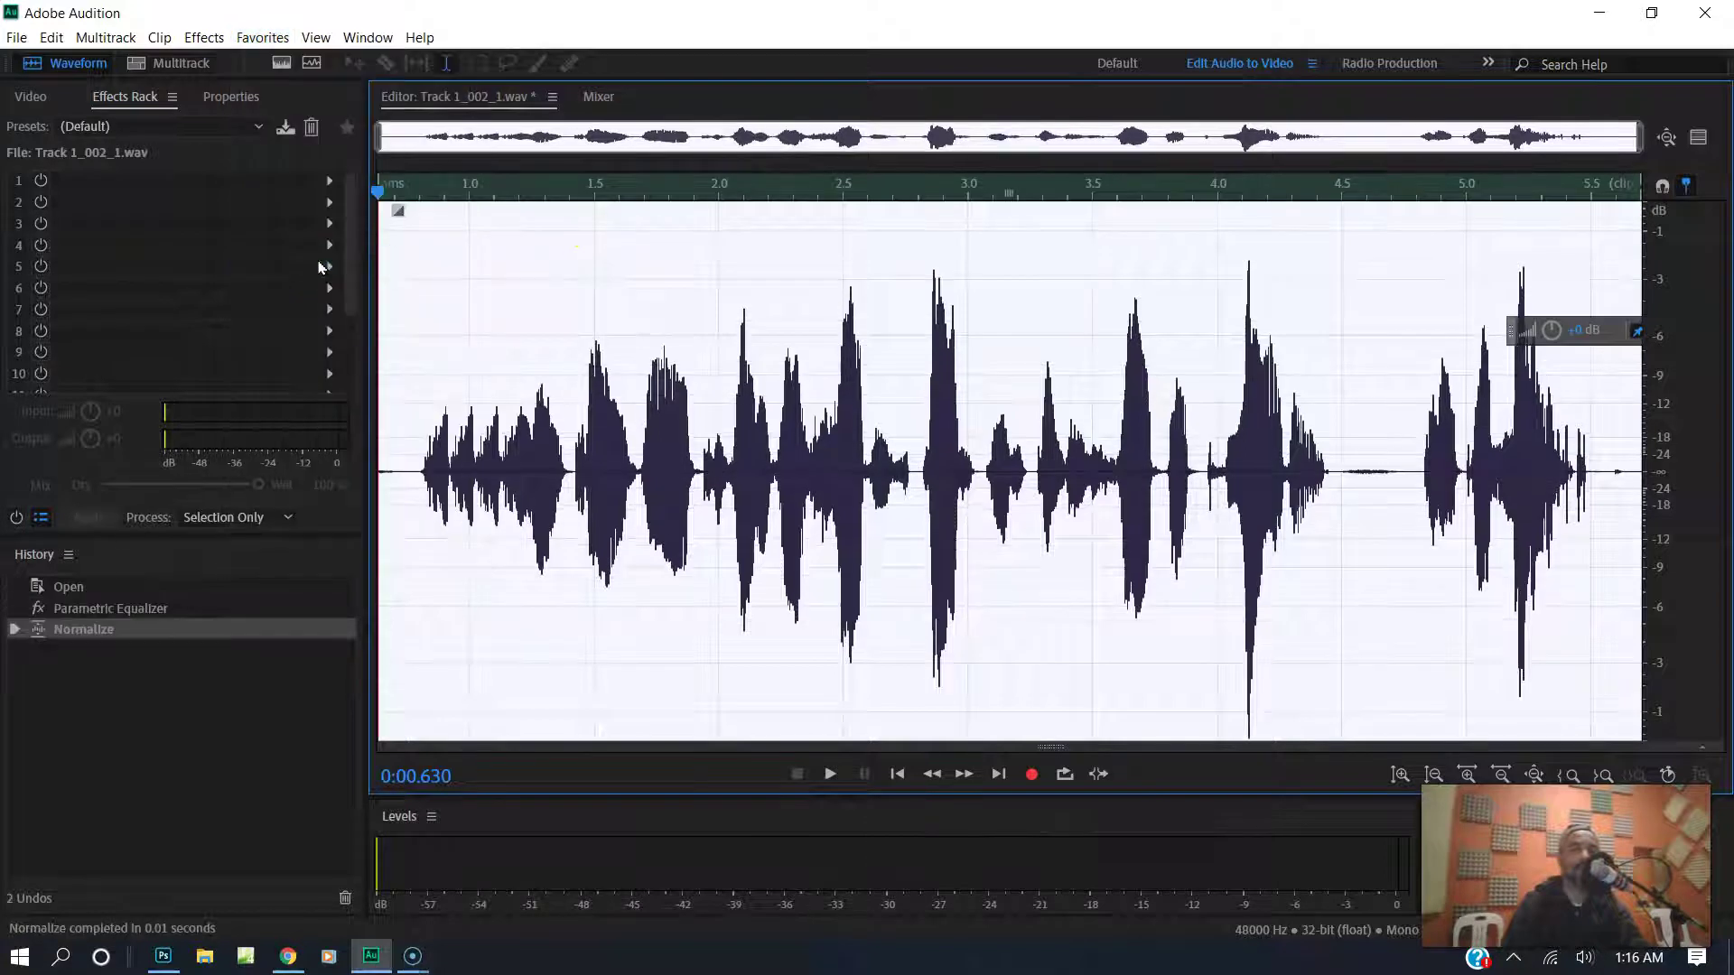
- Return to the multitrack session, play both layered tracks together, and clear the time selection
key(0)
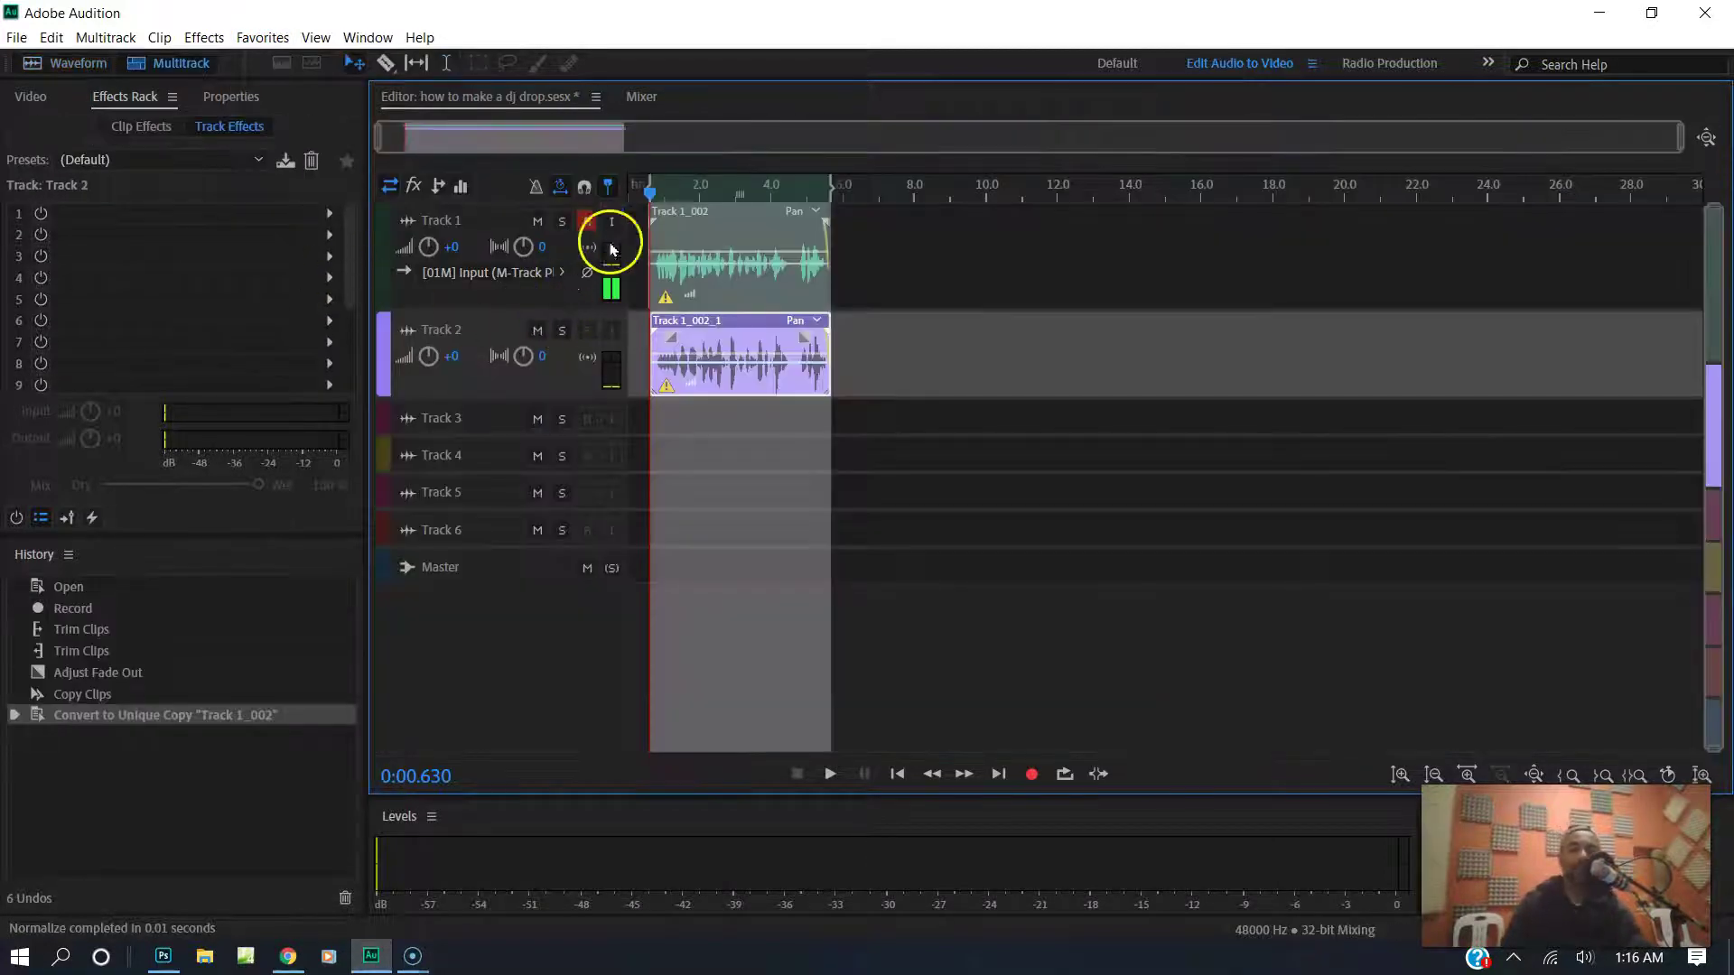
key(space)
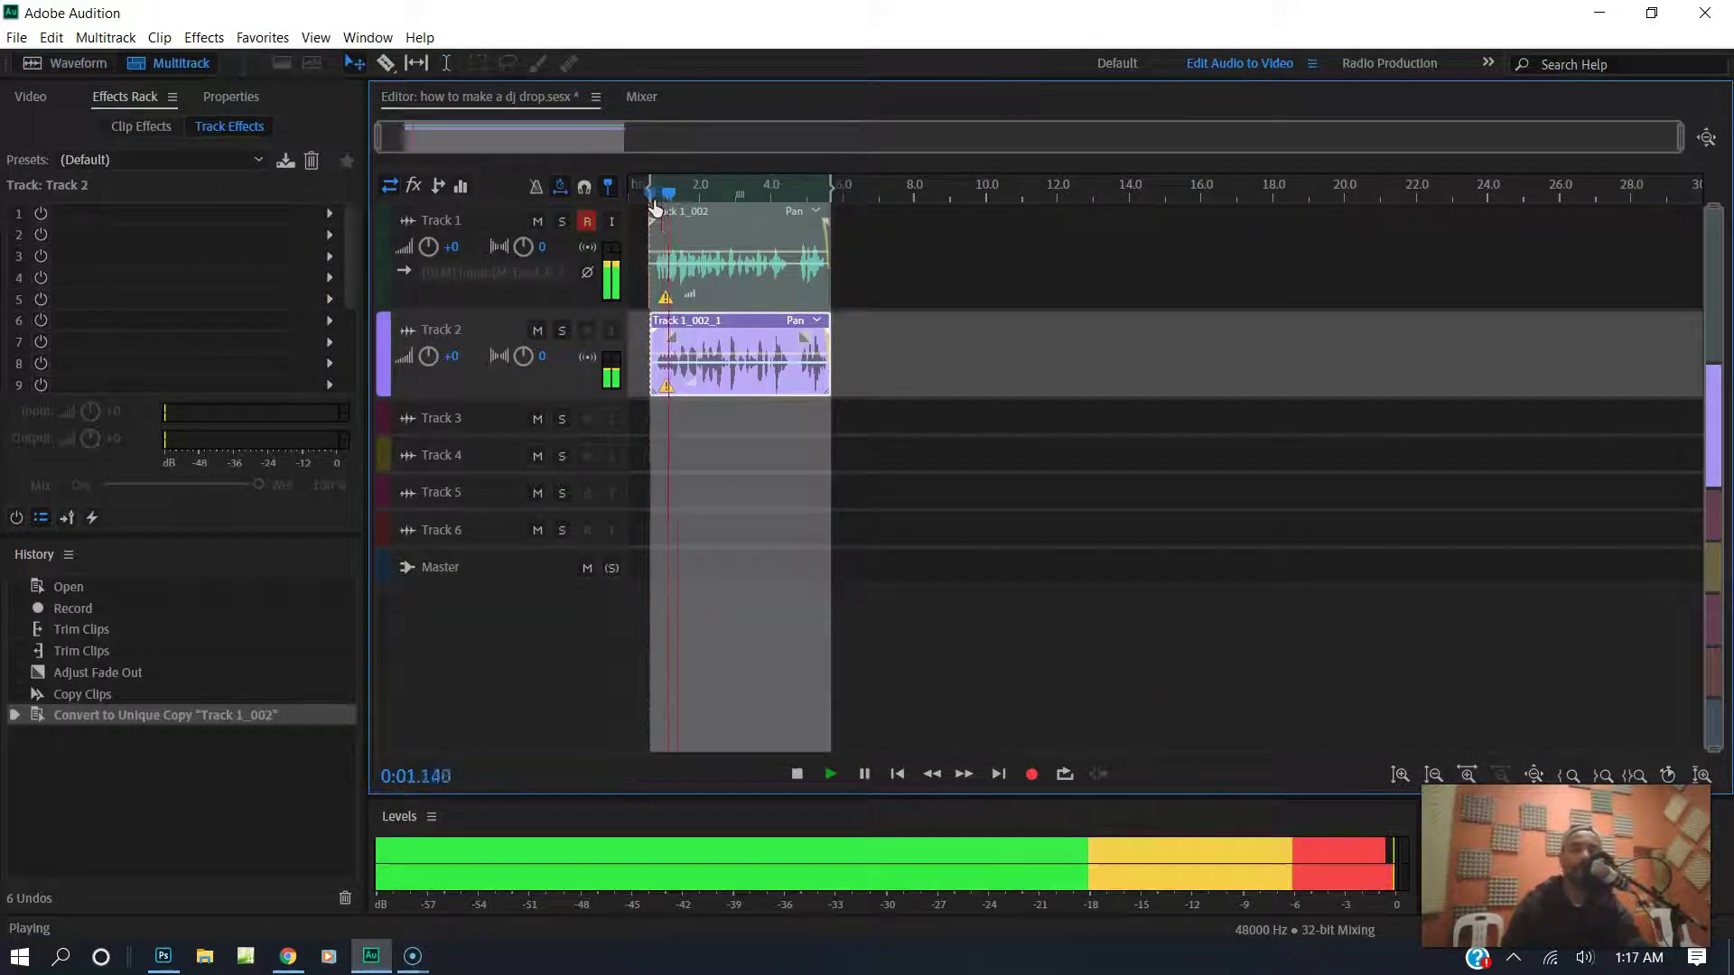
right_click(664, 200)
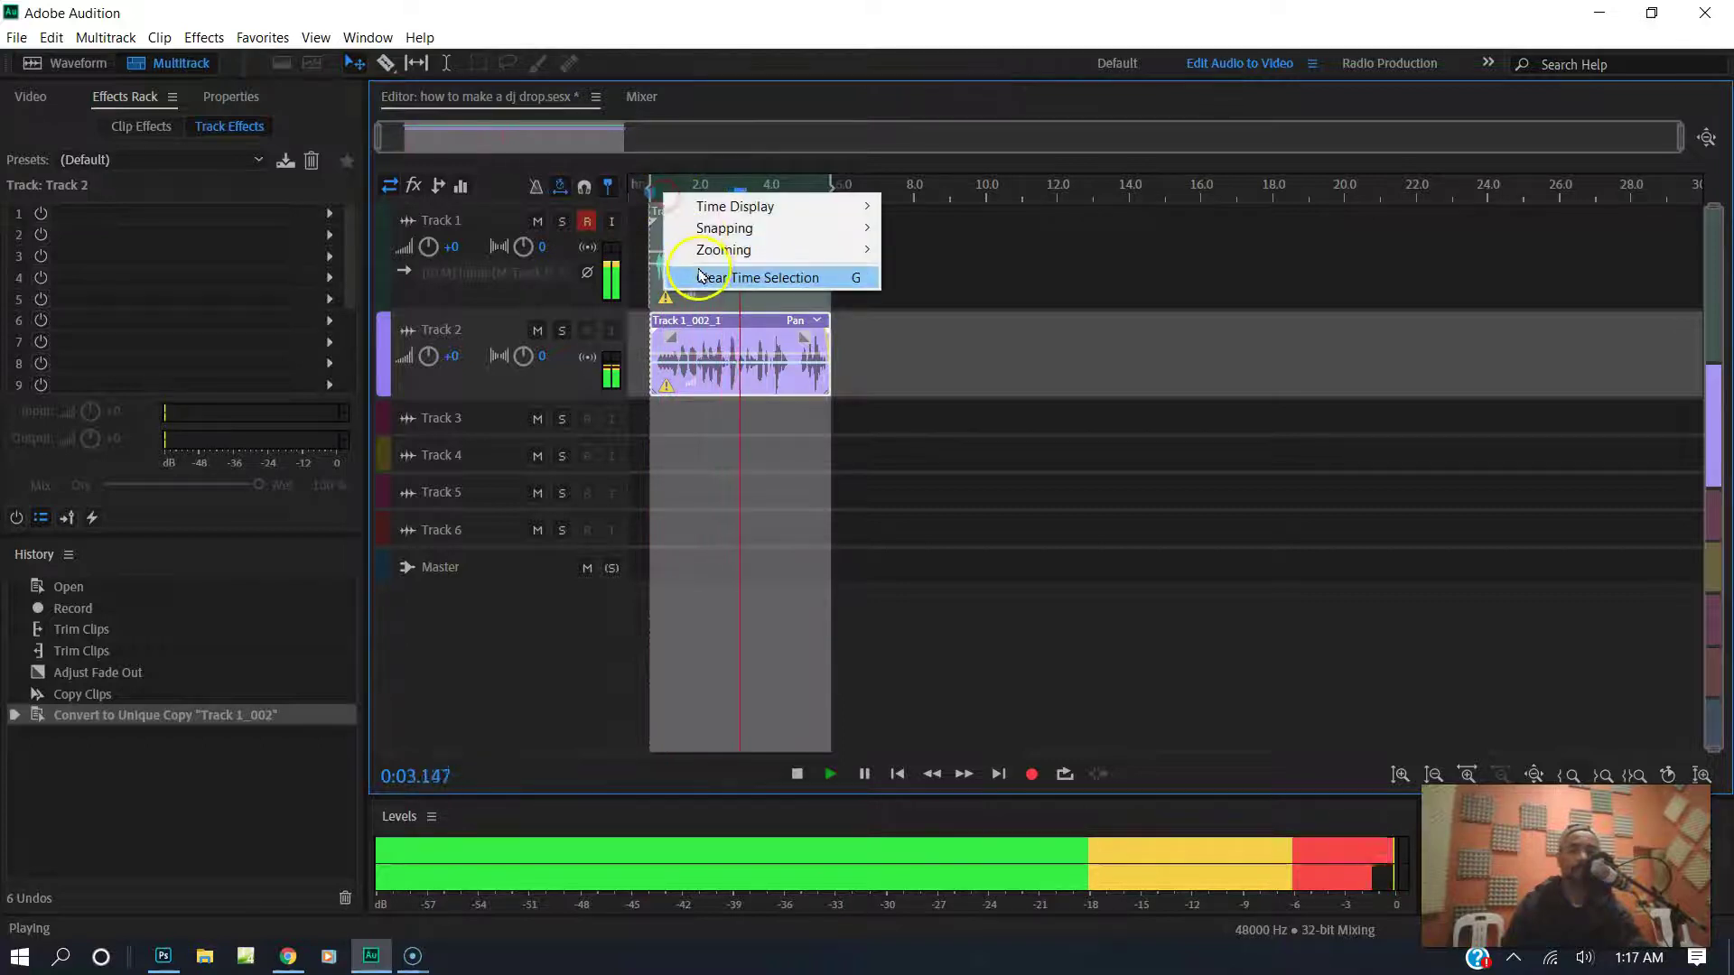
click(775, 275)
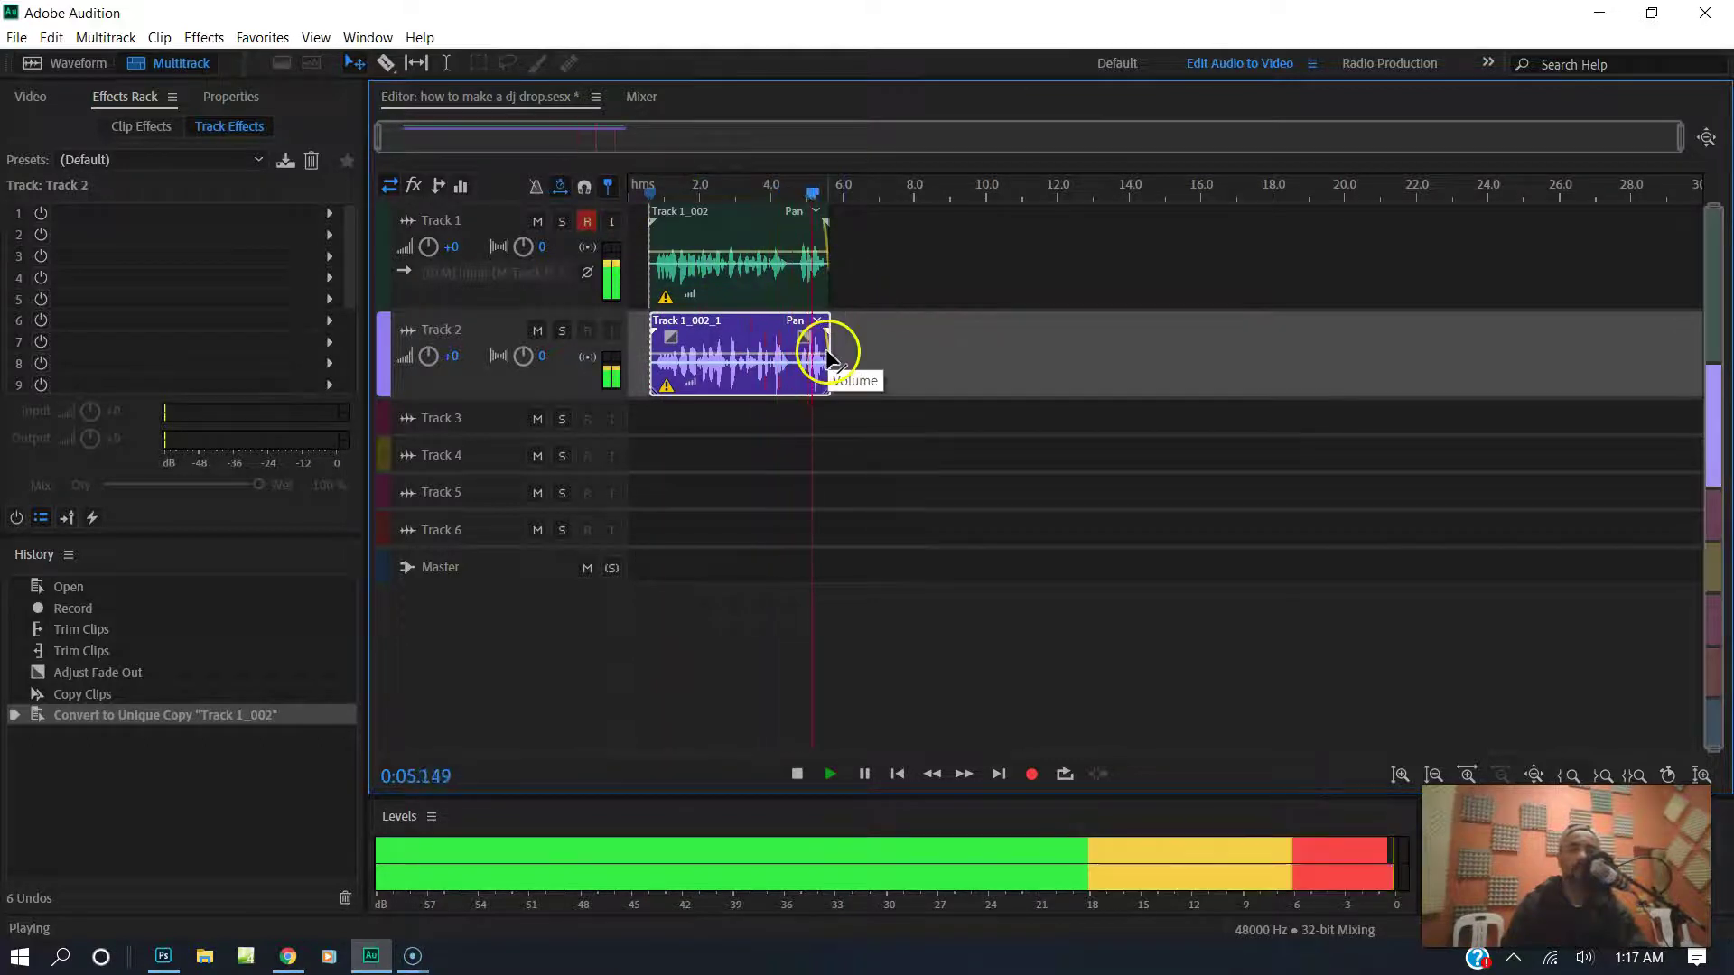
- Adjust the end of the Track 2 clip, nudge the clip slightly later than the Track 1 clip, and play the offset layers
drag(835, 345, 838, 346)
click(744, 352)
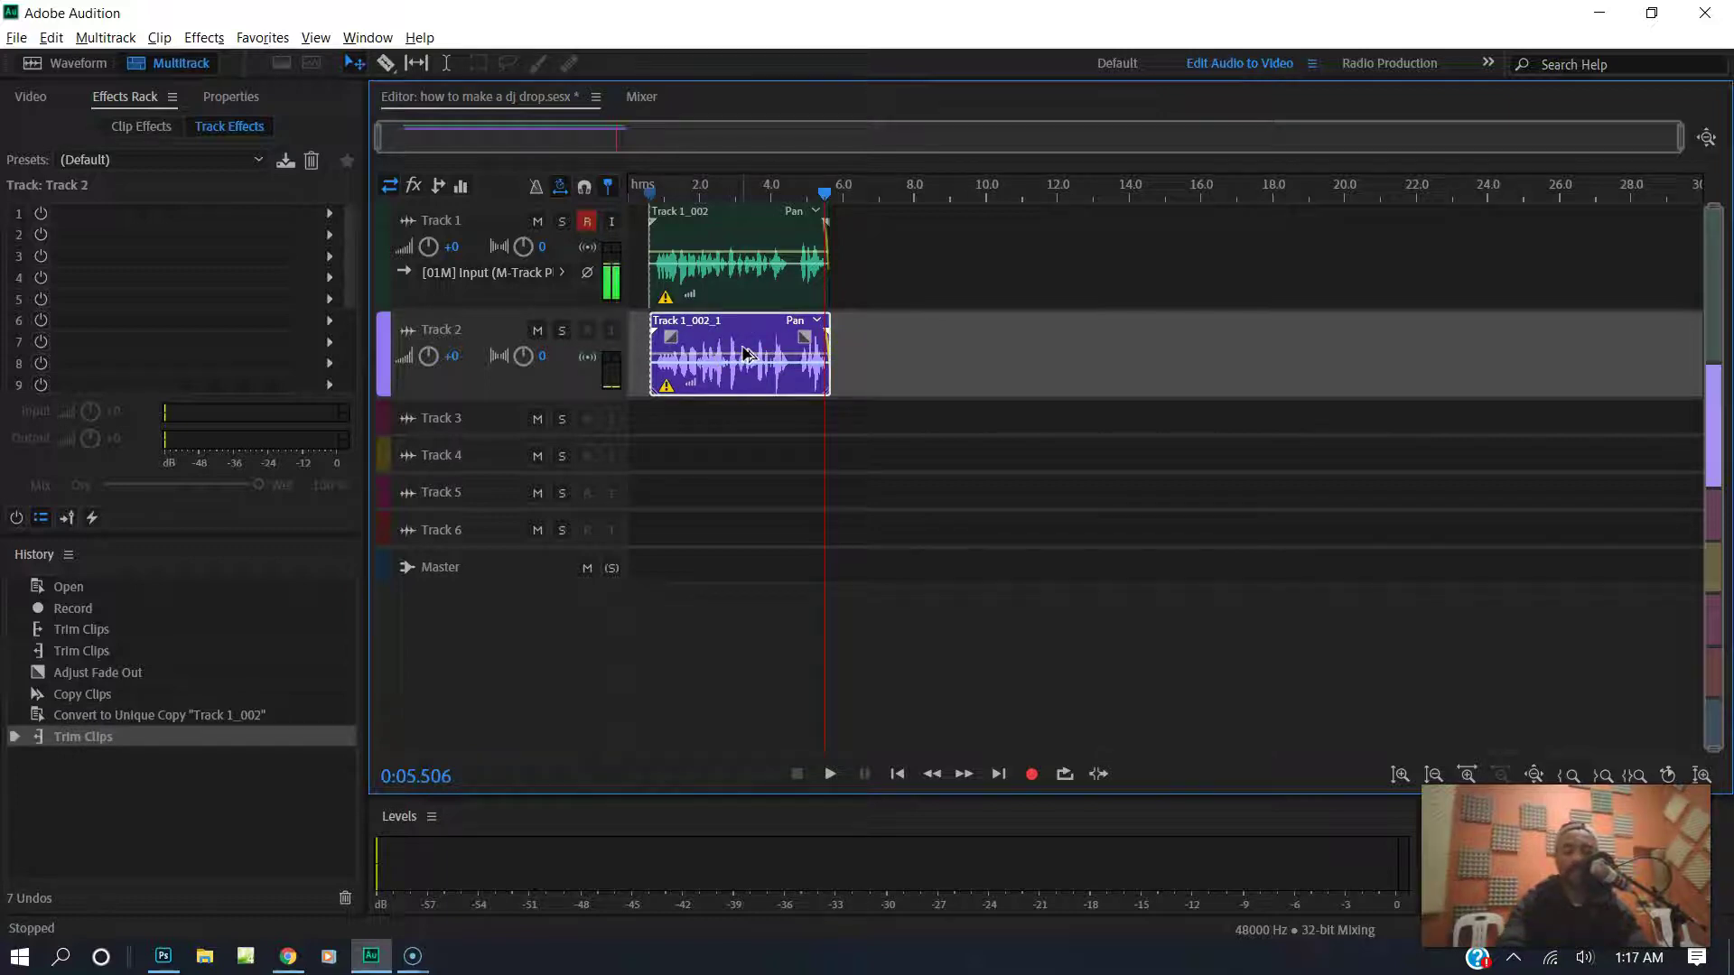
drag(744, 352, 746, 352)
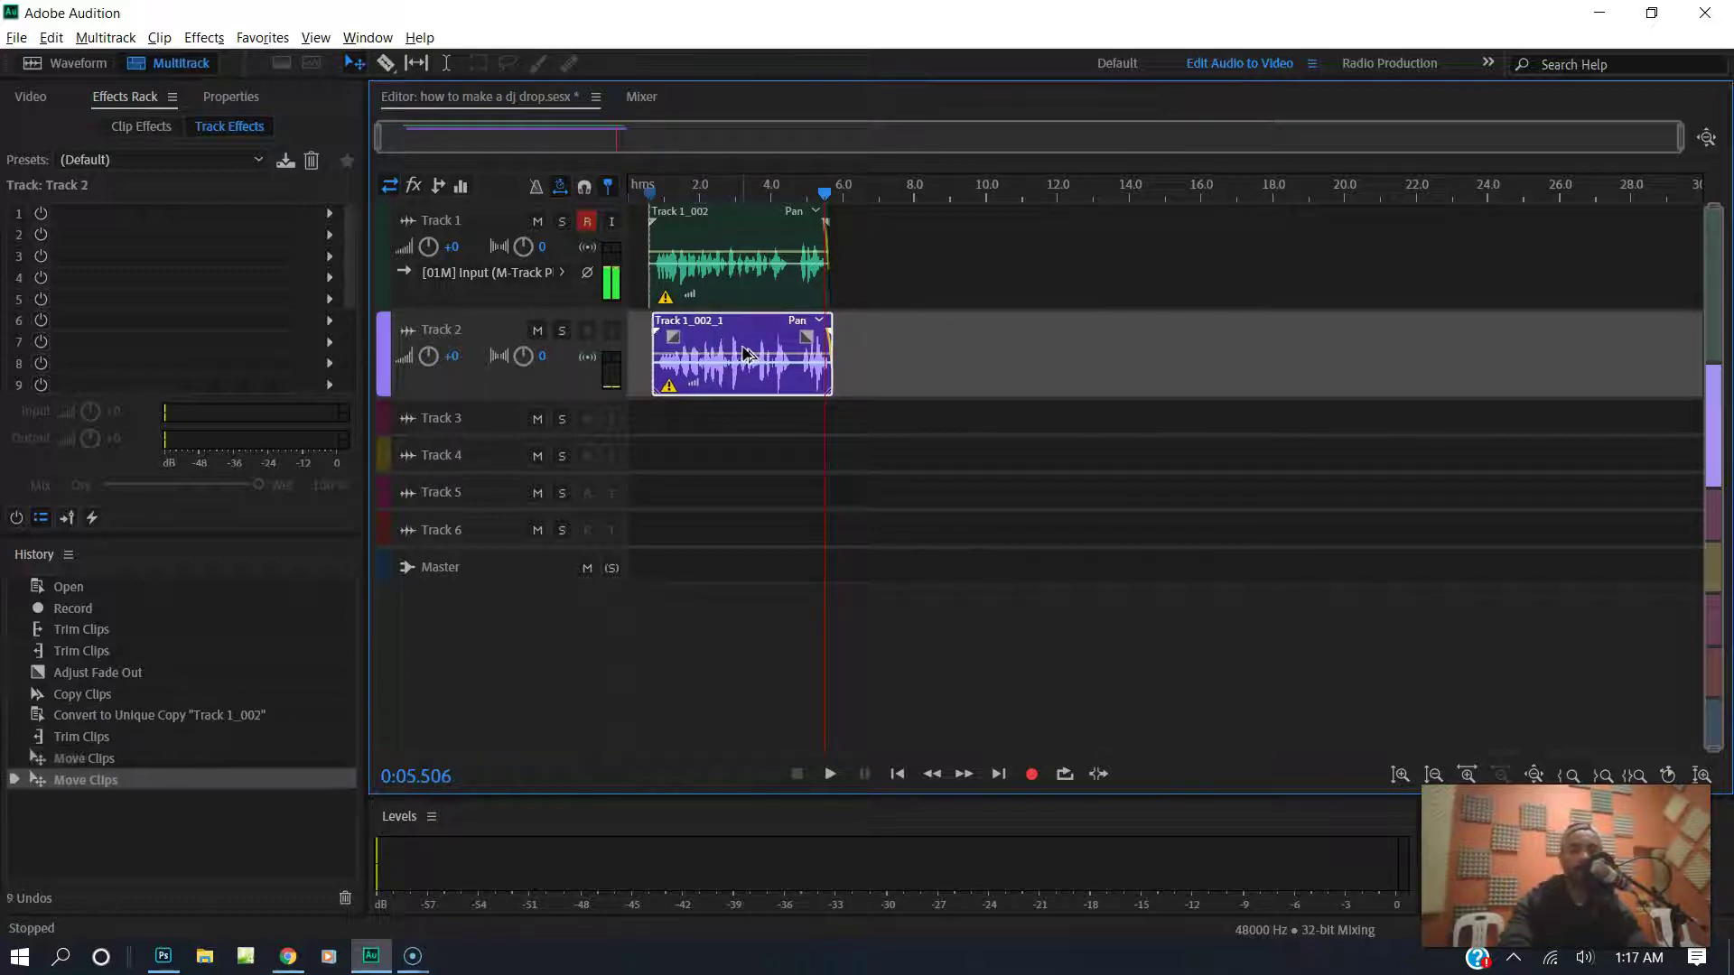
click(662, 195)
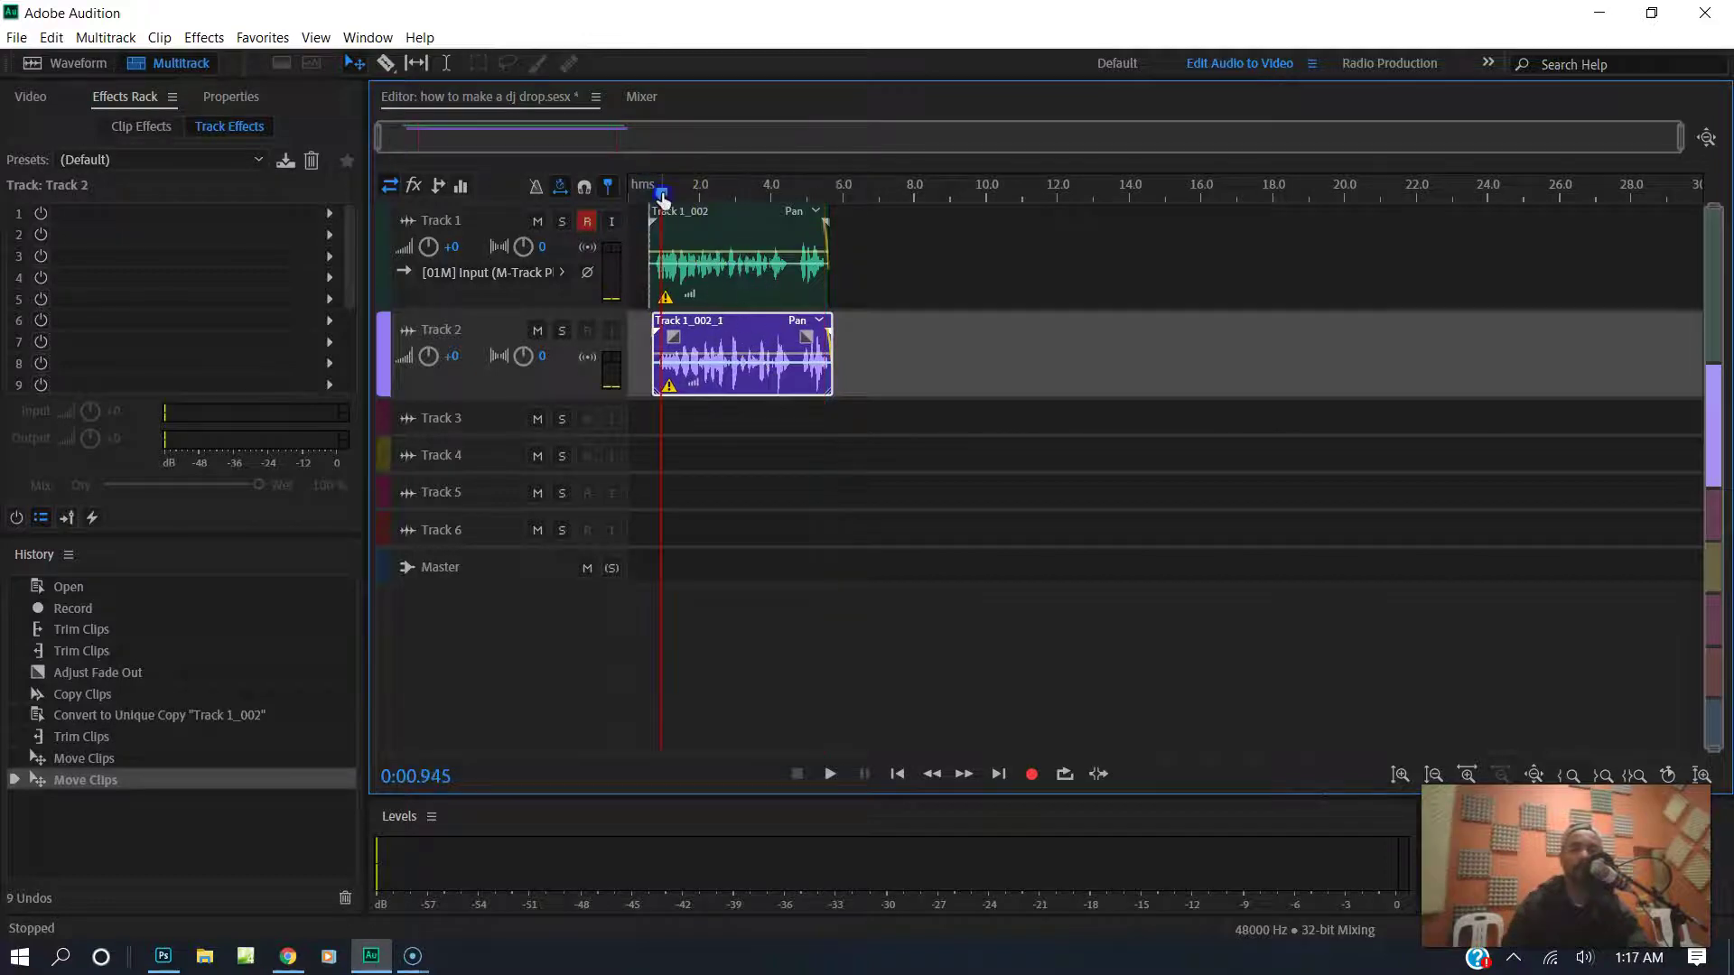
key(space)
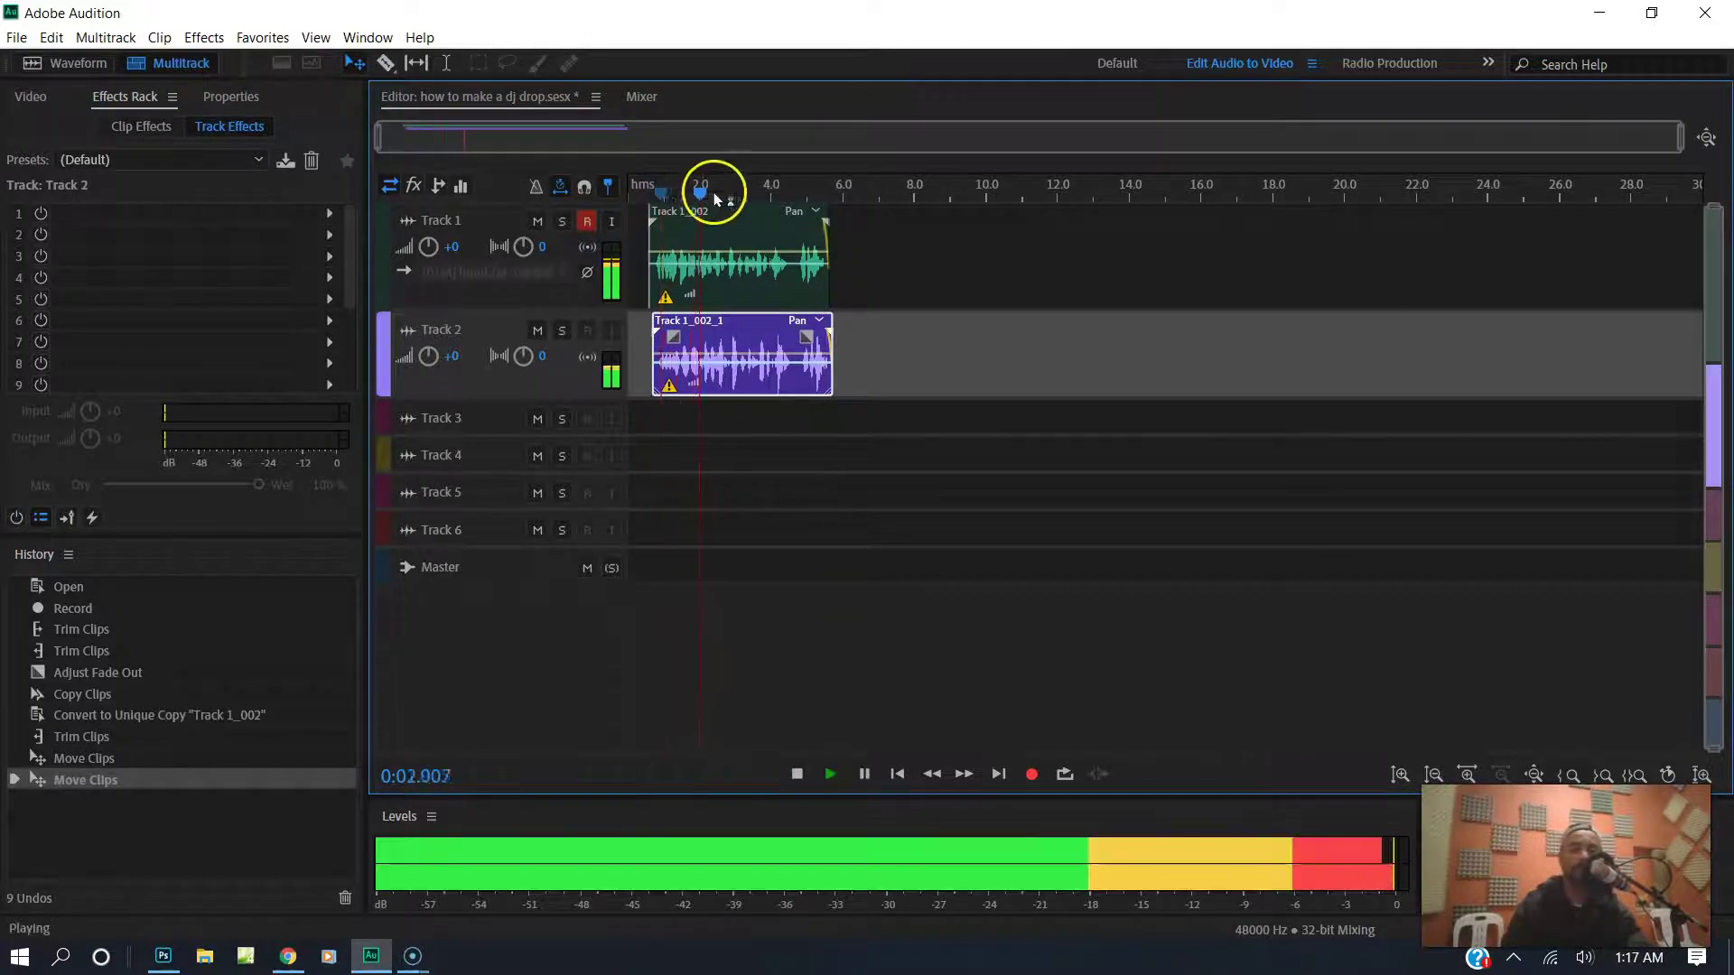
- Add short fade-ins to the clips on Track 1 and Track 2, and play the opening
drag(1681, 138, 1269, 138)
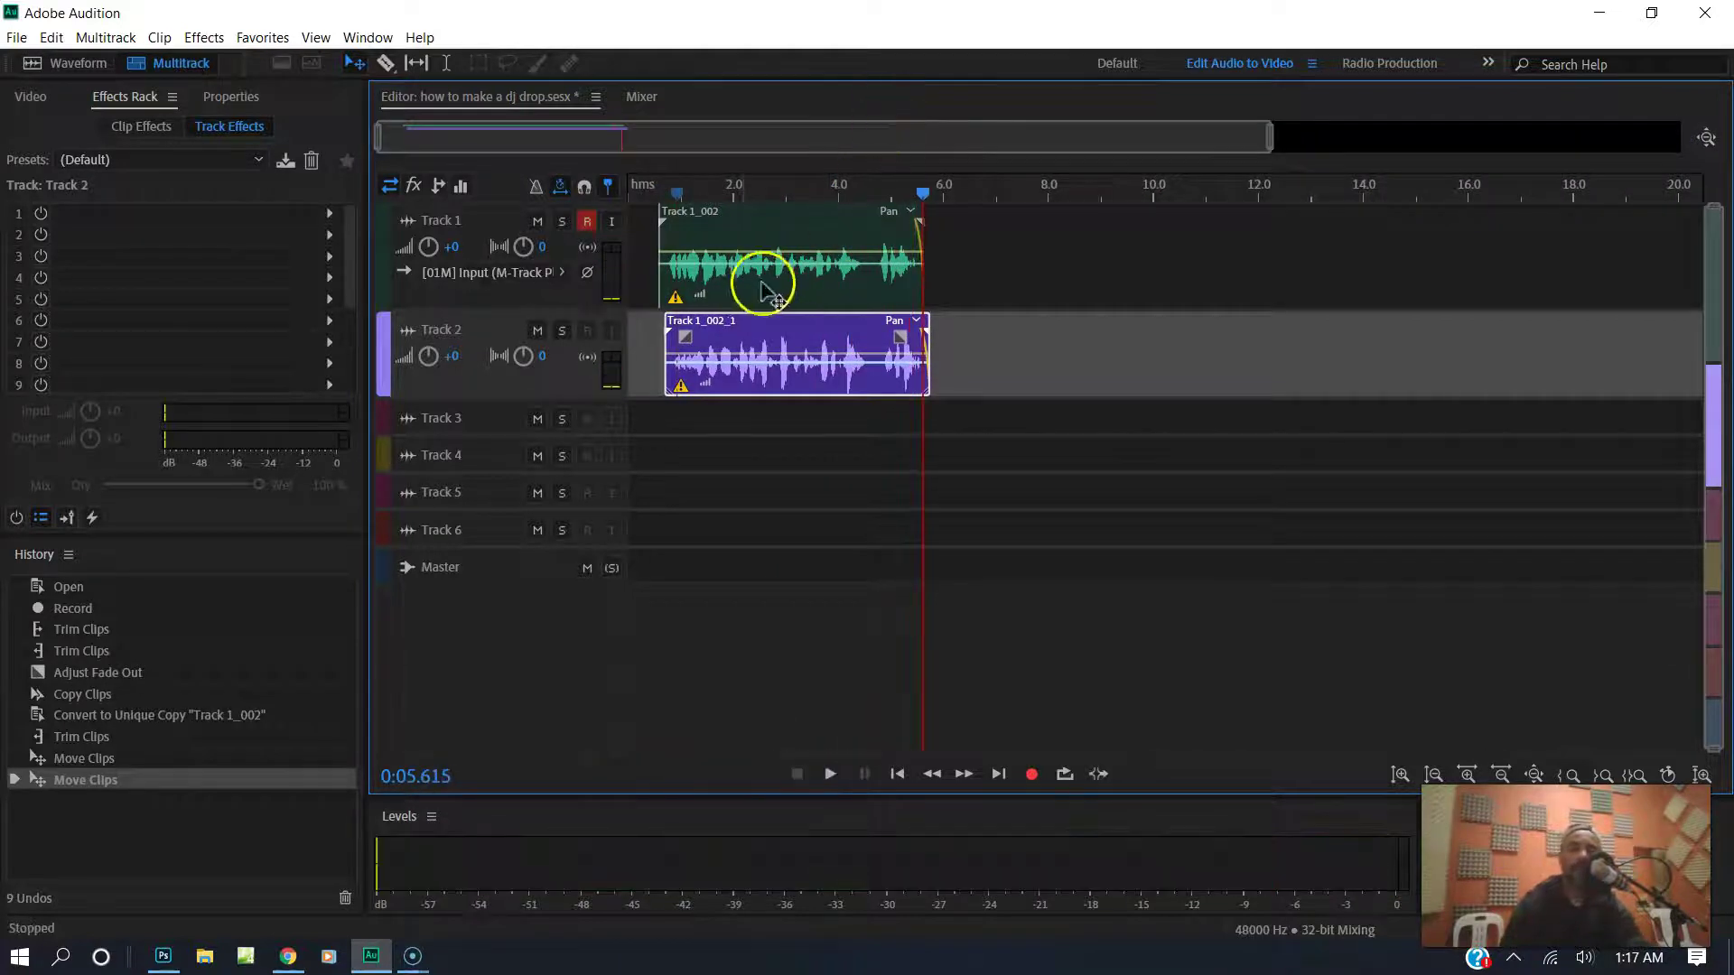
drag(664, 220, 695, 227)
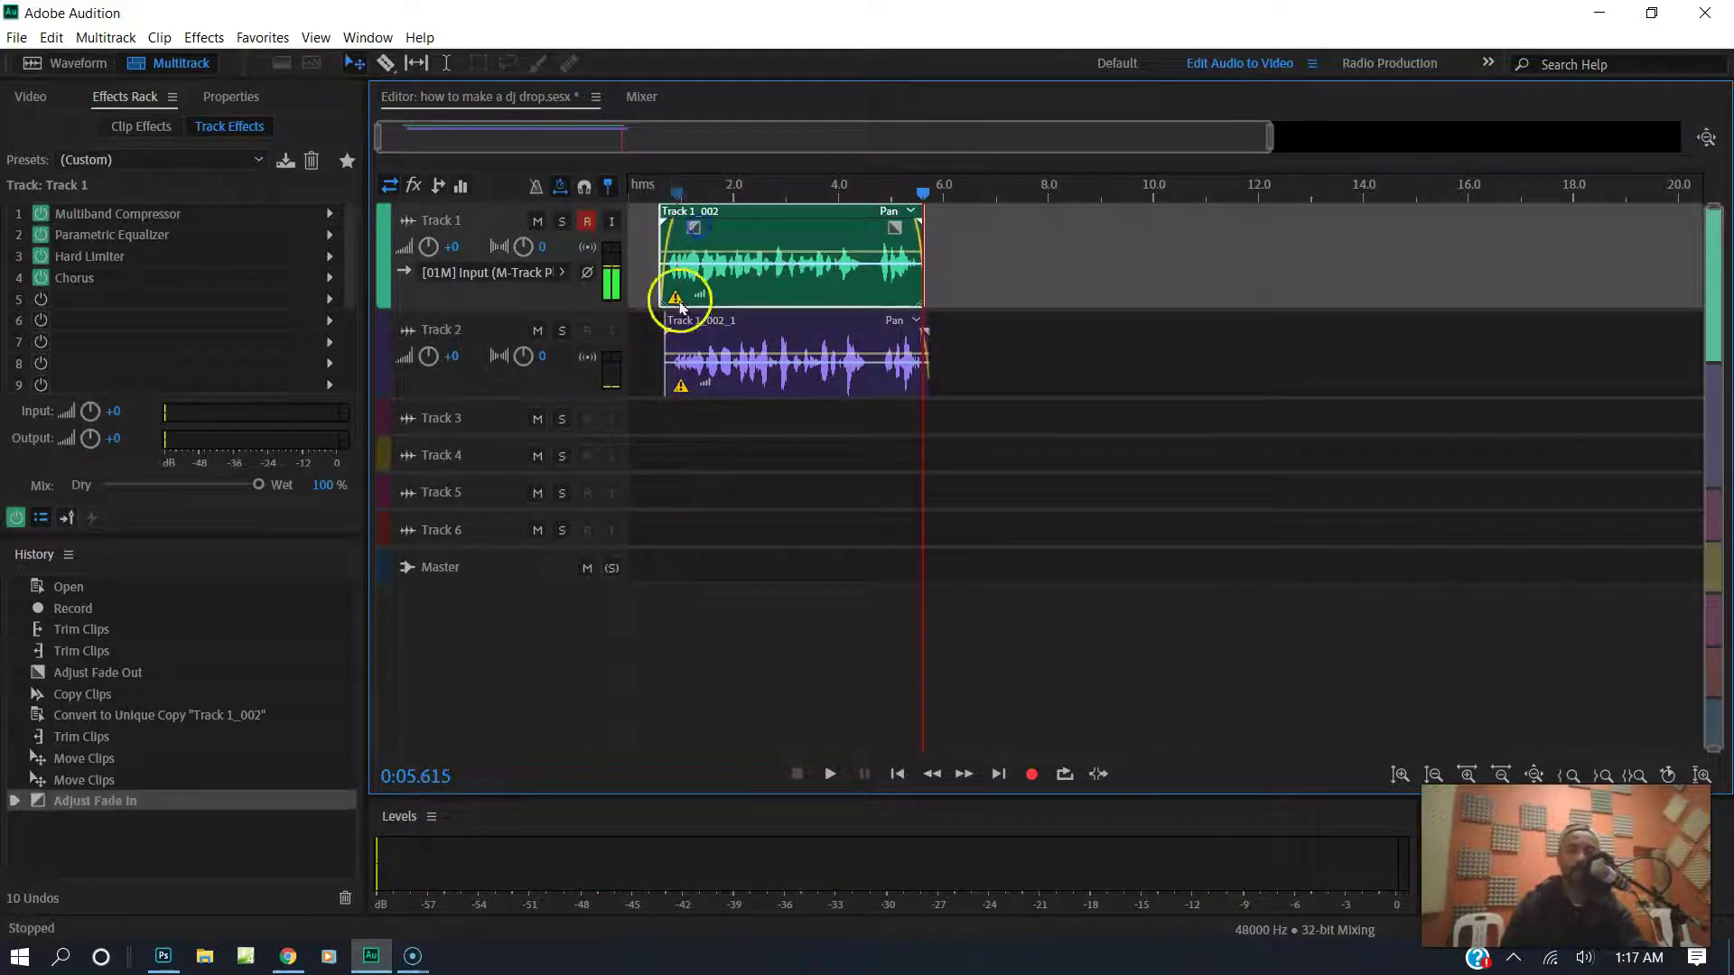
drag(668, 331, 698, 335)
click(650, 191)
key(space)
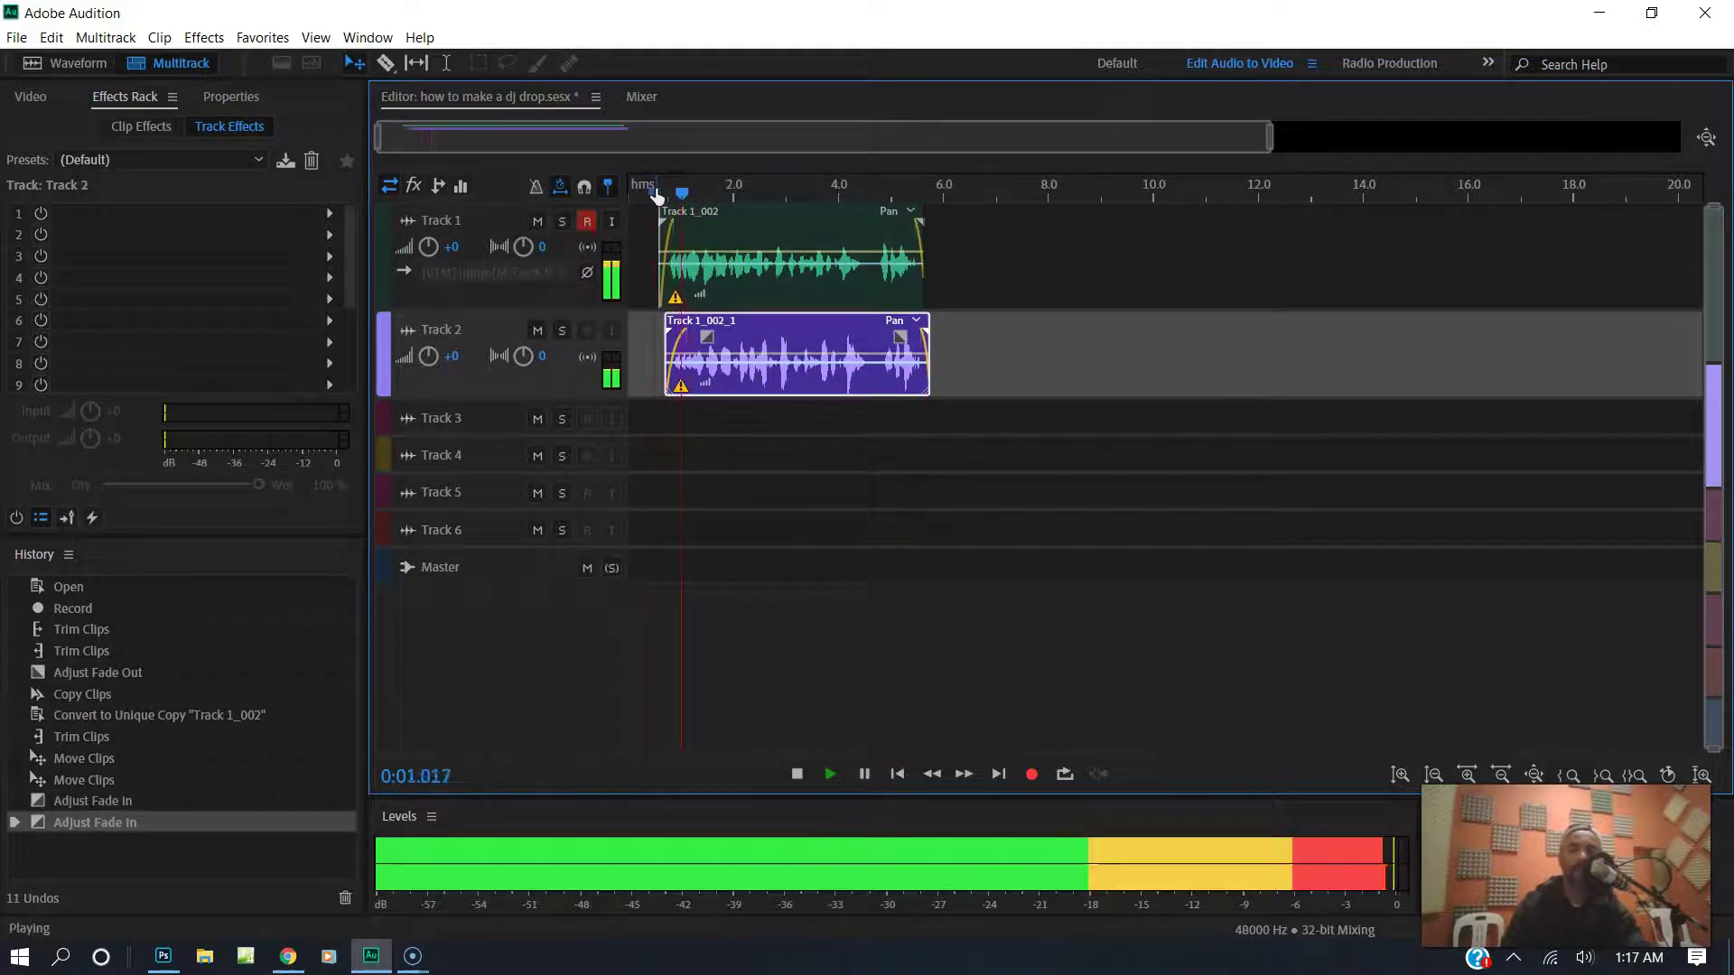
key(space)
- Trim the silent starts of the Track 1 clip to about 0.74 s and the Track 2 clip to about 0.83 s, adjusting both fade-ins
scroll(706, 197, up, 5)
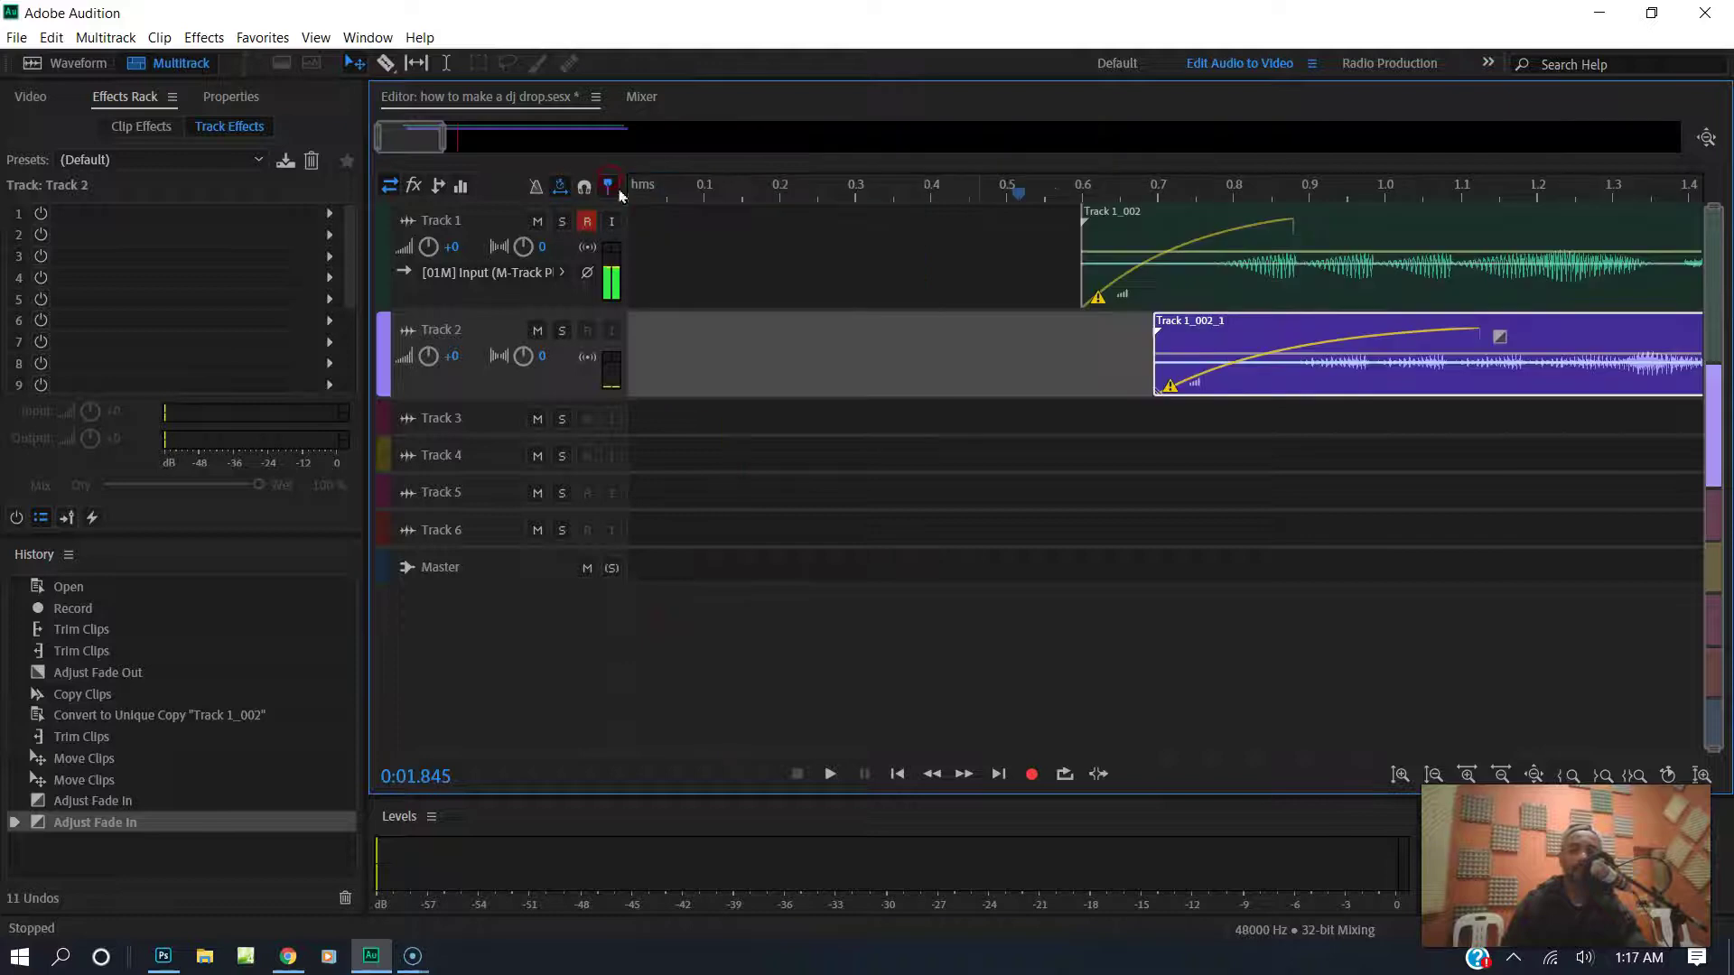
drag(1080, 233, 1192, 233)
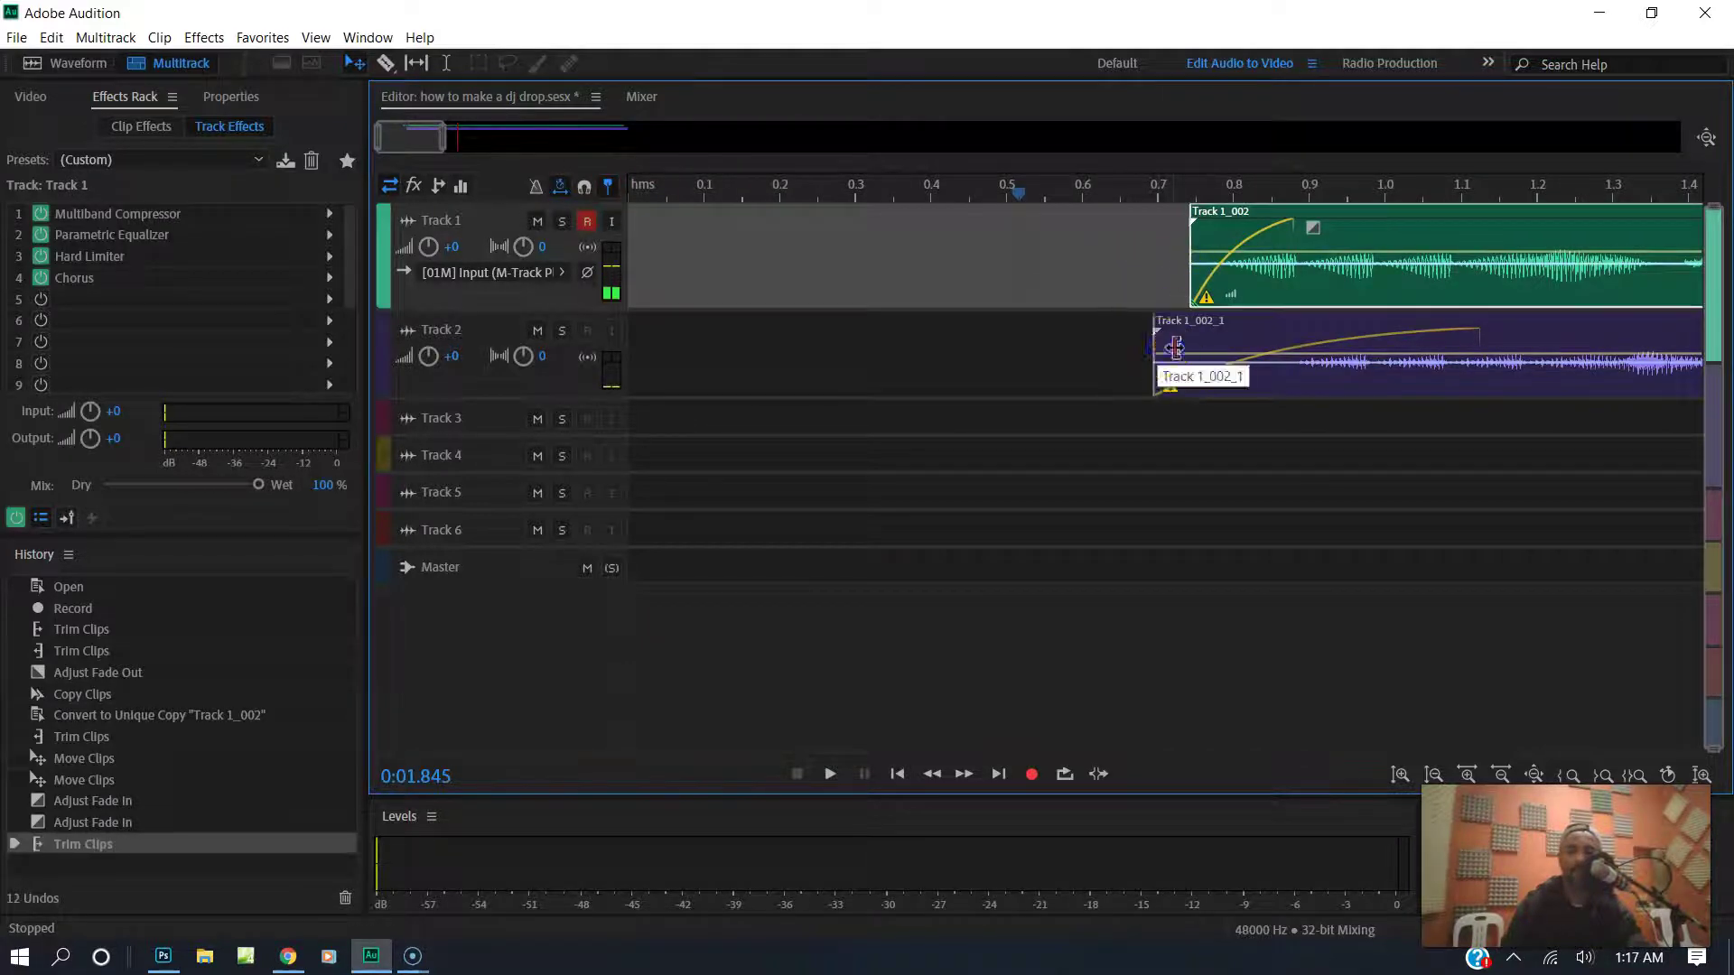
drag(1159, 352, 1260, 352)
drag(1505, 332, 1437, 335)
drag(1310, 240, 1297, 226)
- Trim the ends of the Track 1 clip to about 5.44 s and the Track 2 clip to about 5.62 s, adjusting both fade-outs
drag(474, 152, 955, 184)
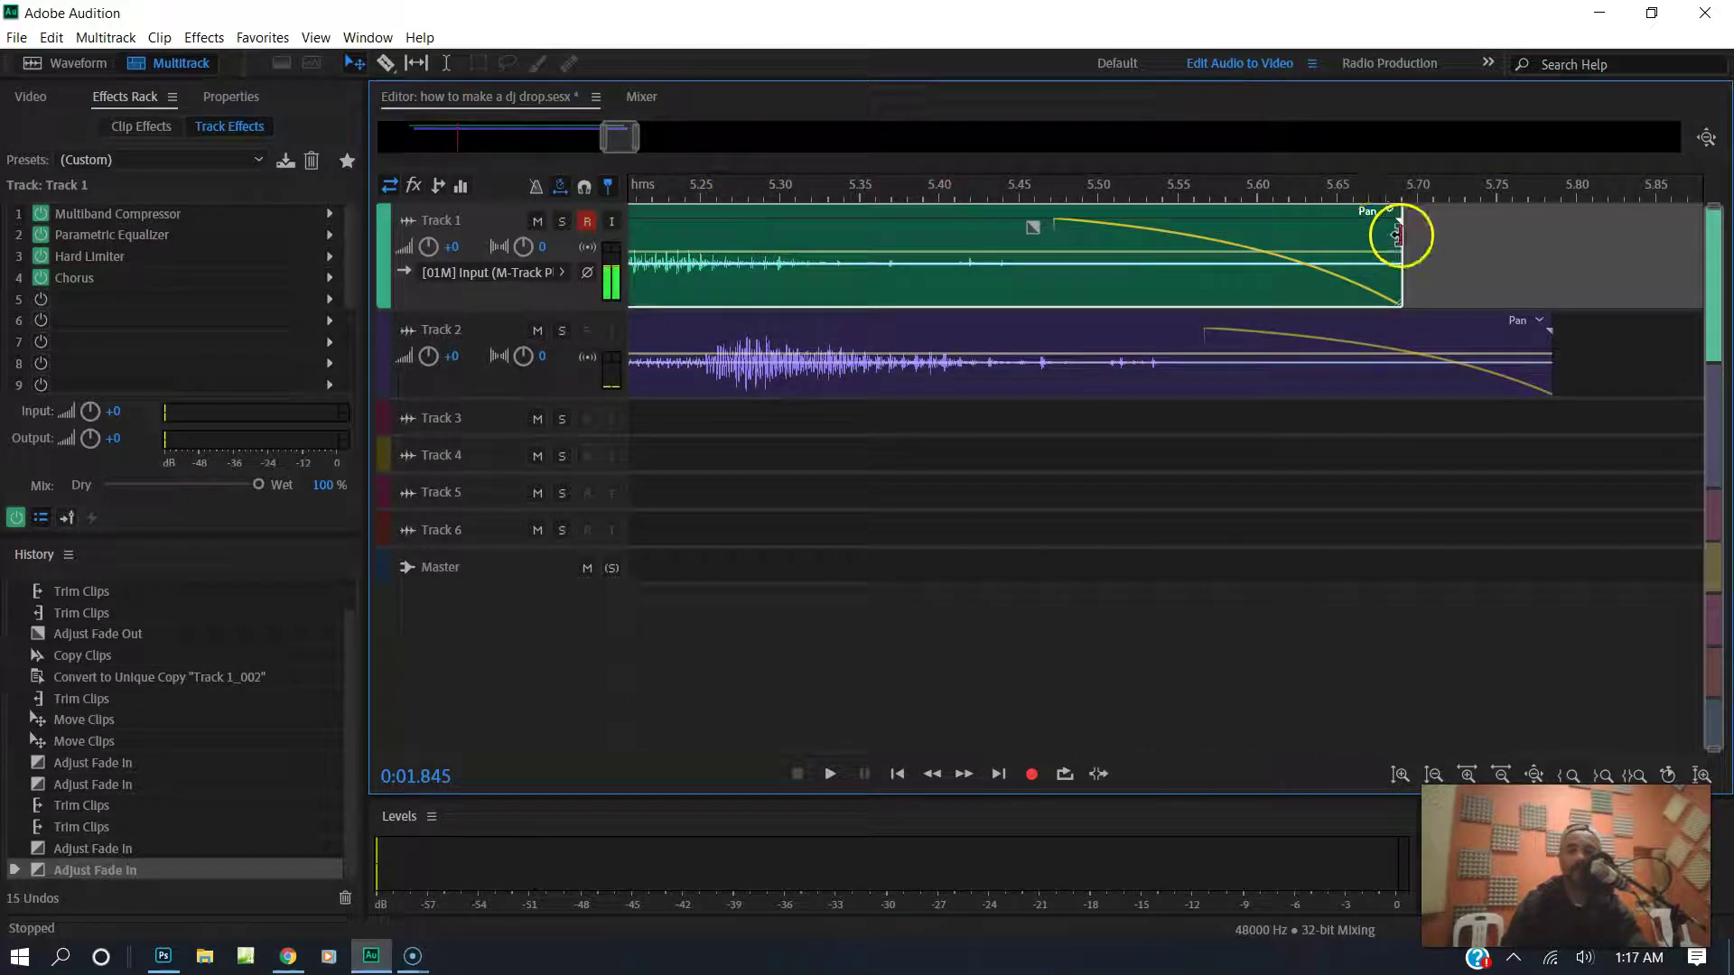
drag(1397, 235, 828, 224)
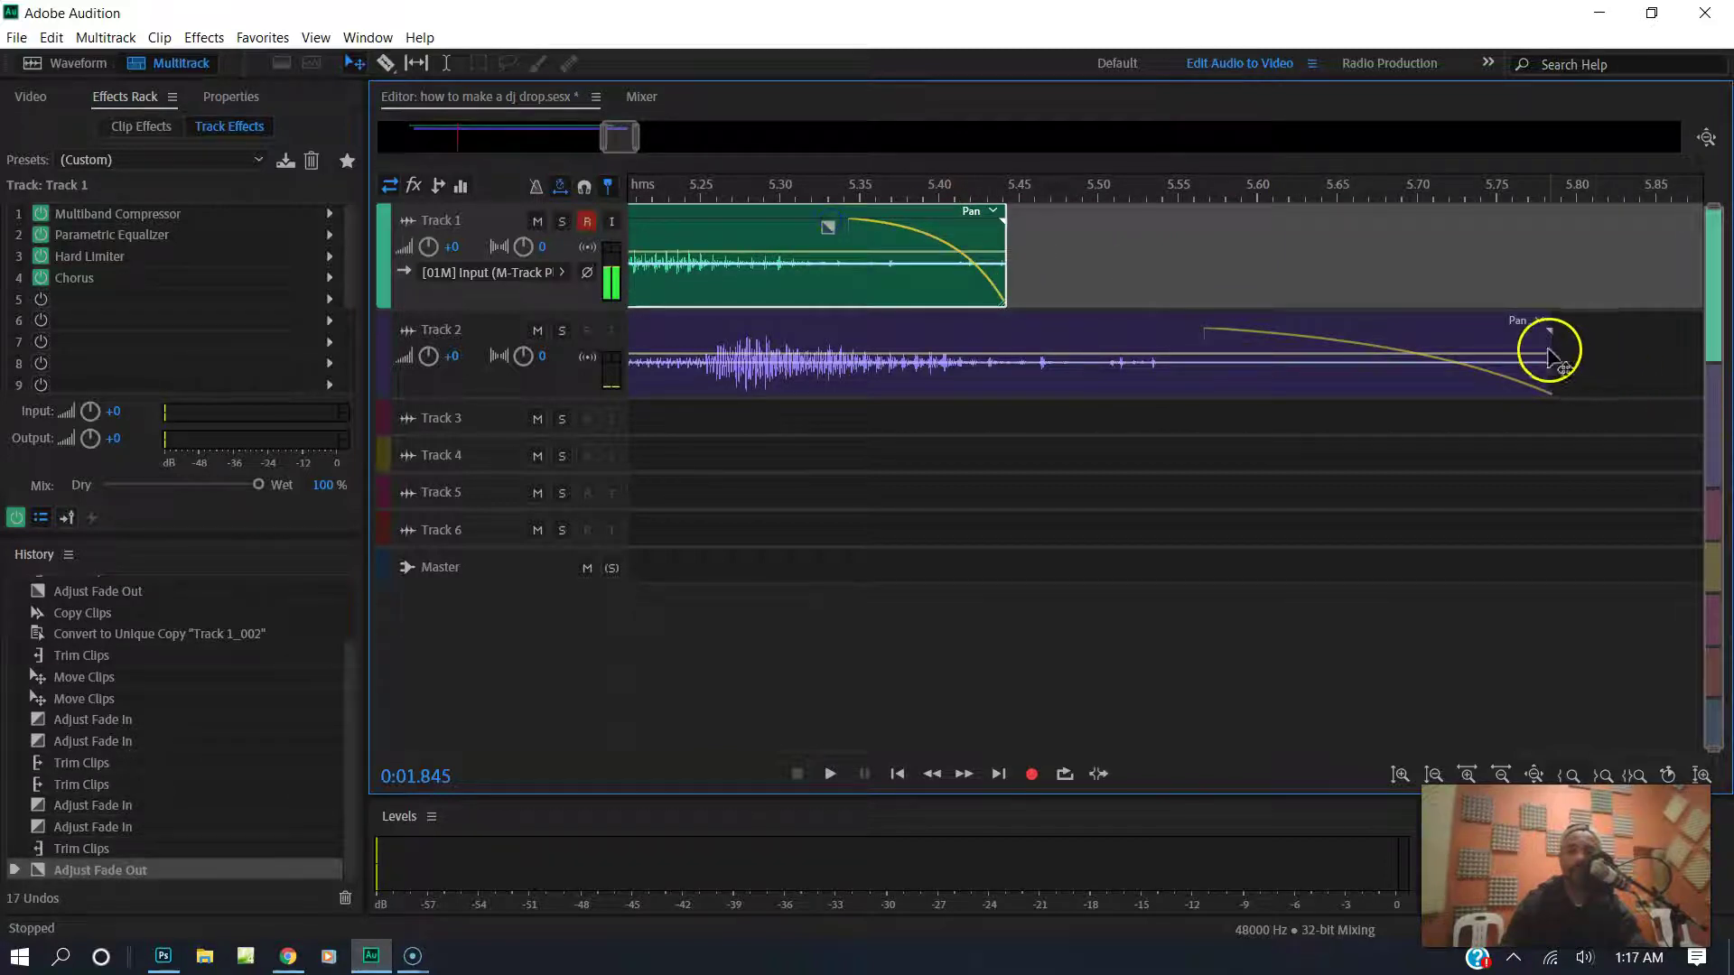
drag(1553, 354, 1294, 355)
drag(1290, 325, 1110, 333)
- Play the trimmed two-track drop from just before the clips start
drag(605, 138, 142, 161)
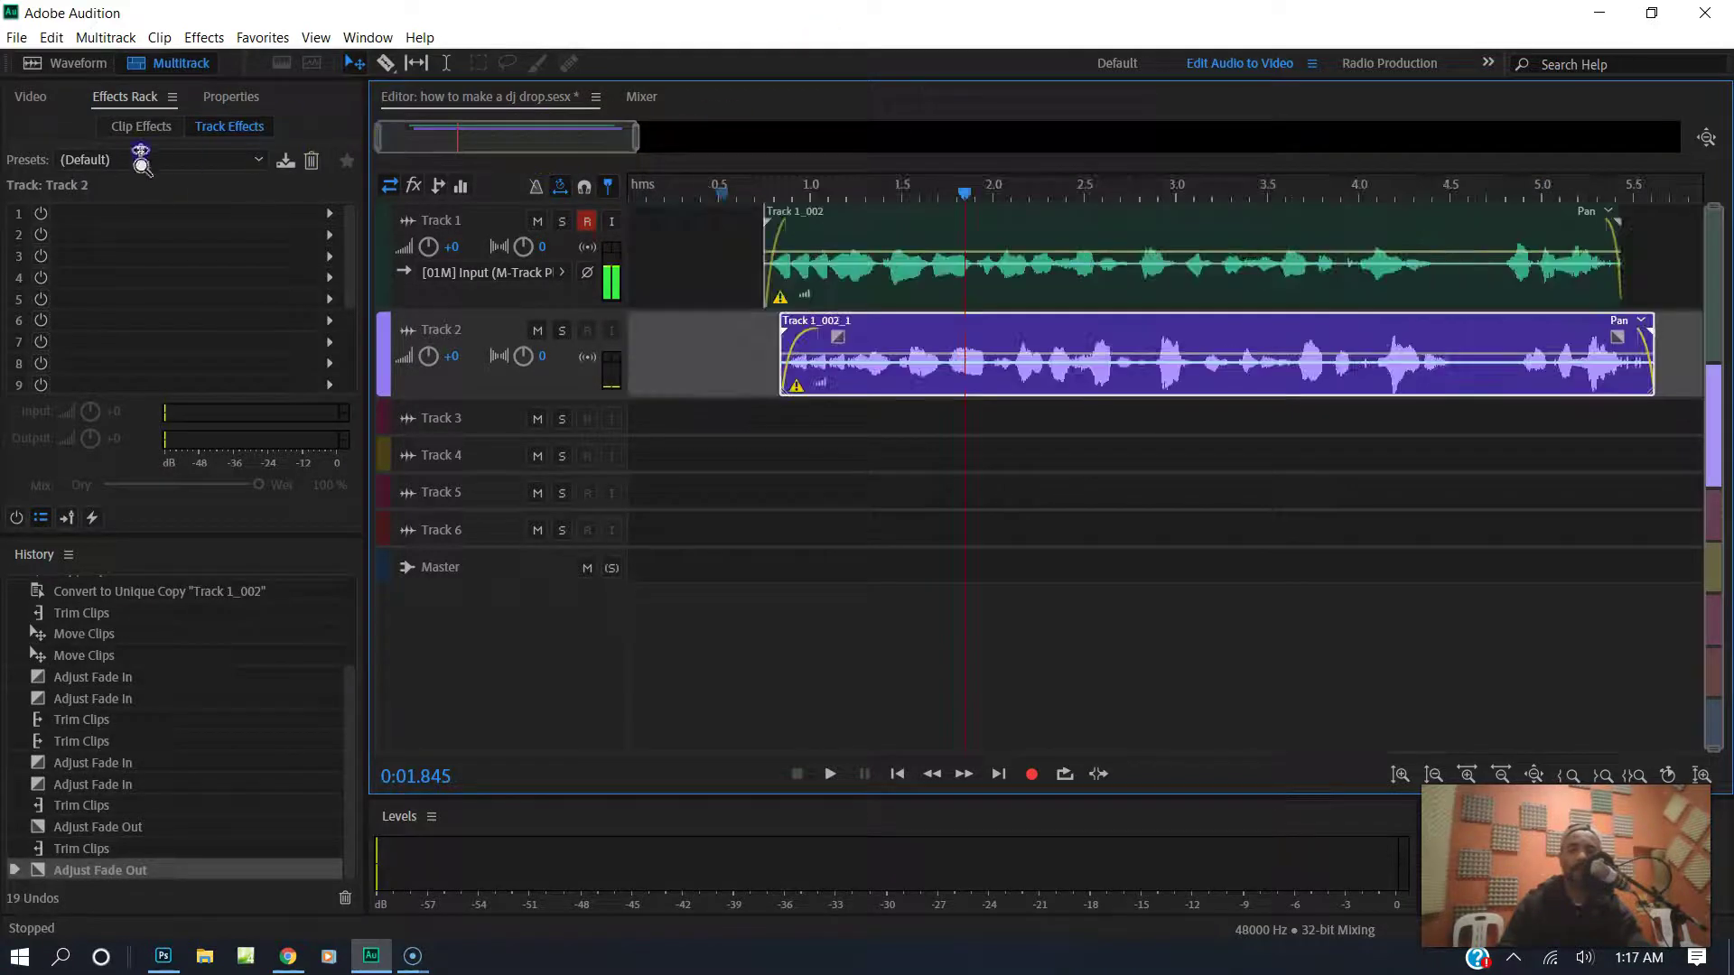
key(space)
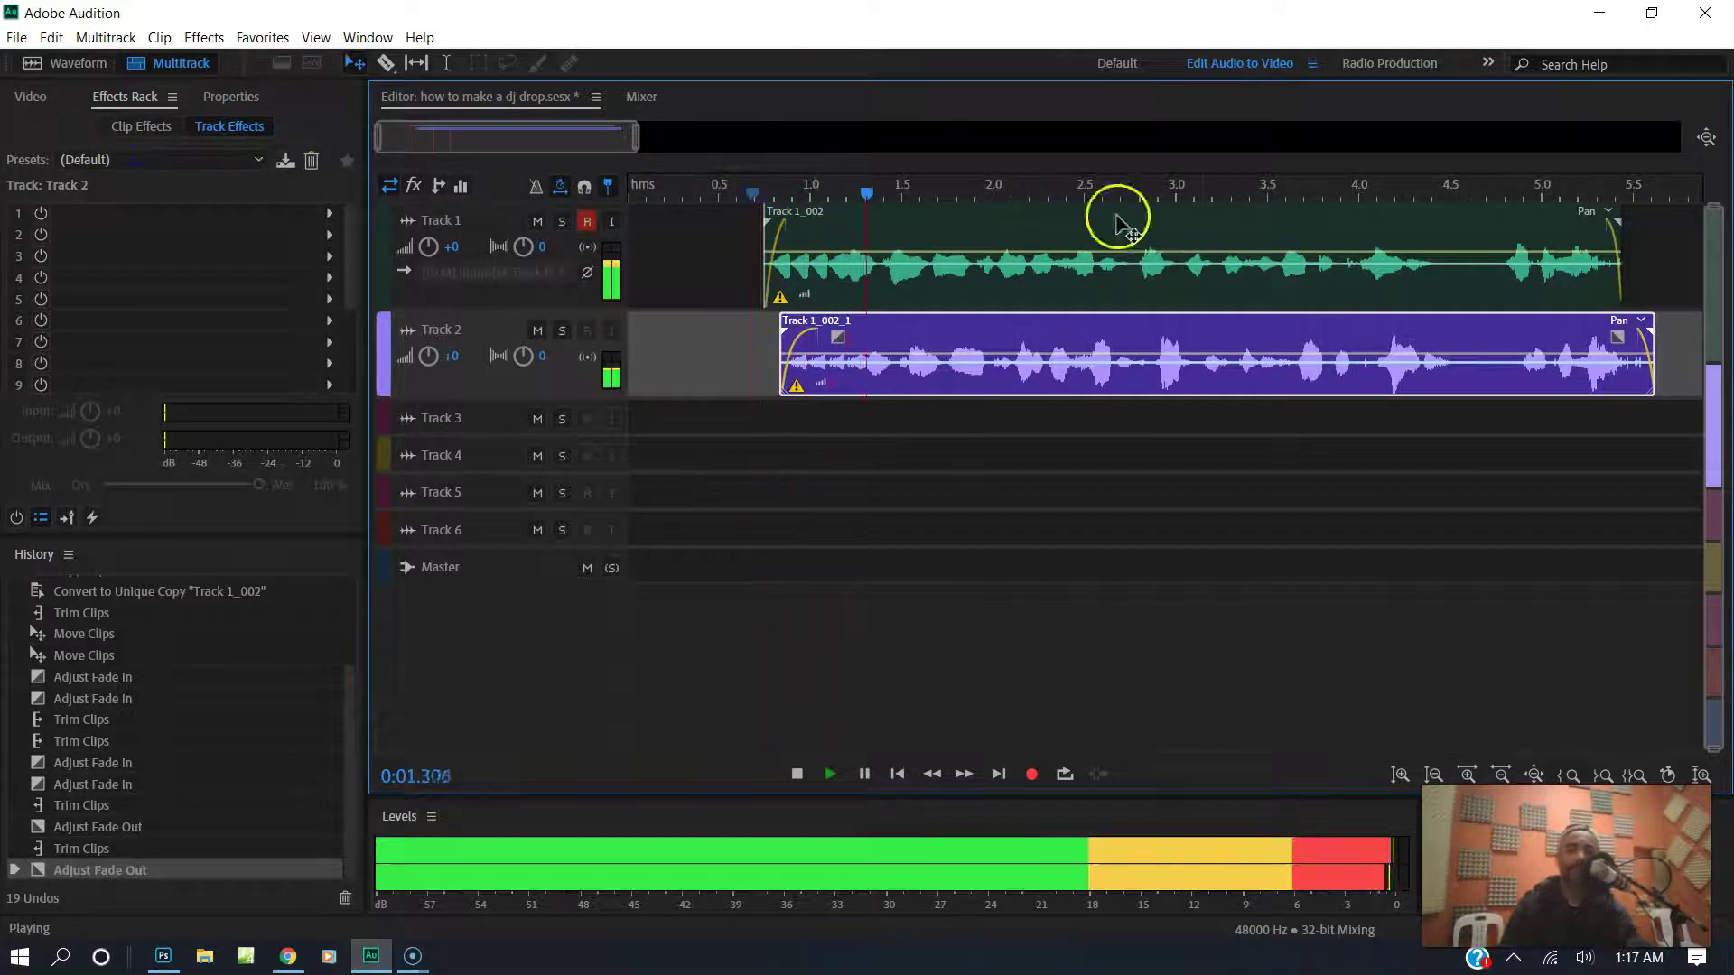
drag(634, 140, 766, 143)
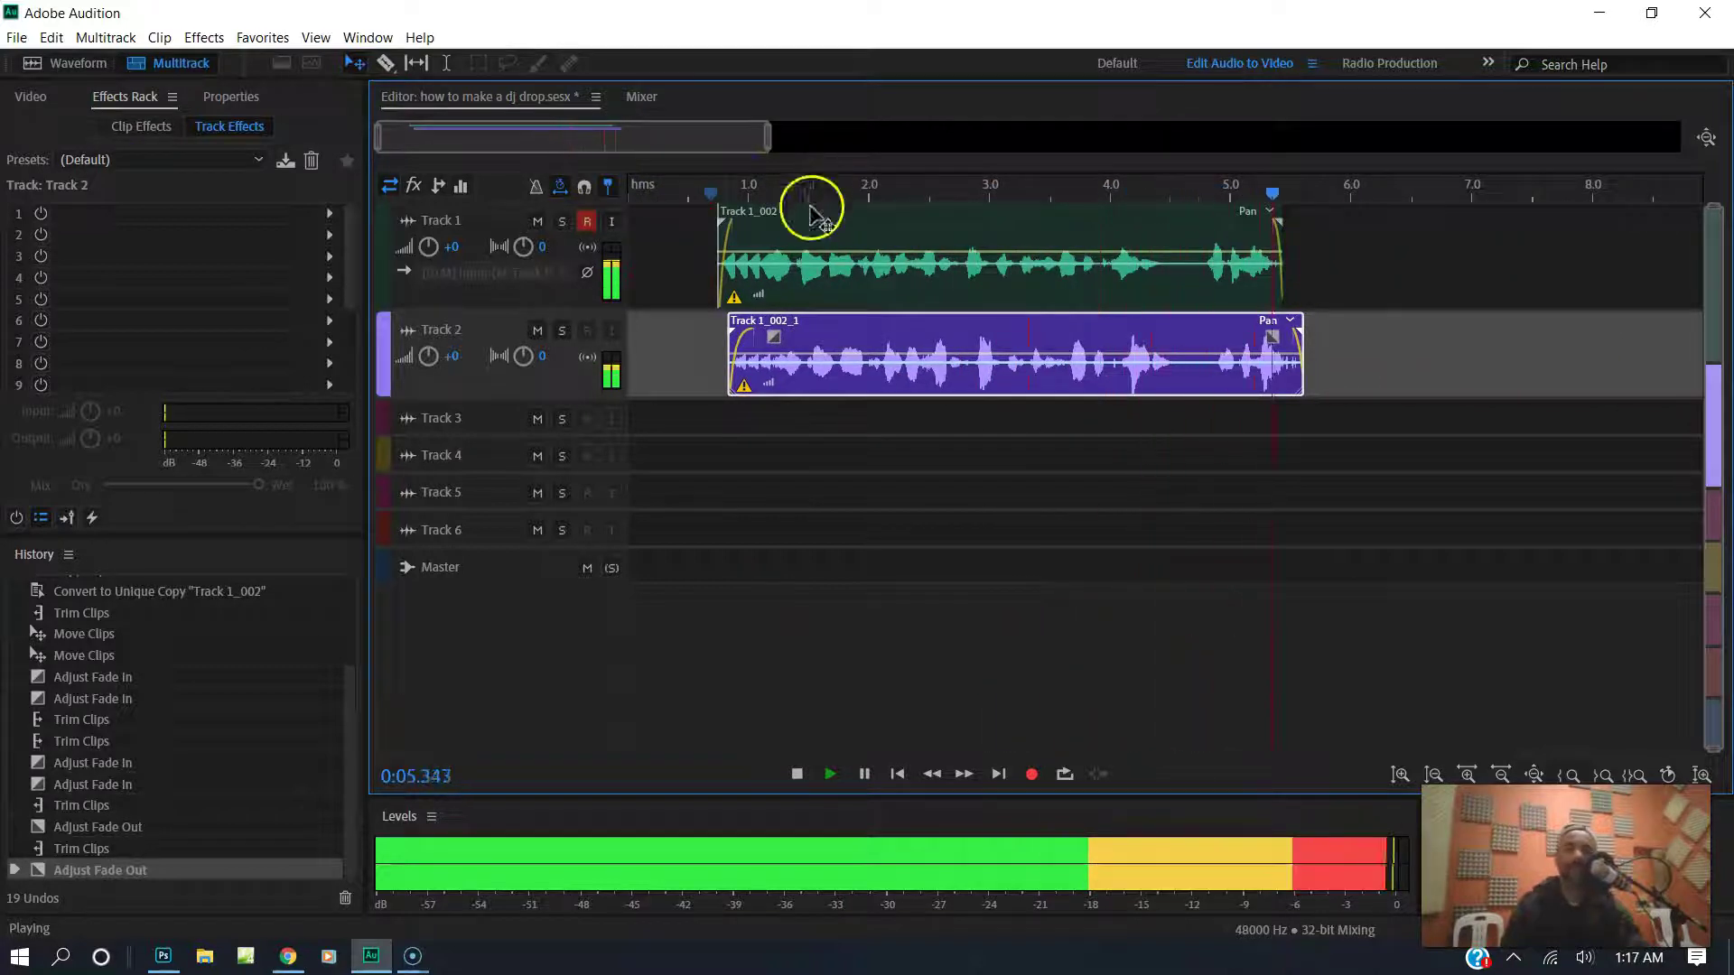
- Switch to File Explorer and open the scratches folder inside the radio sounds folder on OneDrive
click(244, 948)
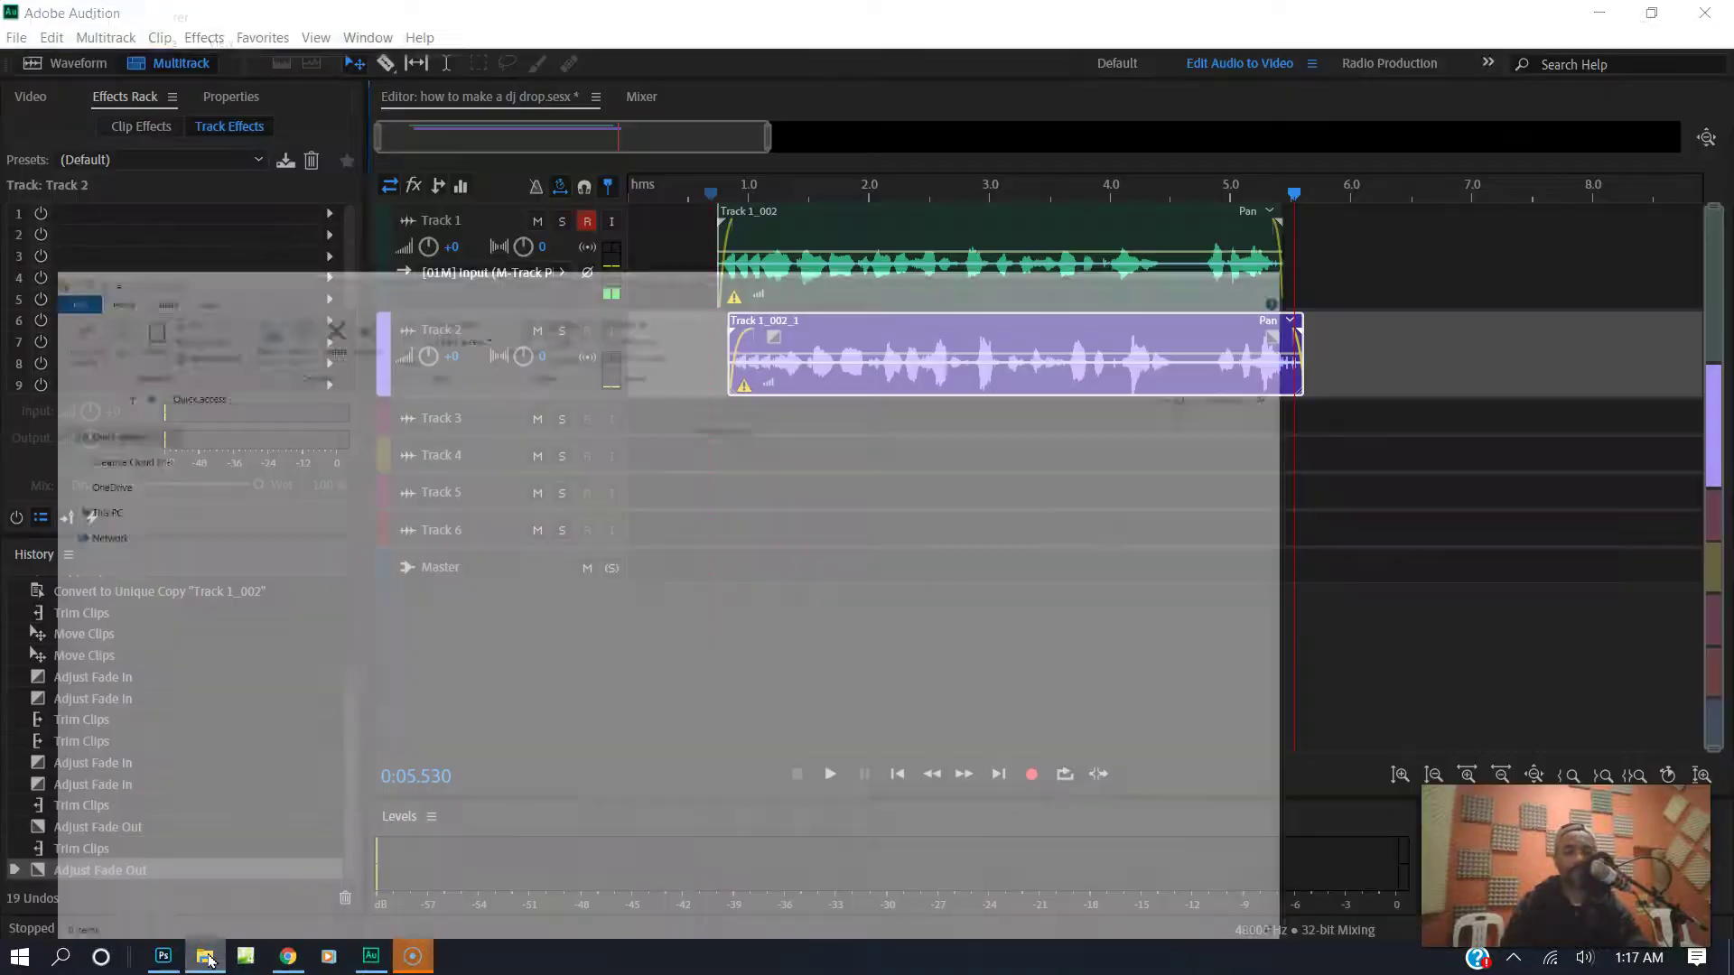
click(206, 957)
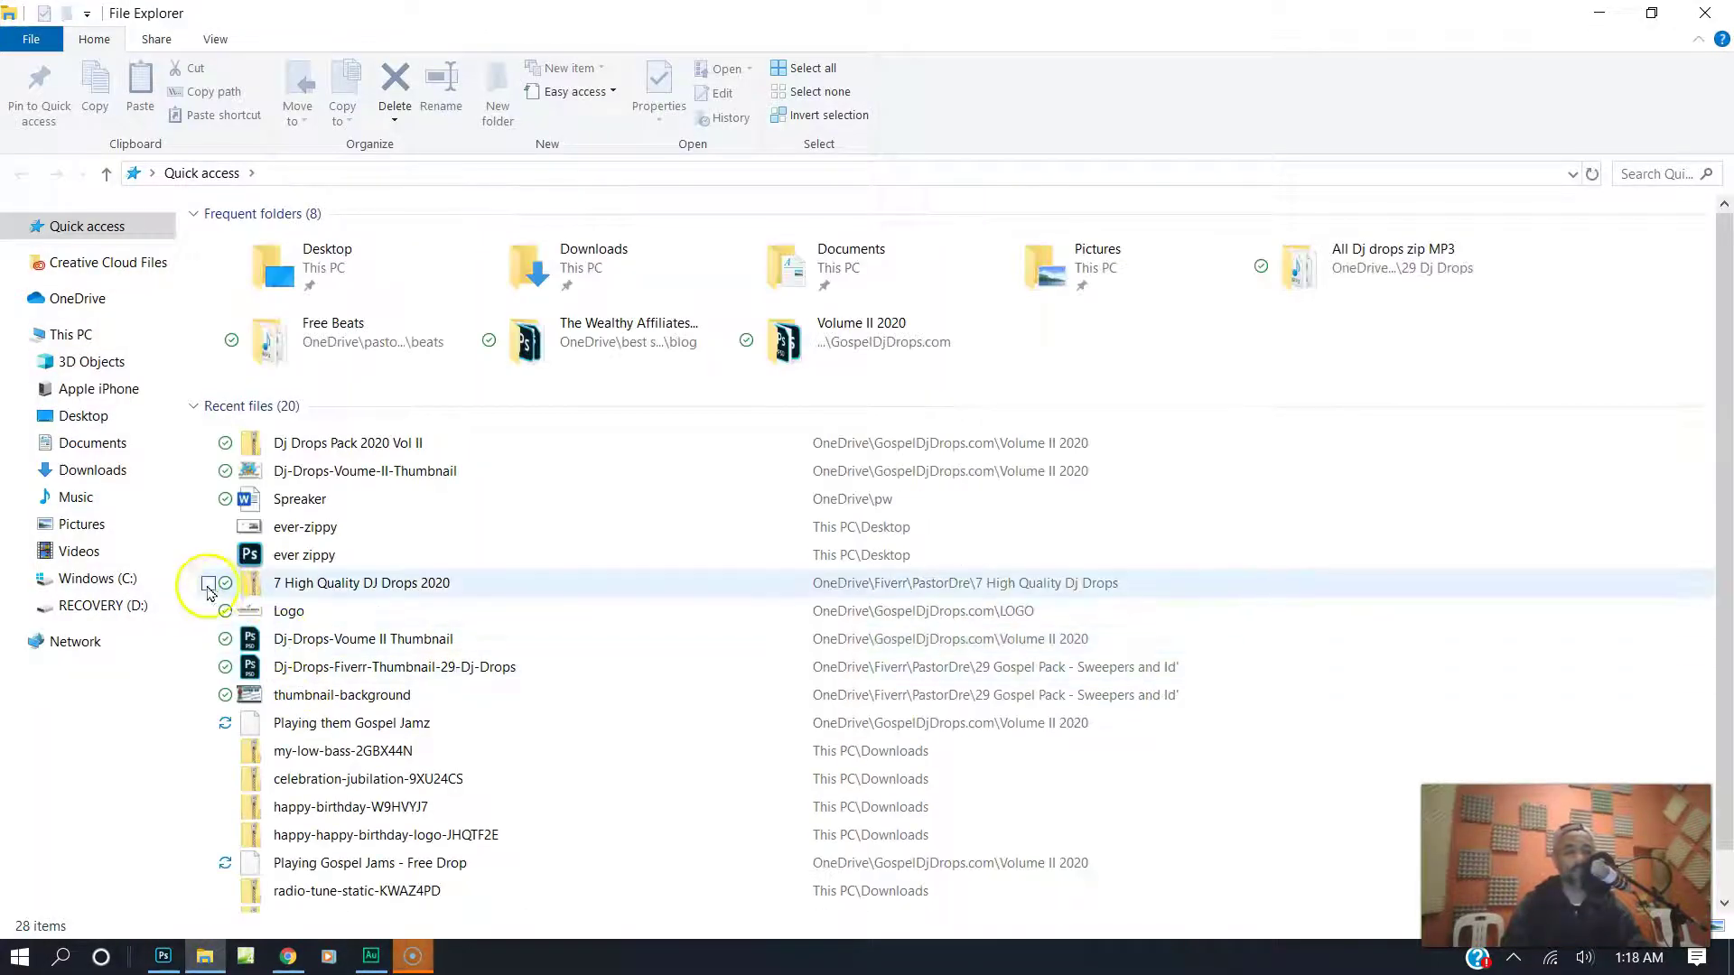
click(81, 300)
scroll(387, 678, down, 8)
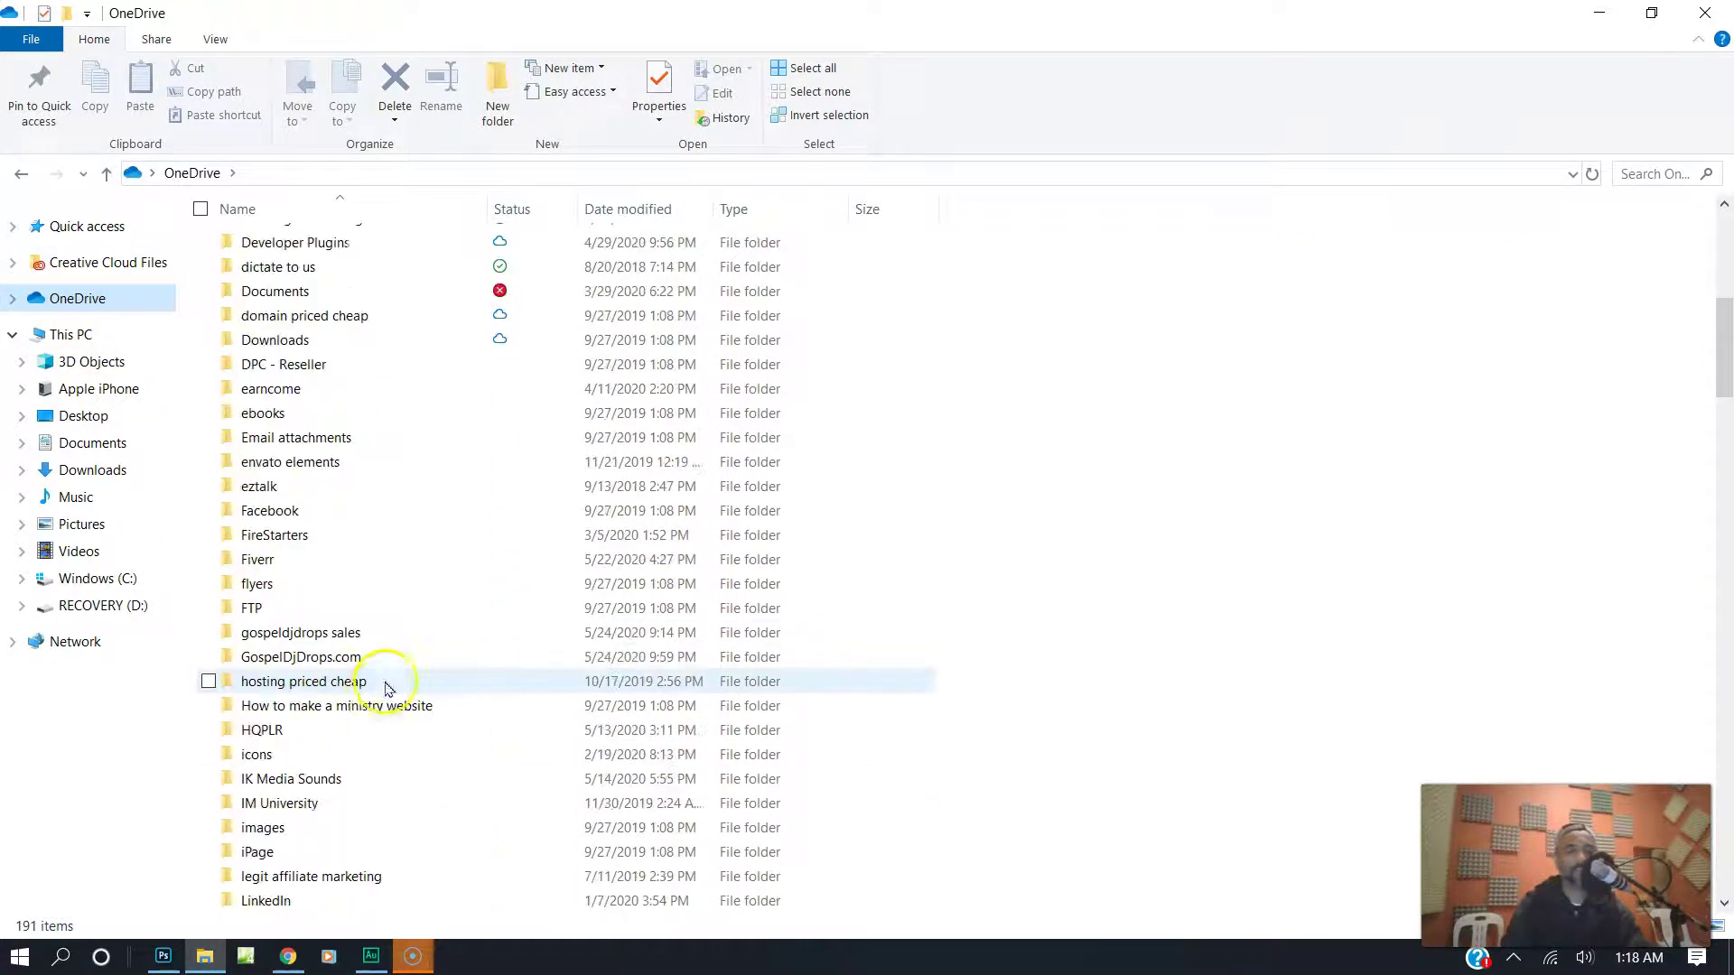
scroll(326, 689, down, 8)
scroll(327, 689, down, 7)
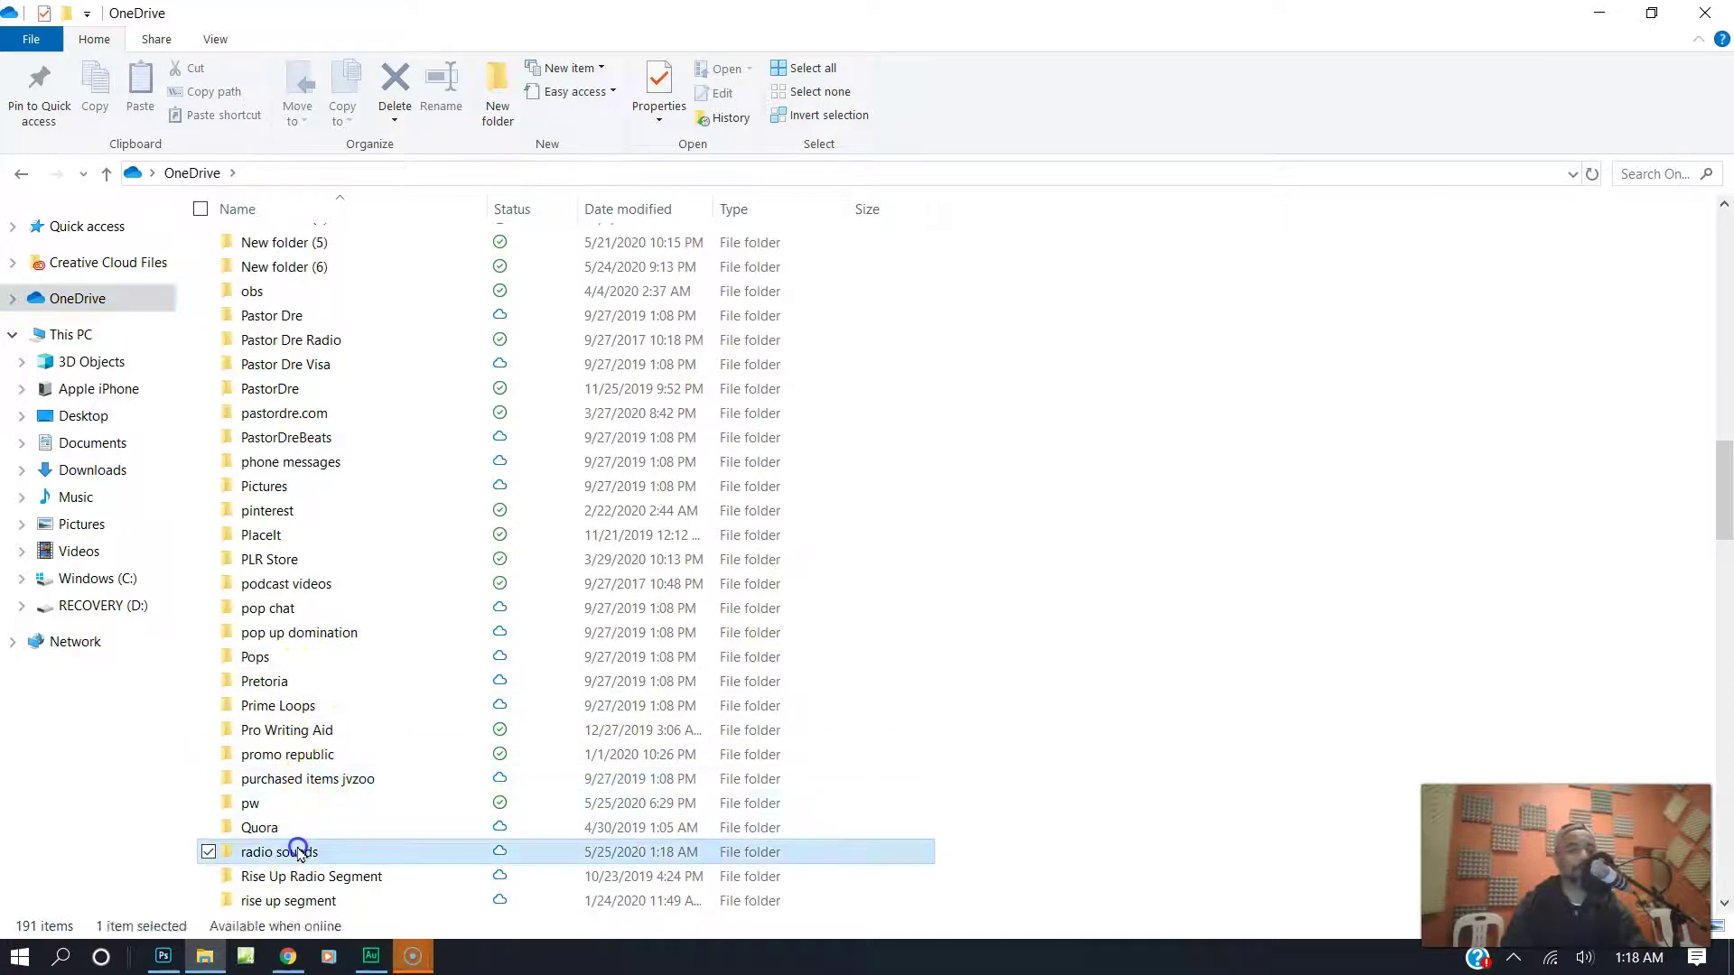
double_click(298, 851)
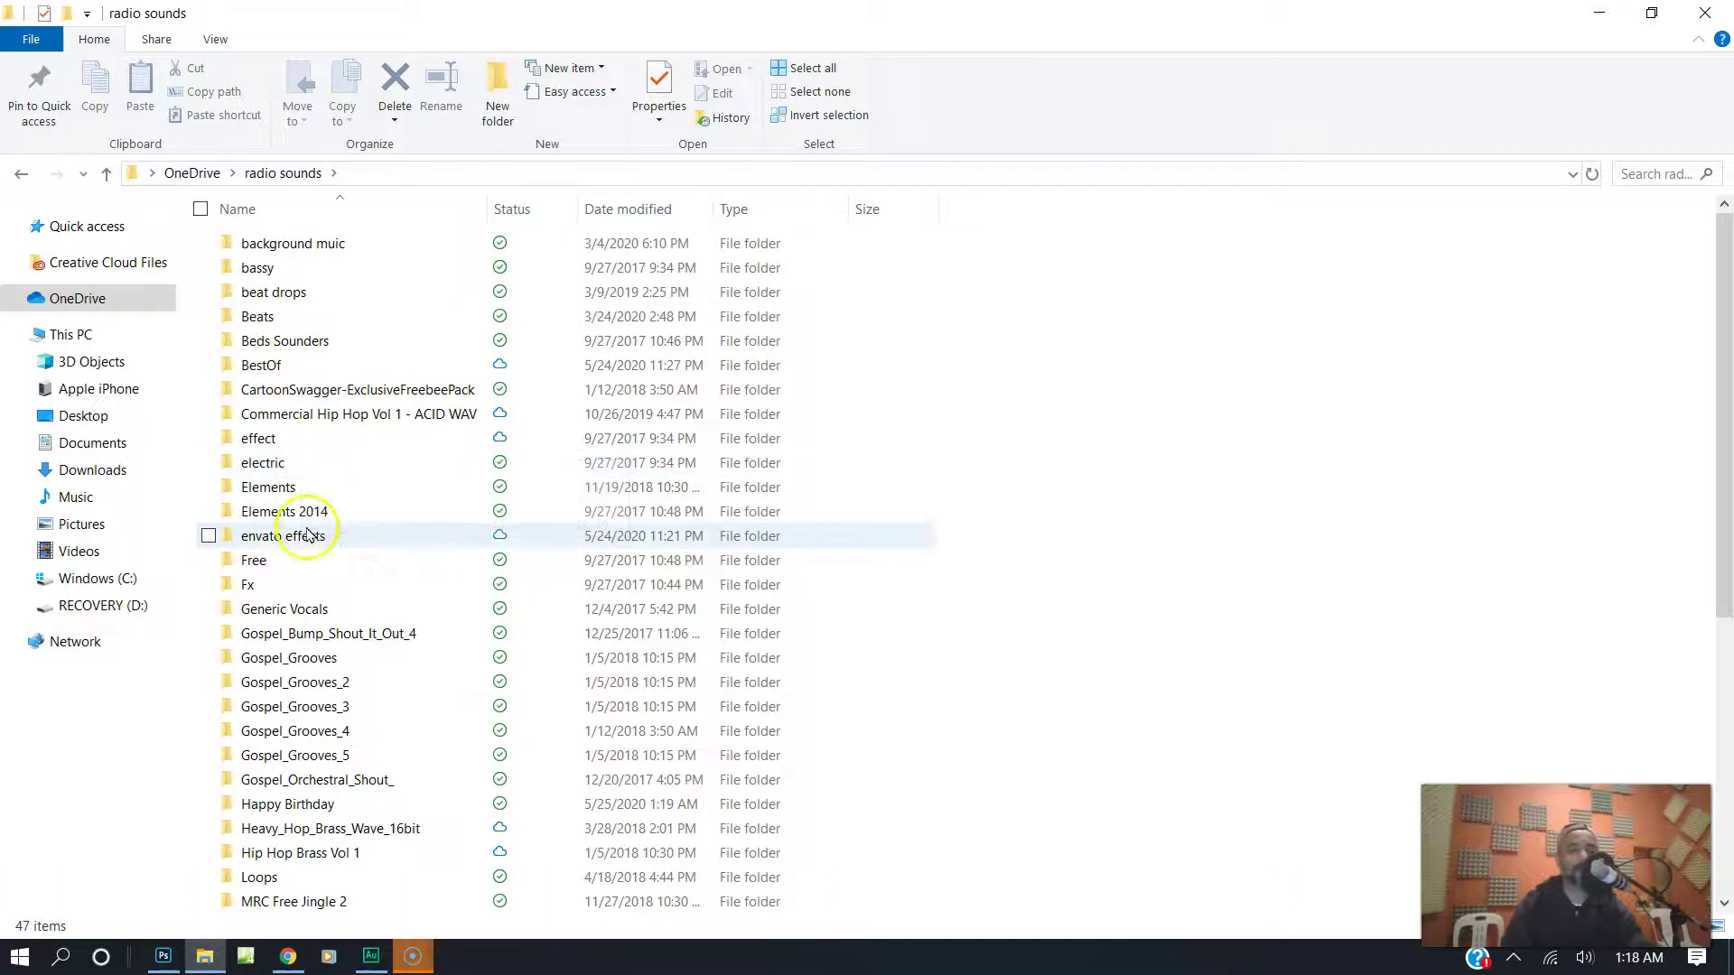
scroll(322, 739, down, 7)
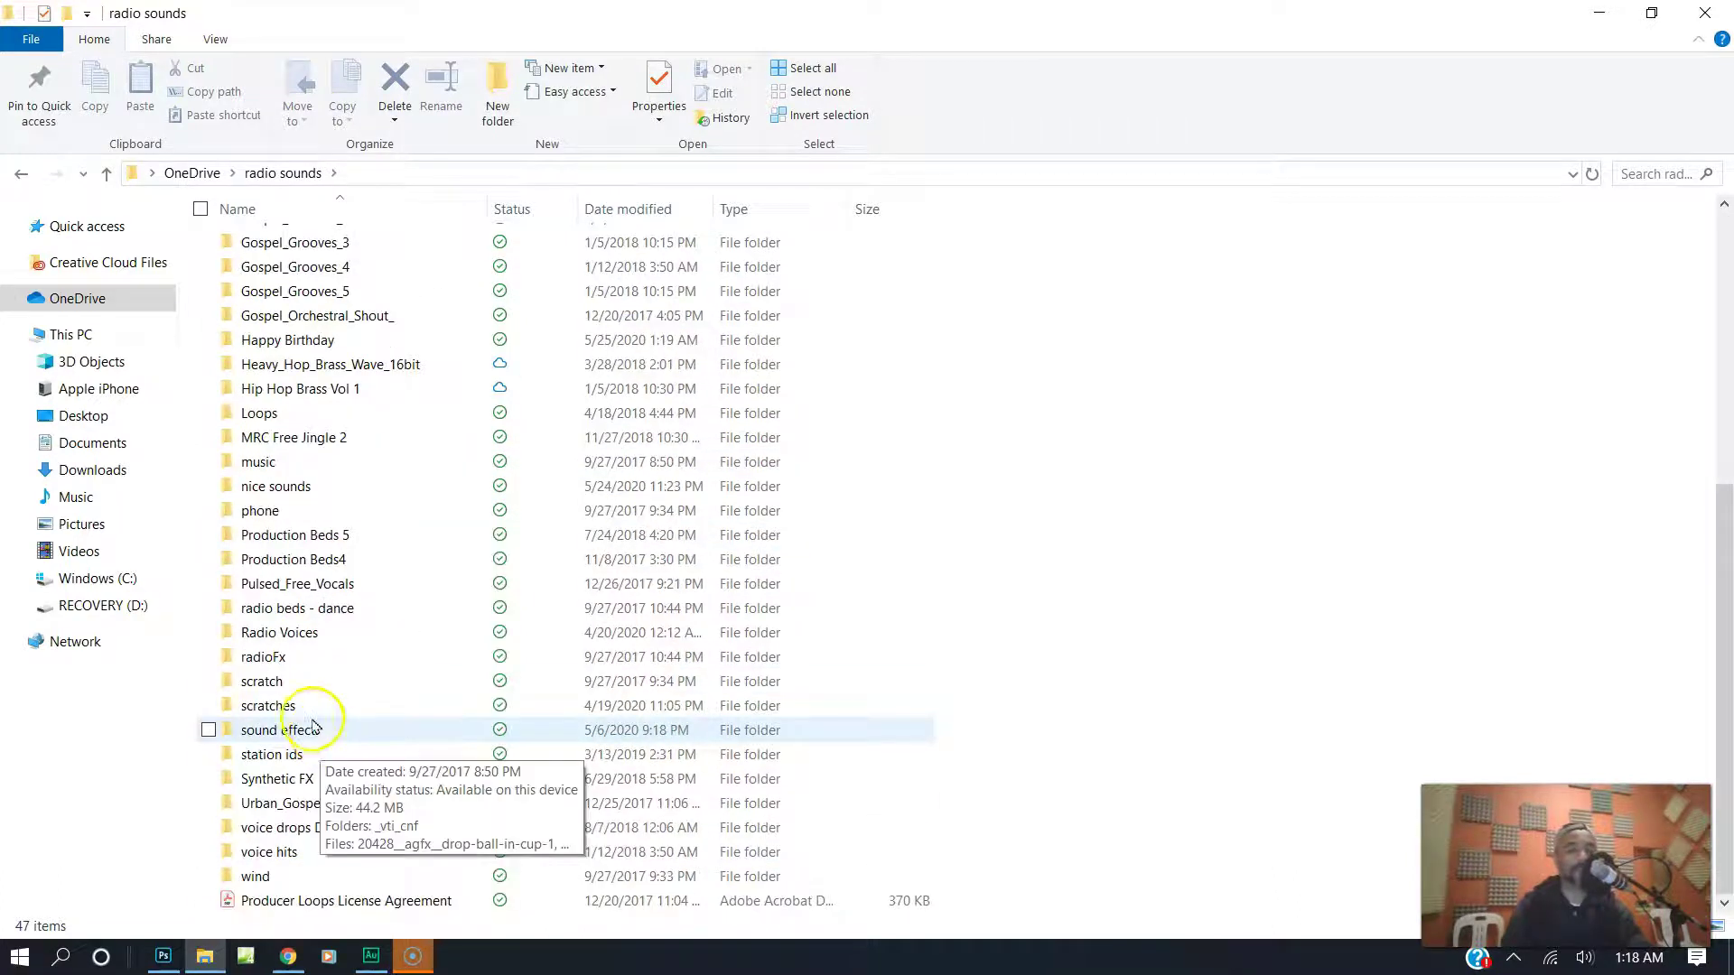
double_click(309, 705)
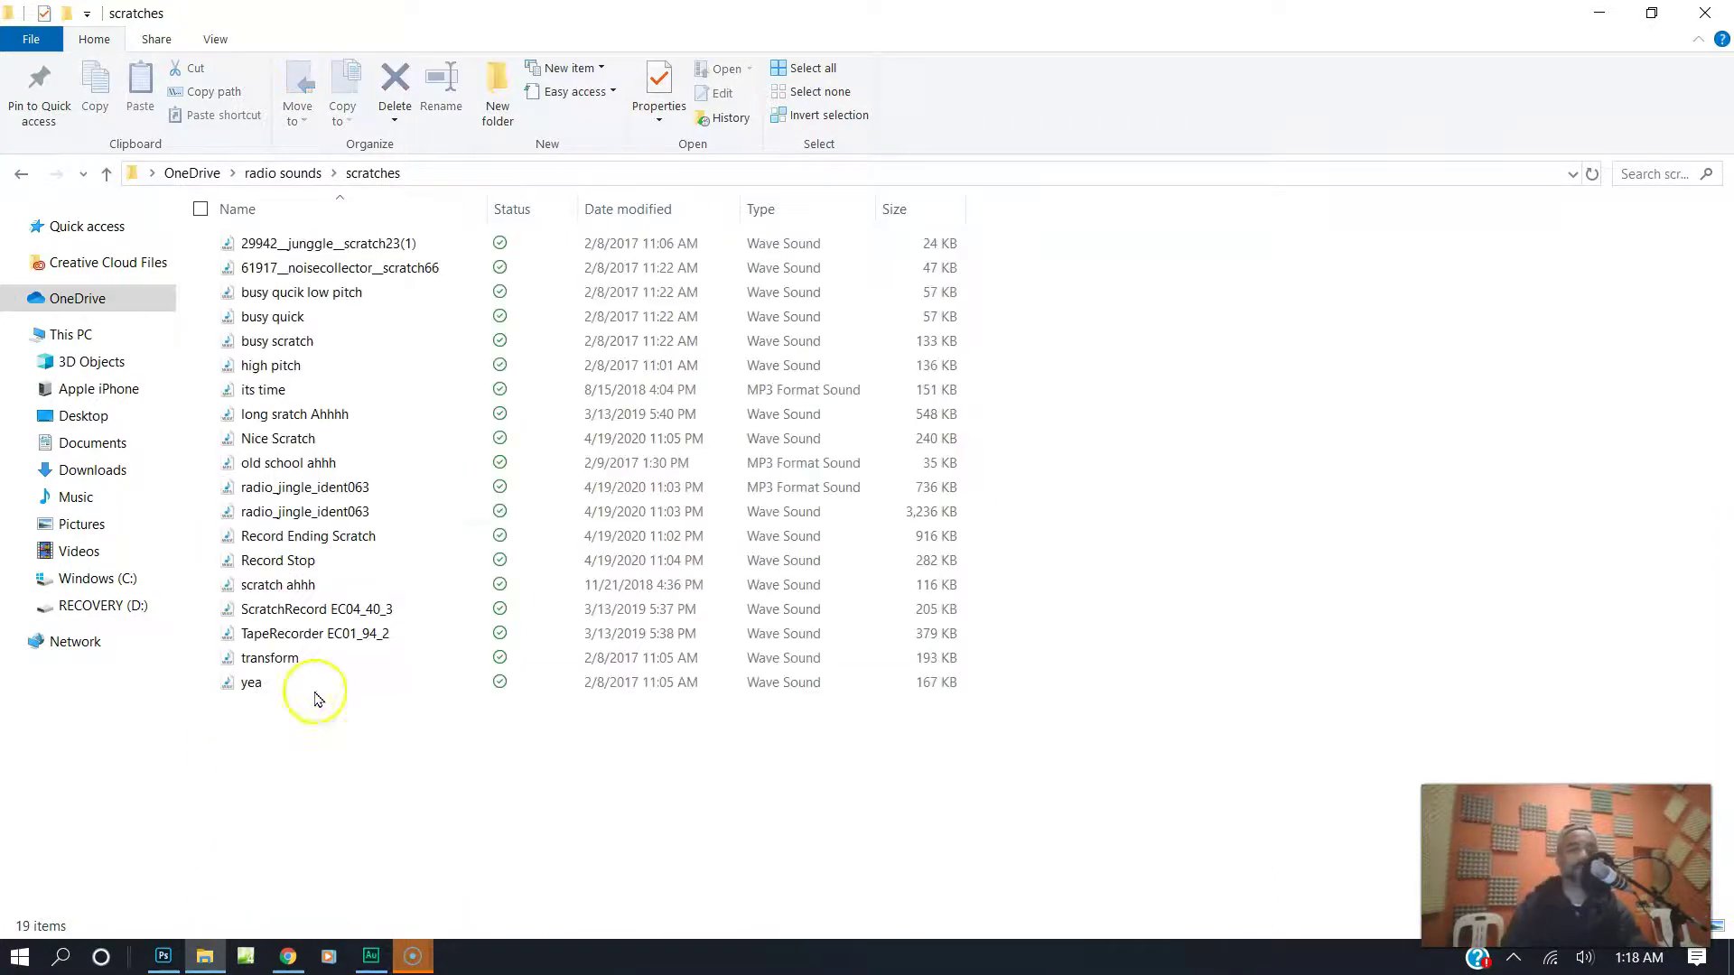
- Add the Nice Scratch wave file to Track 3 at about 4.3 s, and play the passage from about 4.0 s
drag(270, 442, 1152, 424)
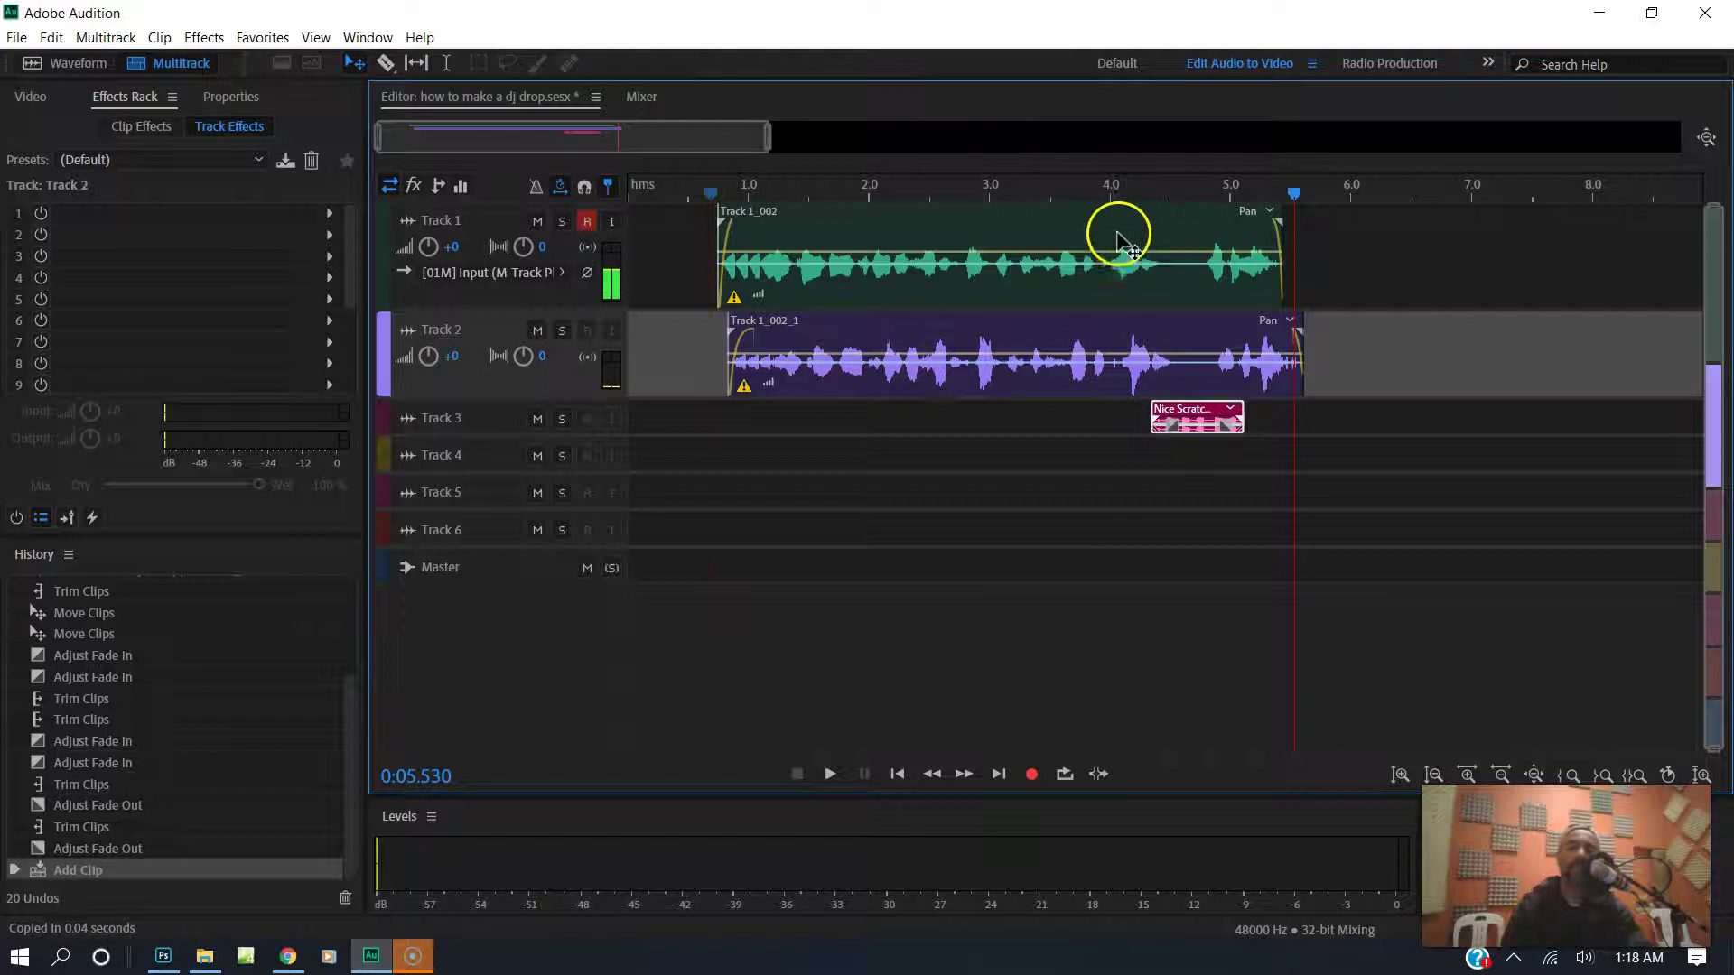
click(1104, 193)
key(space)
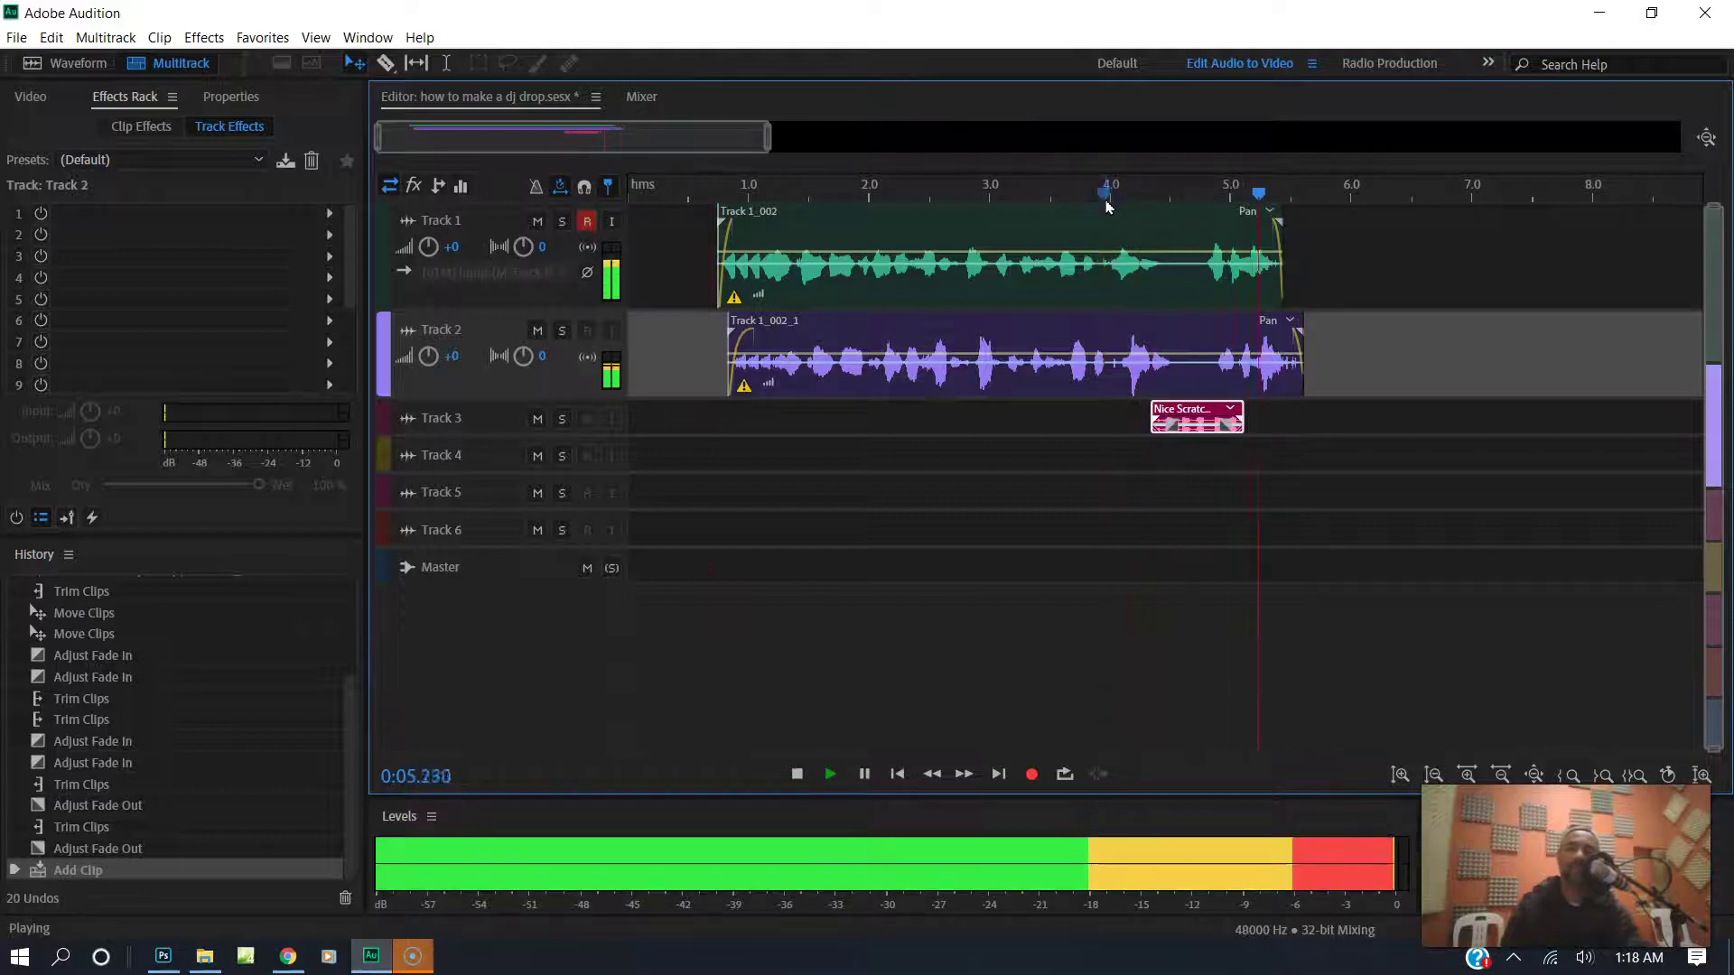
- Play the drop with the scratch from its beginning, and save the session together with all changed audio files
click(1167, 261)
key(space)
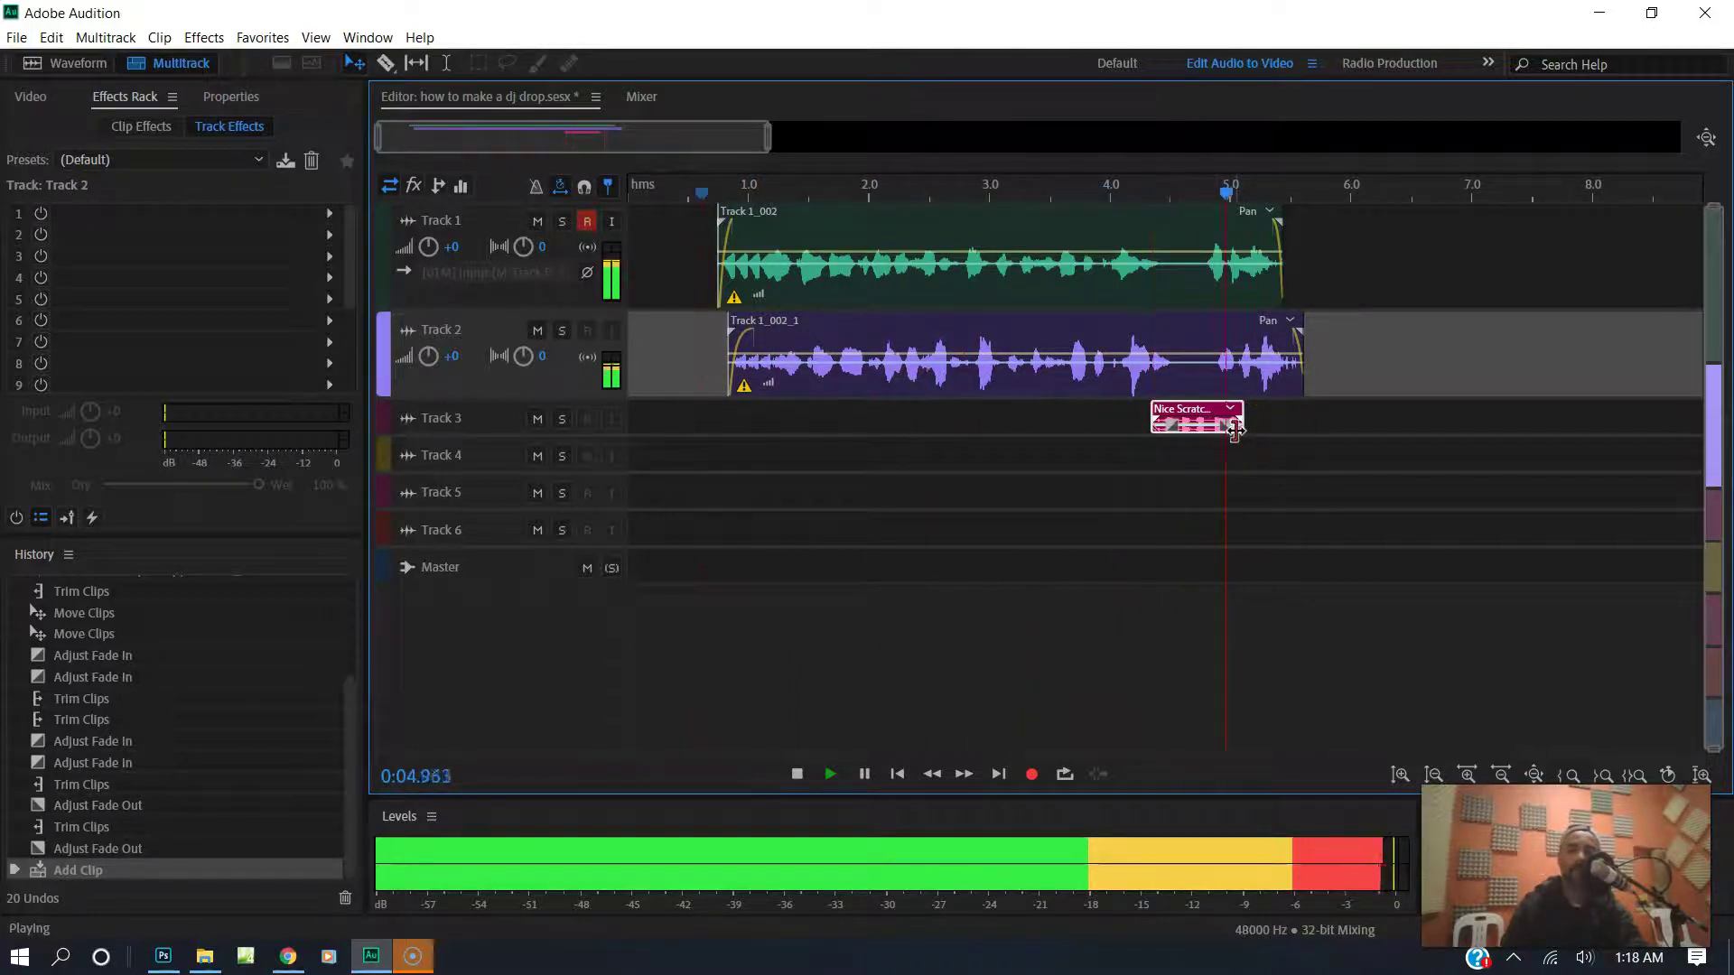
key(ctrl+s)
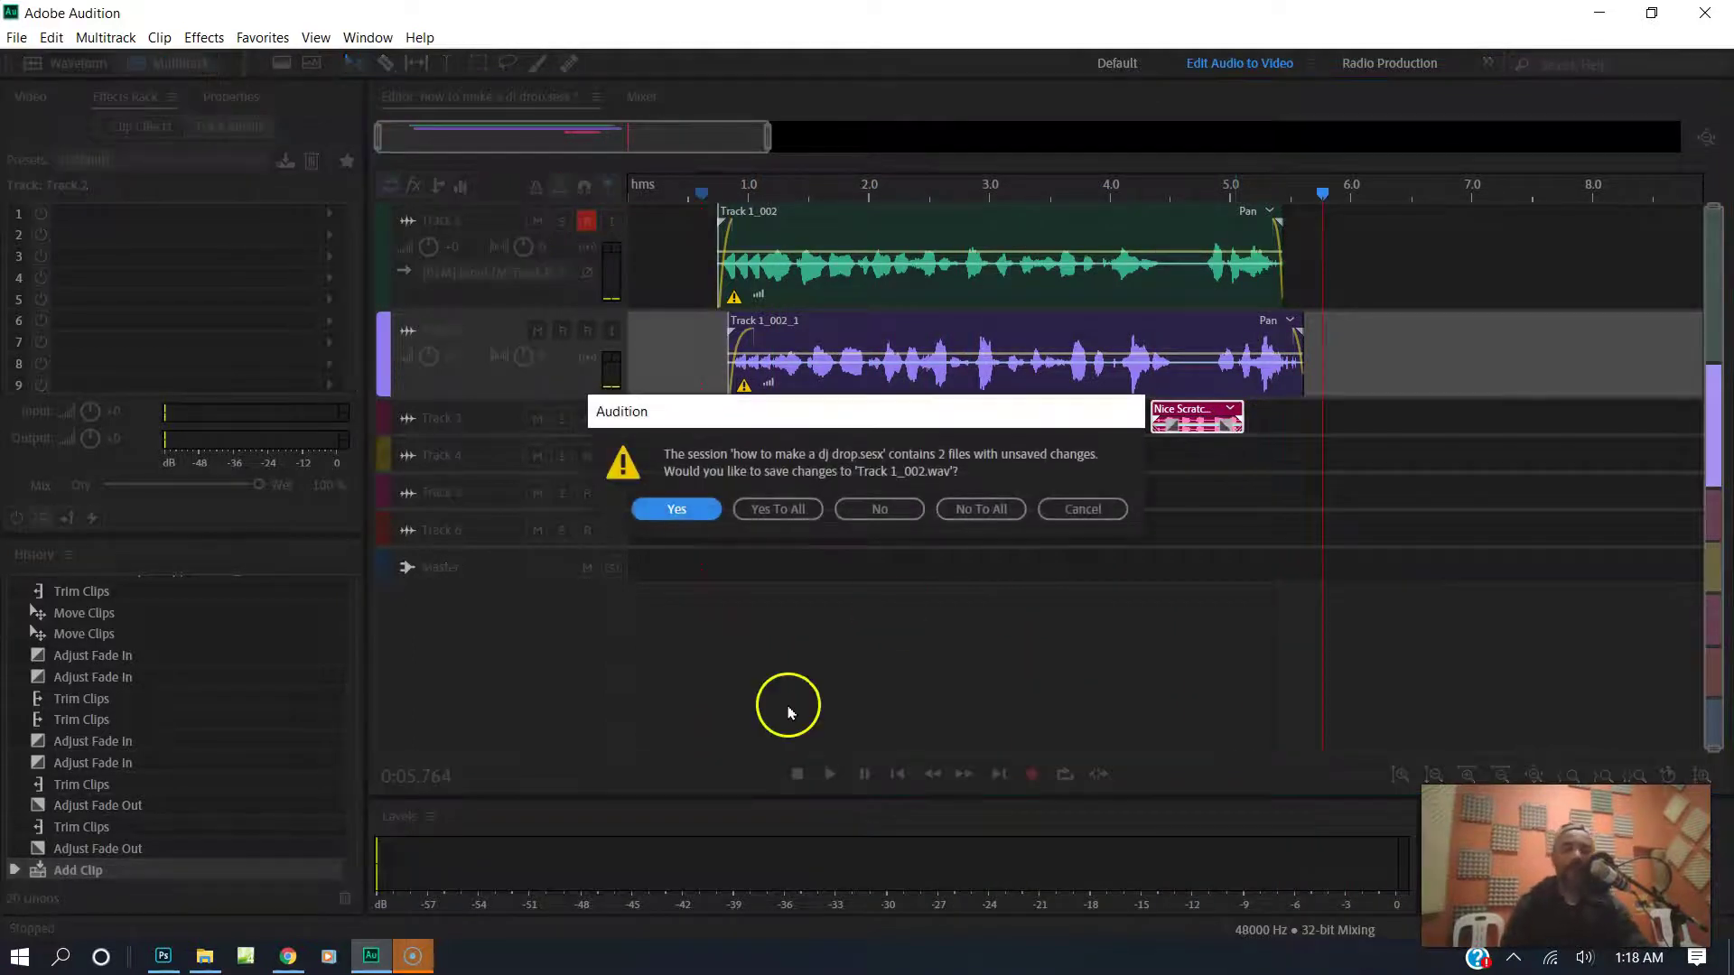
click(775, 509)
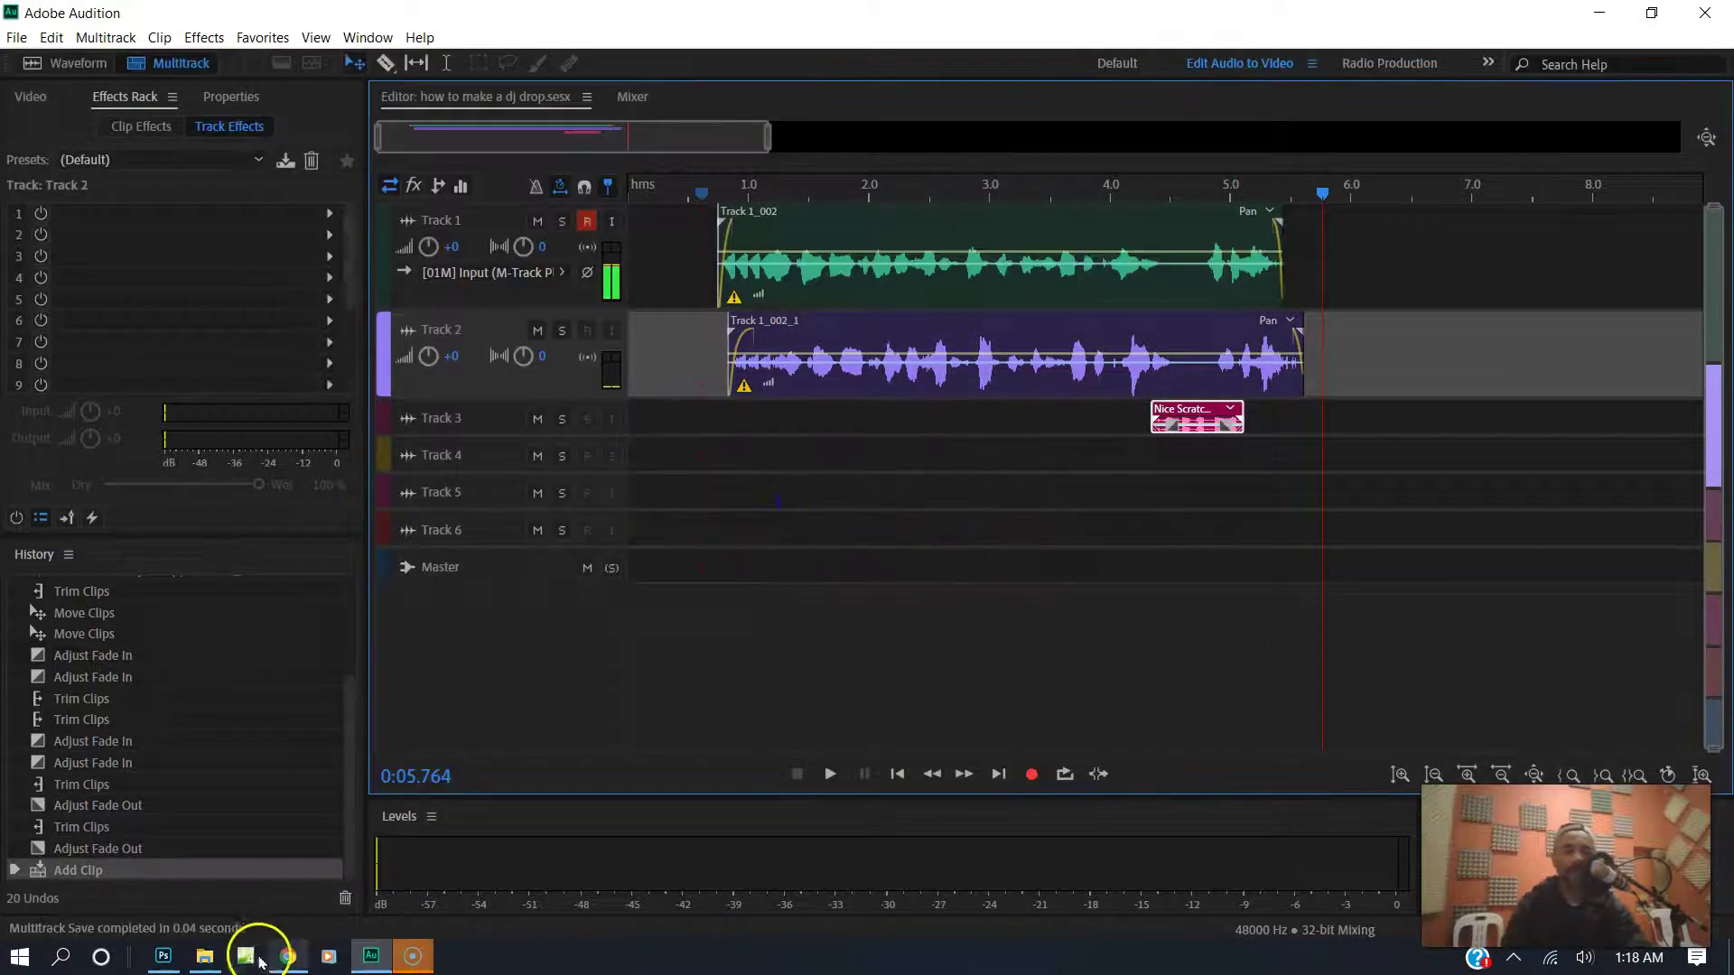
- Switch to File Explorer and open the station ids folder inside envato effects in the radio sounds folder
click(207, 955)
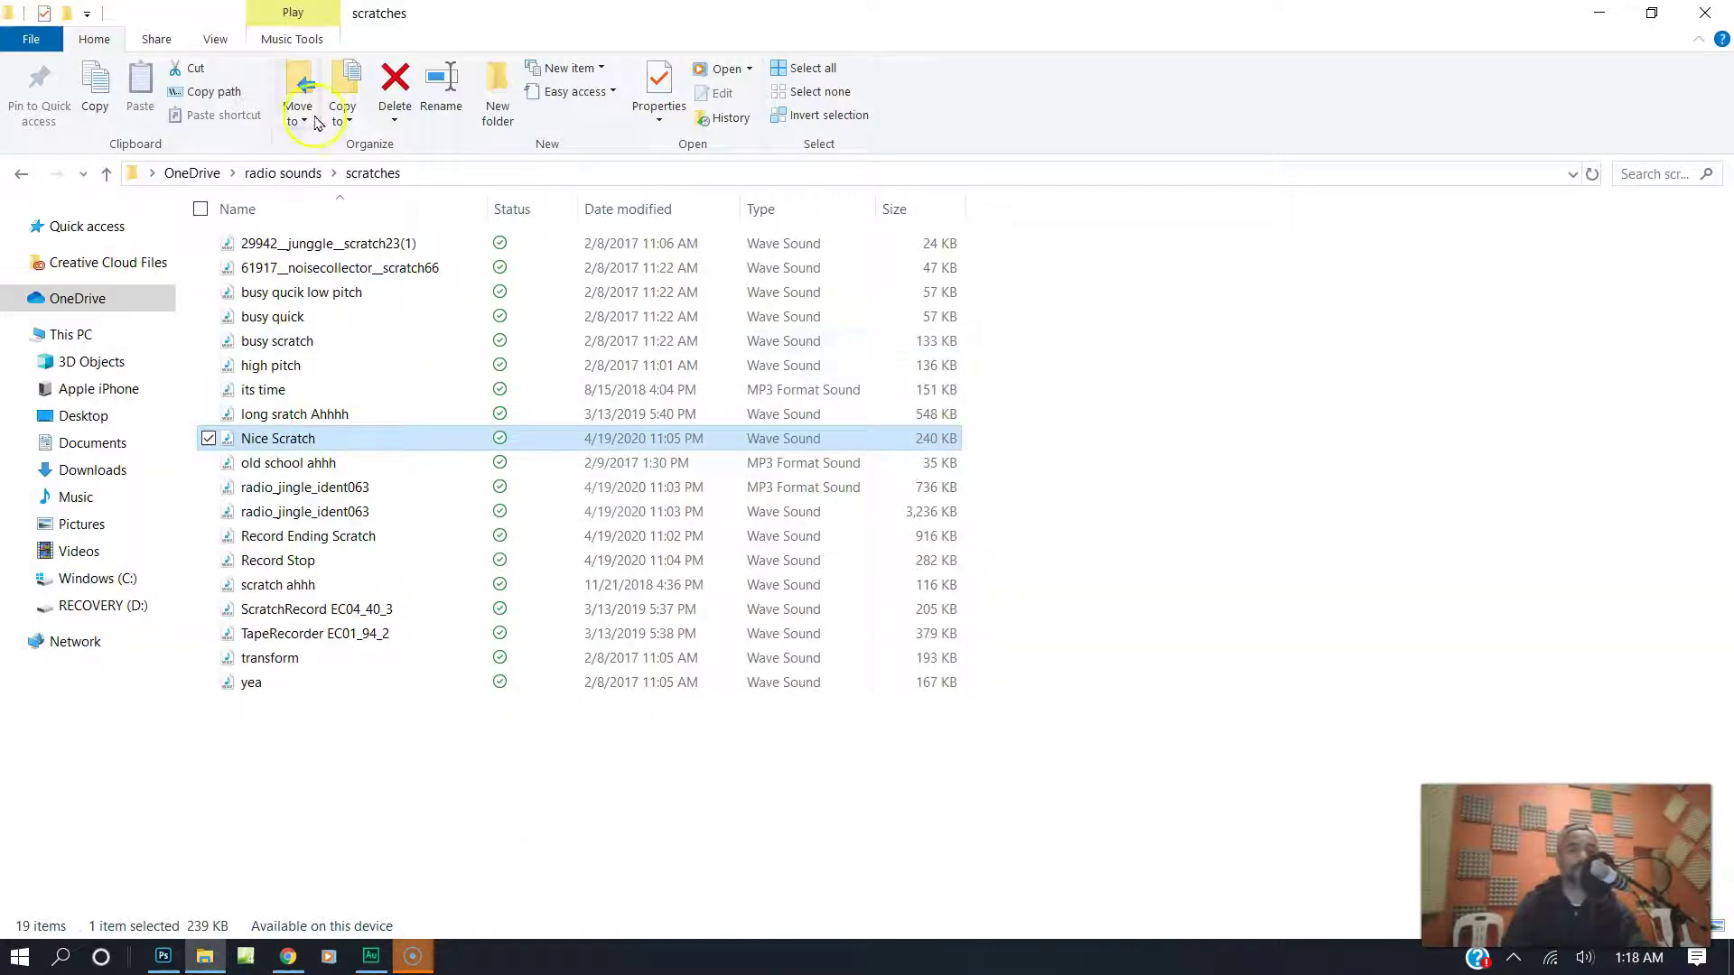
click(307, 174)
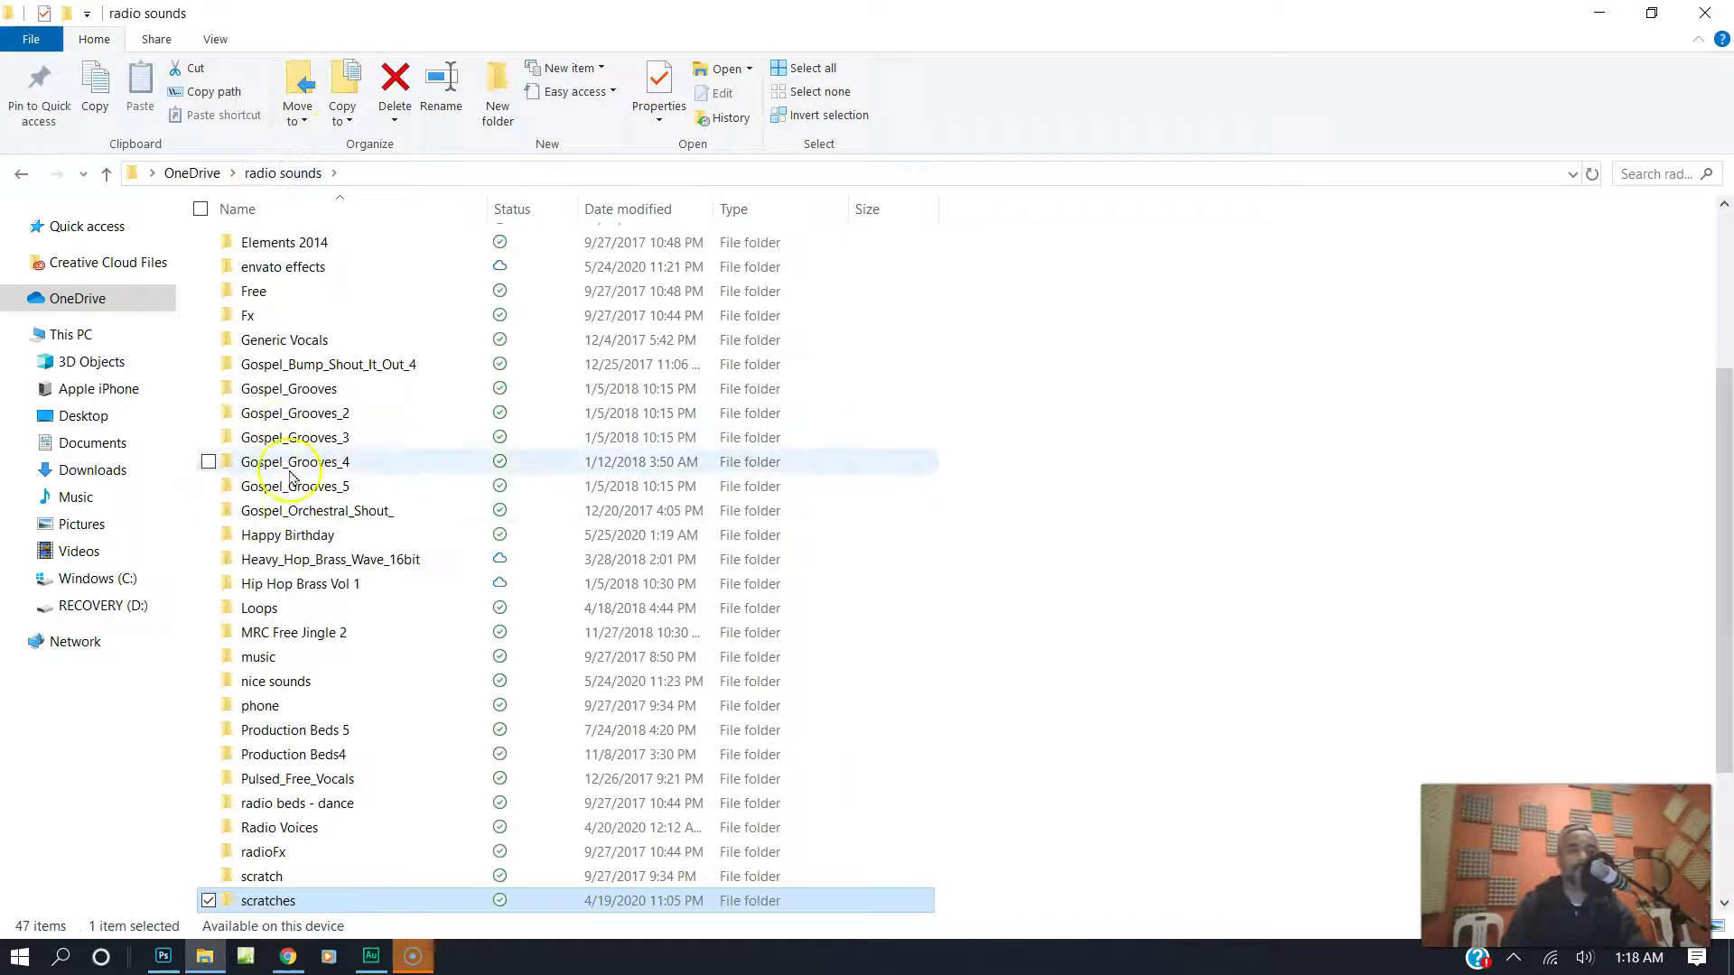
double_click(307, 505)
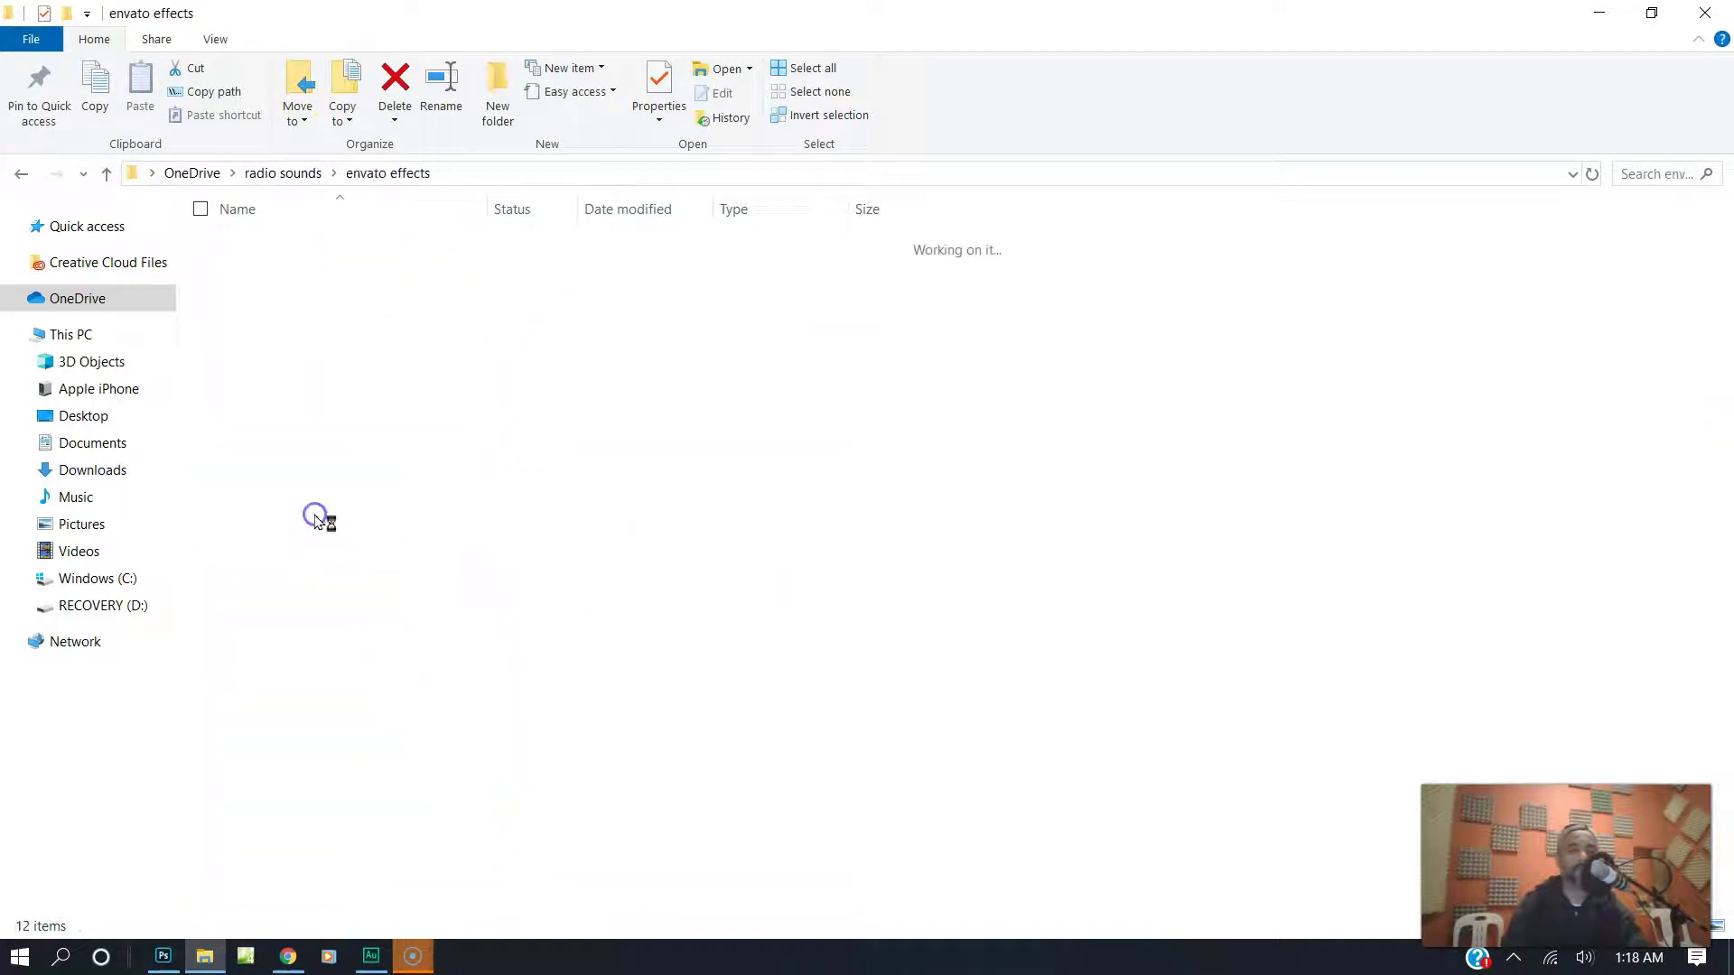
double_click(302, 512)
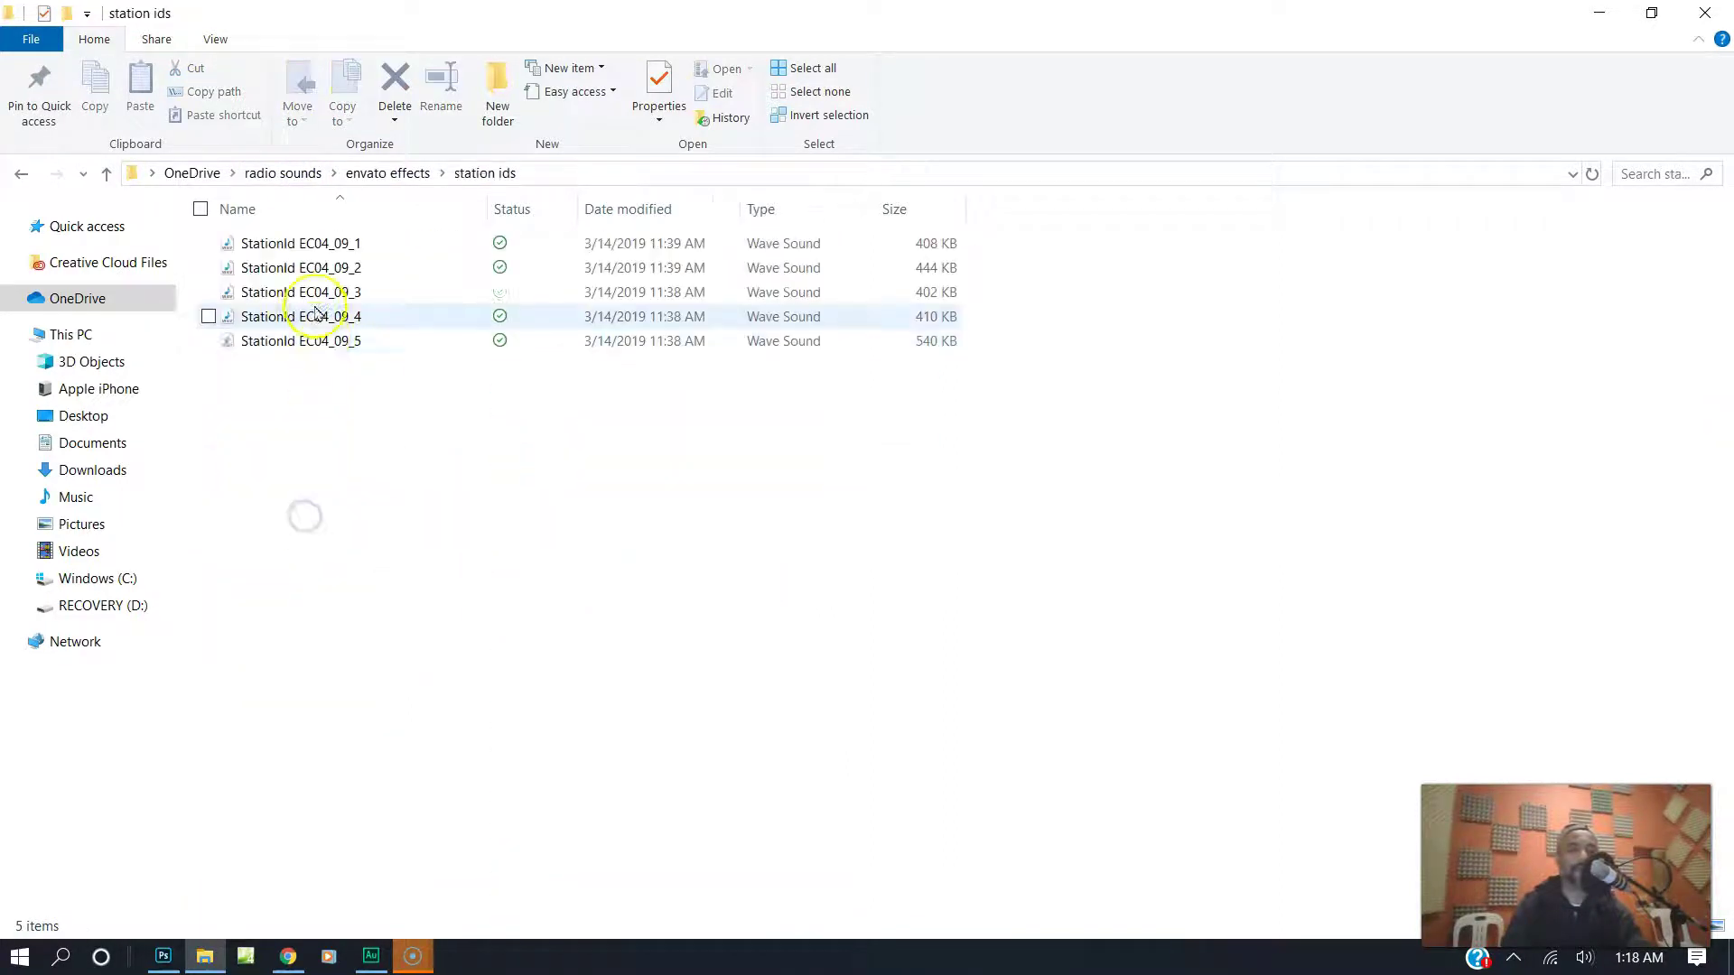
- Listen to the station ID wave files StationId EC04_09_1 through EC04_09_5 one after another
click(299, 245)
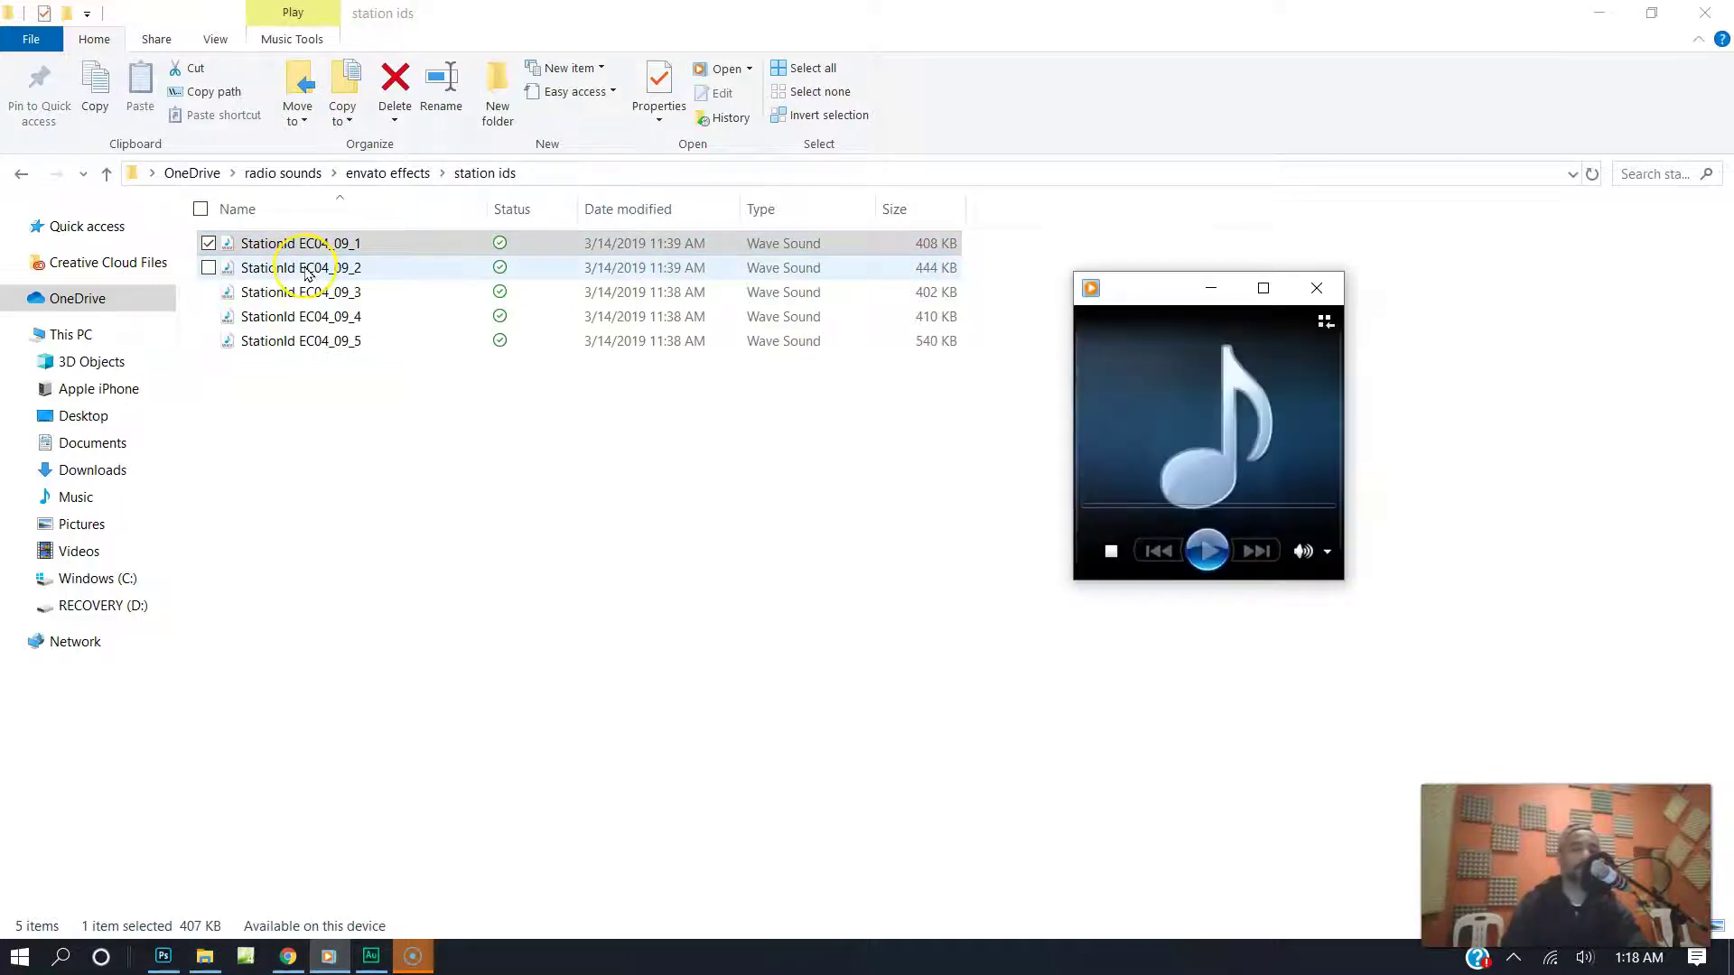
double_click(307, 269)
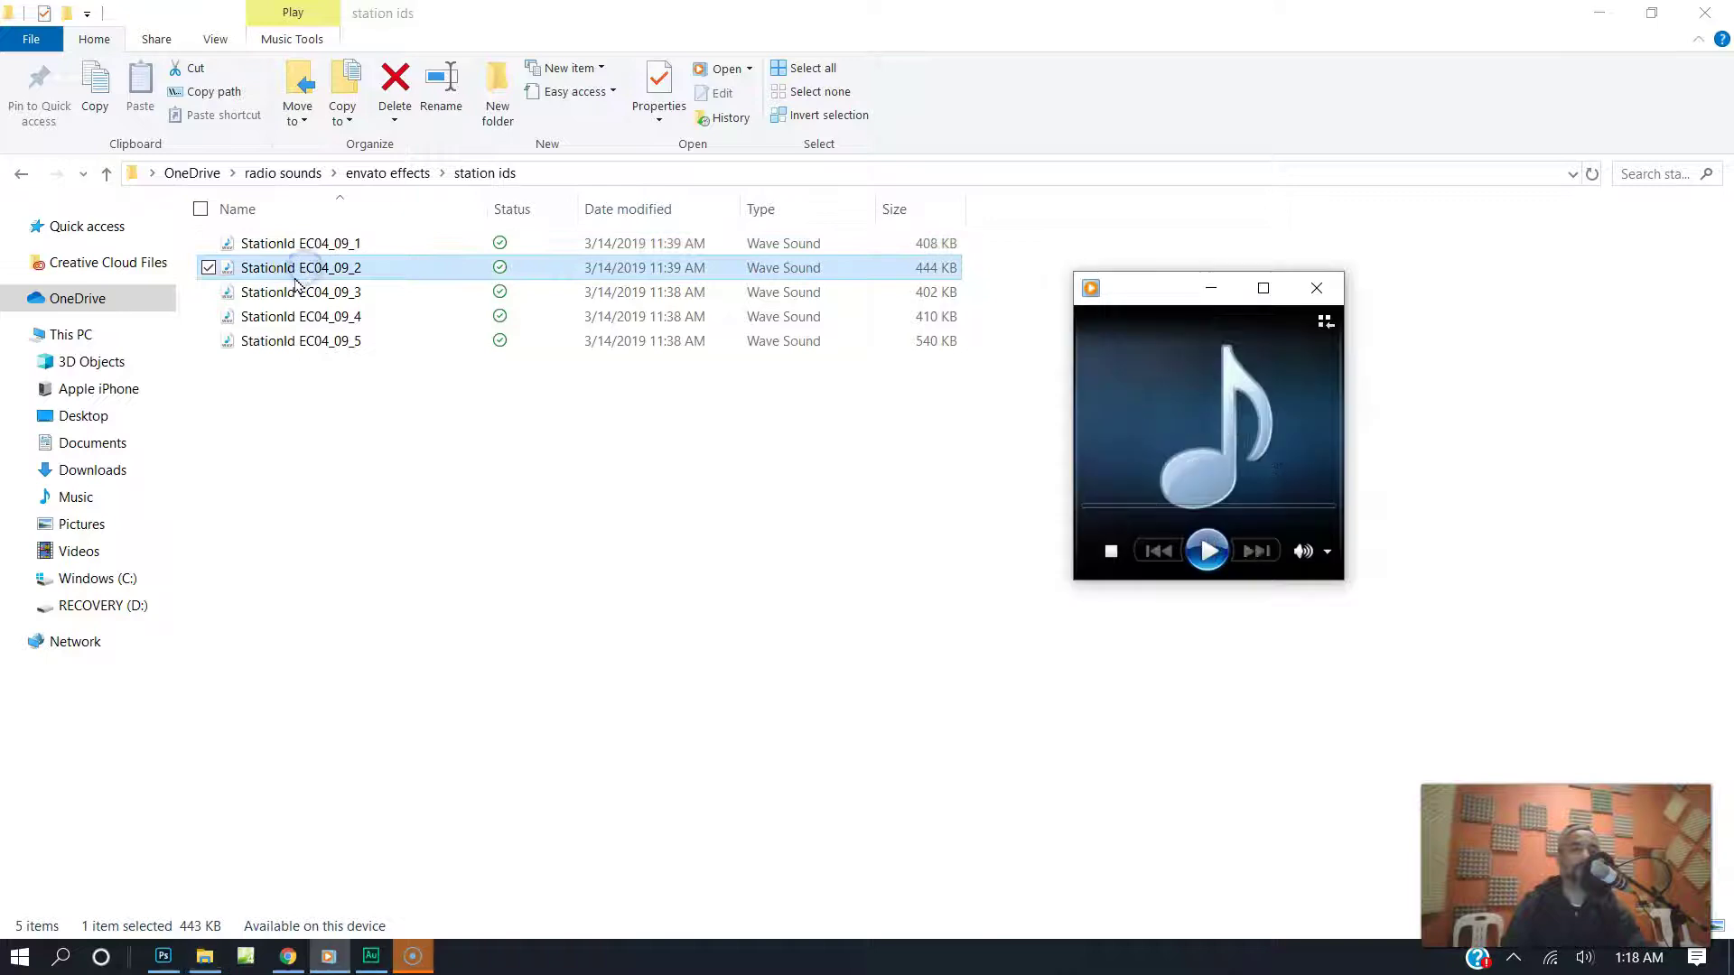
double_click(295, 293)
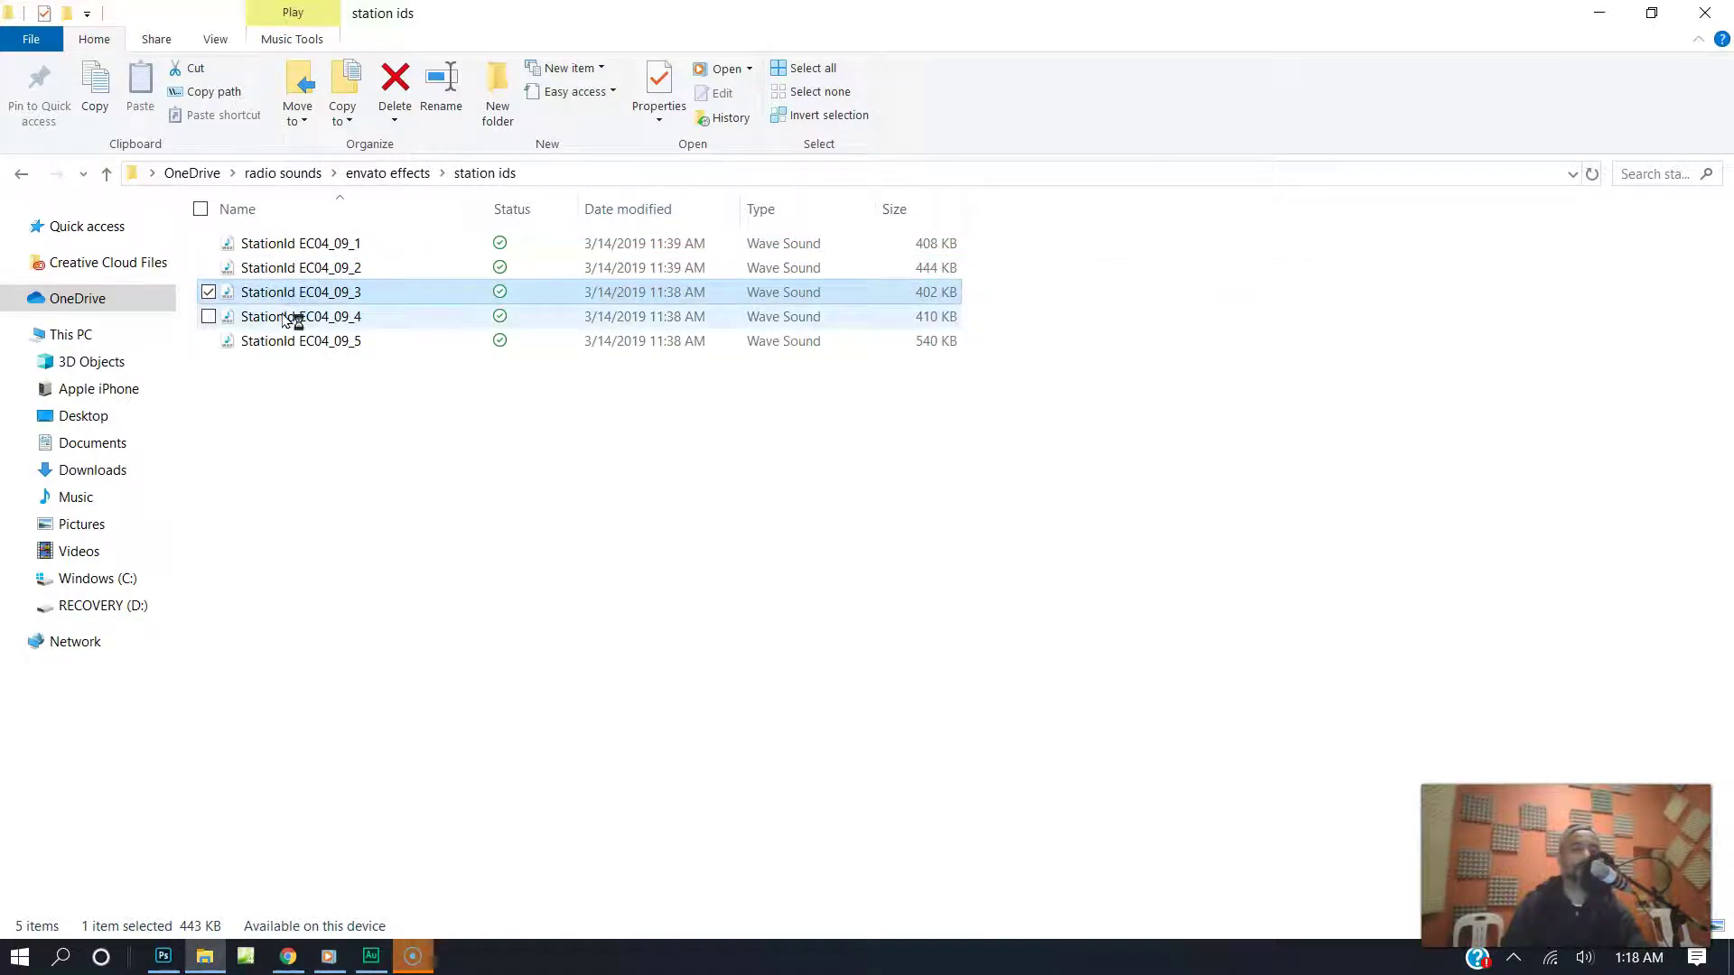
double_click(342, 315)
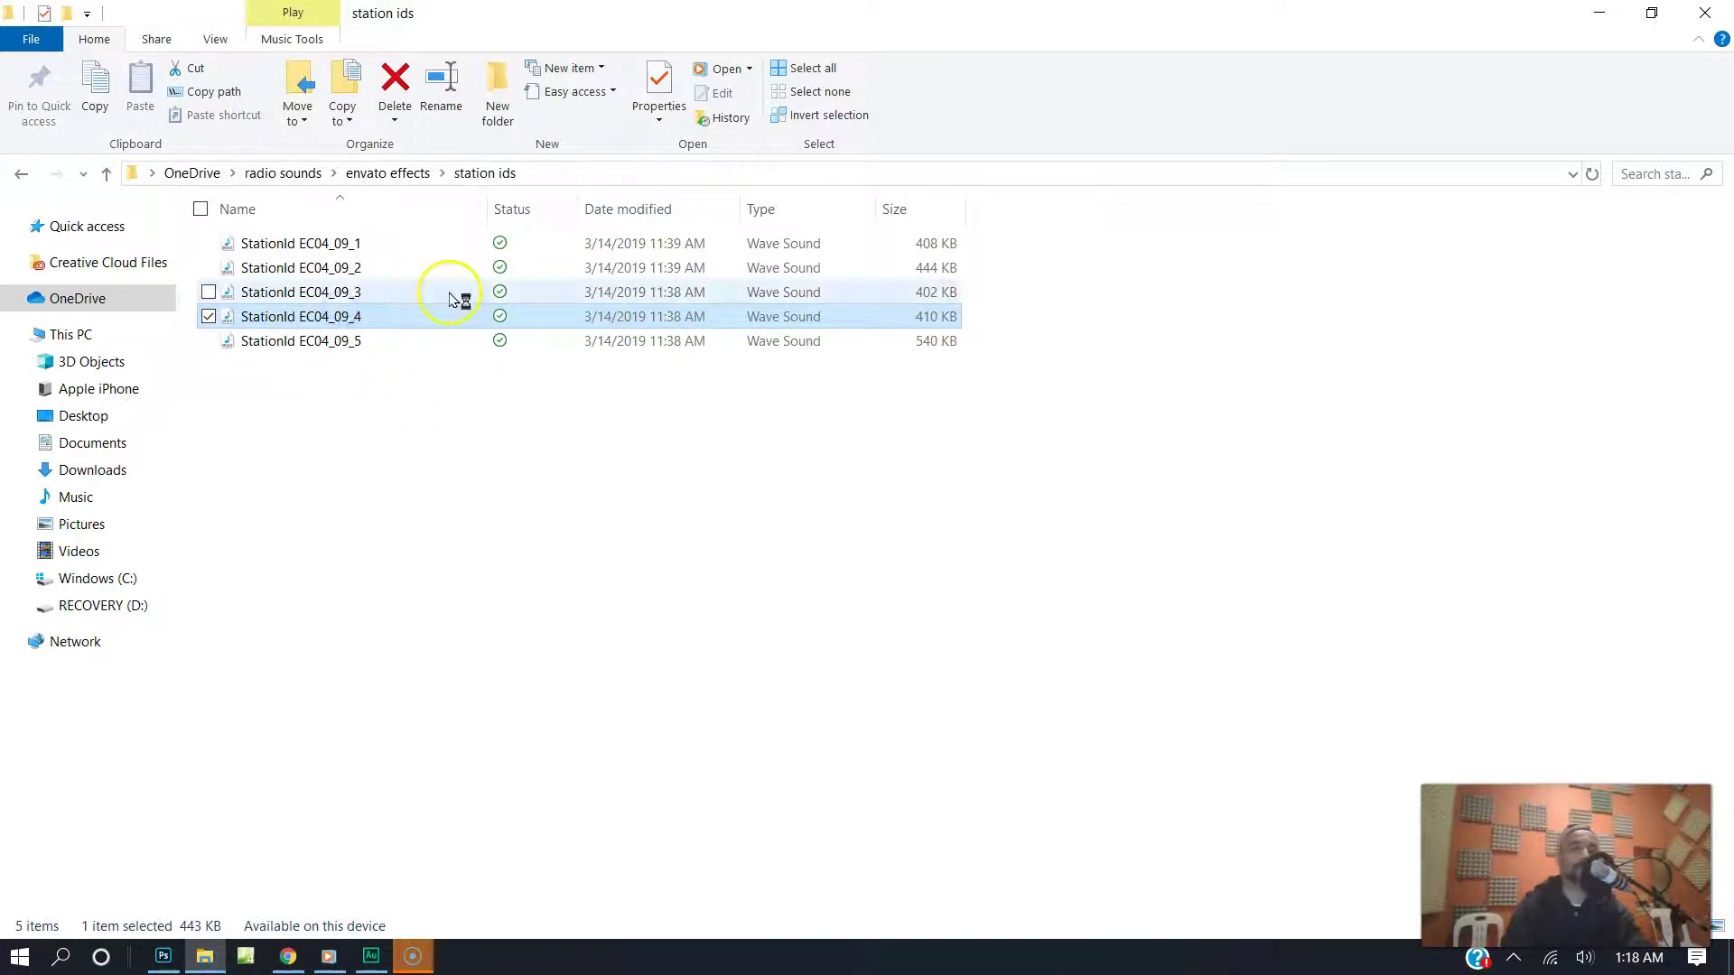
double_click(328, 343)
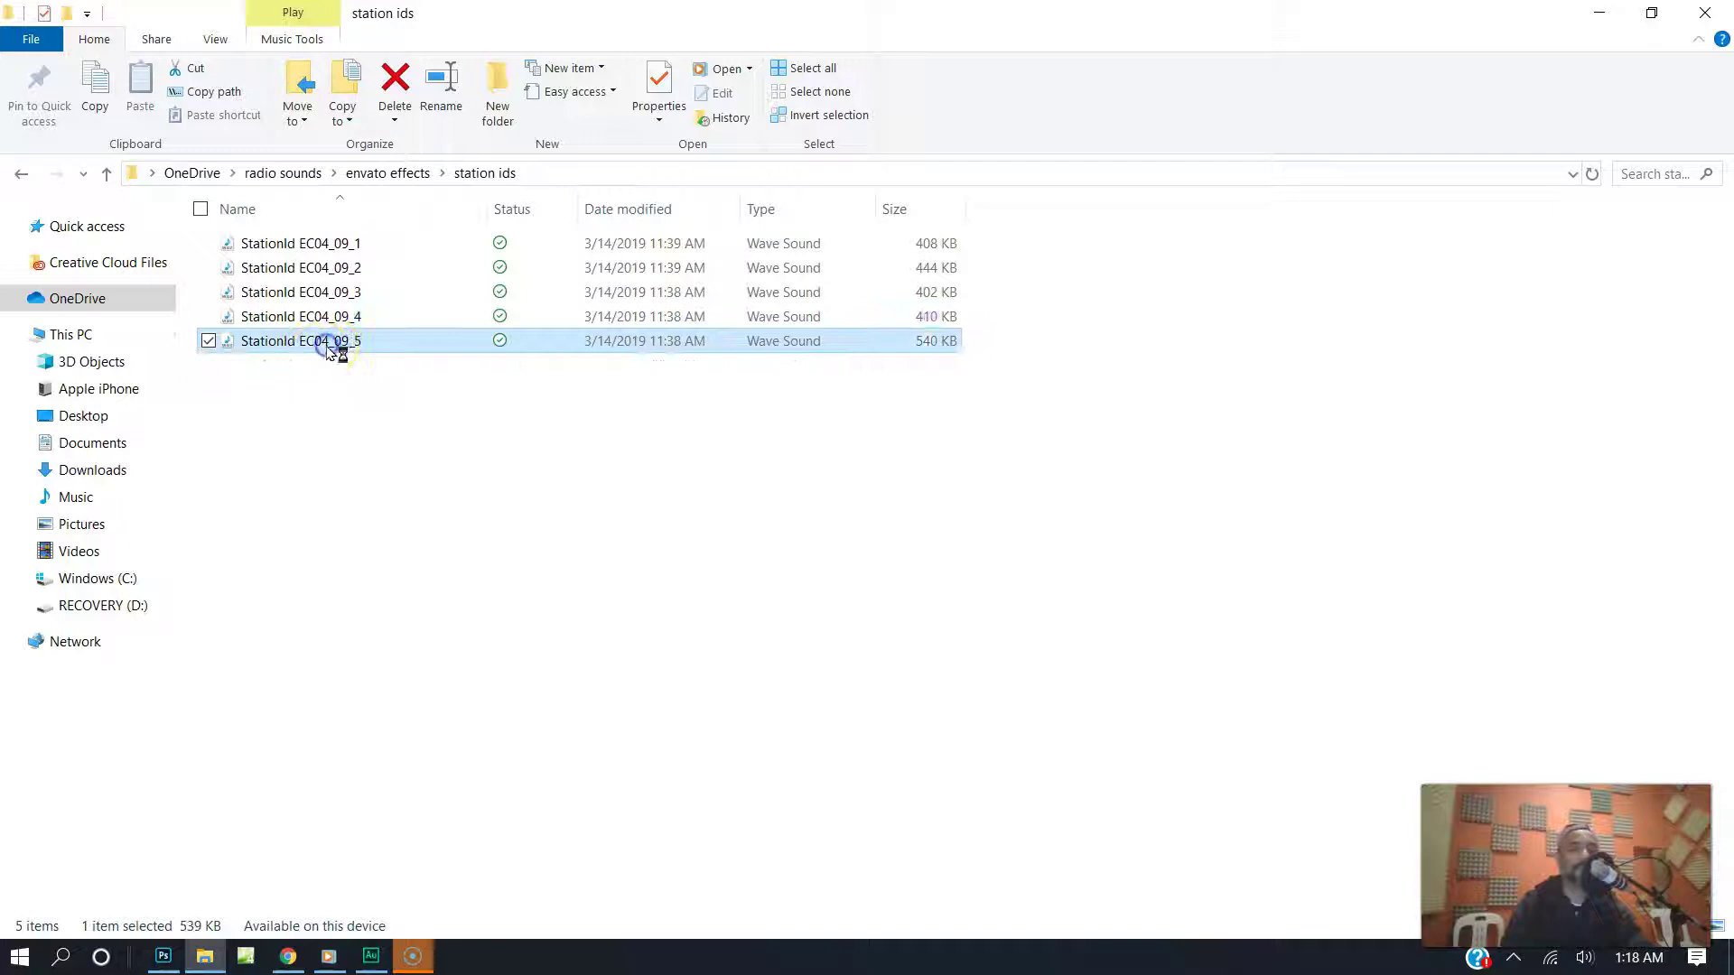
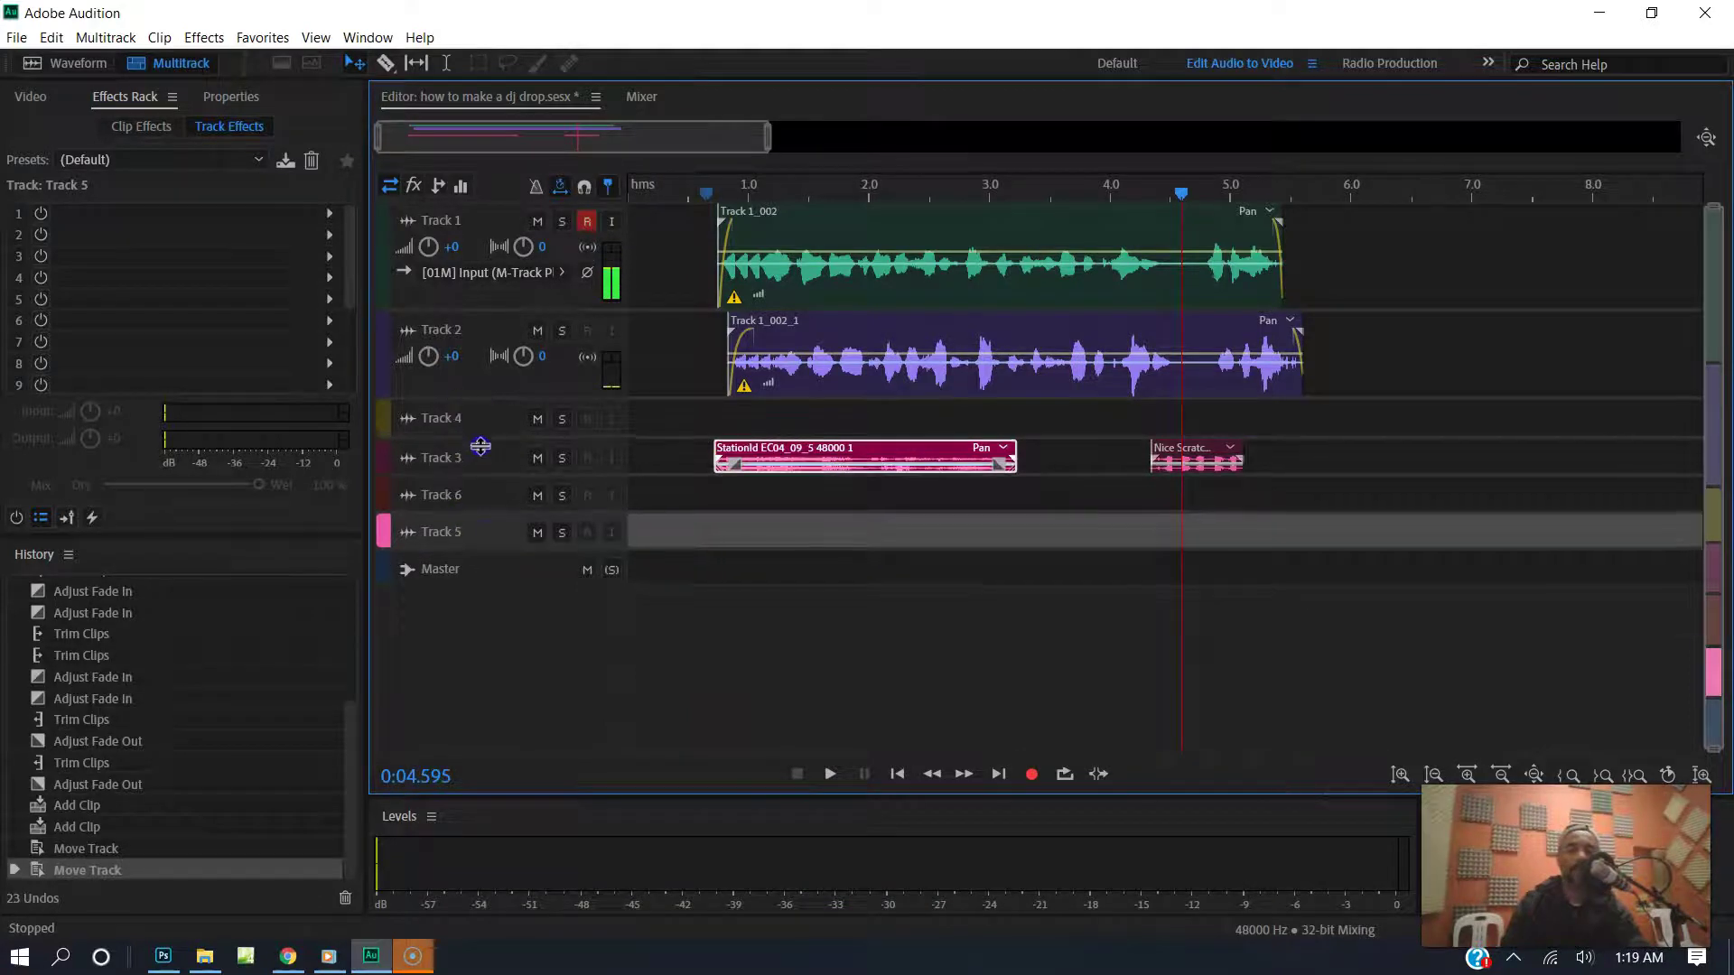
- Enlarge Track 4, and copy the Track 2 voice clip onto it, trimming the copy's start to leave about the last 2.1 s
drag(478, 435, 486, 508)
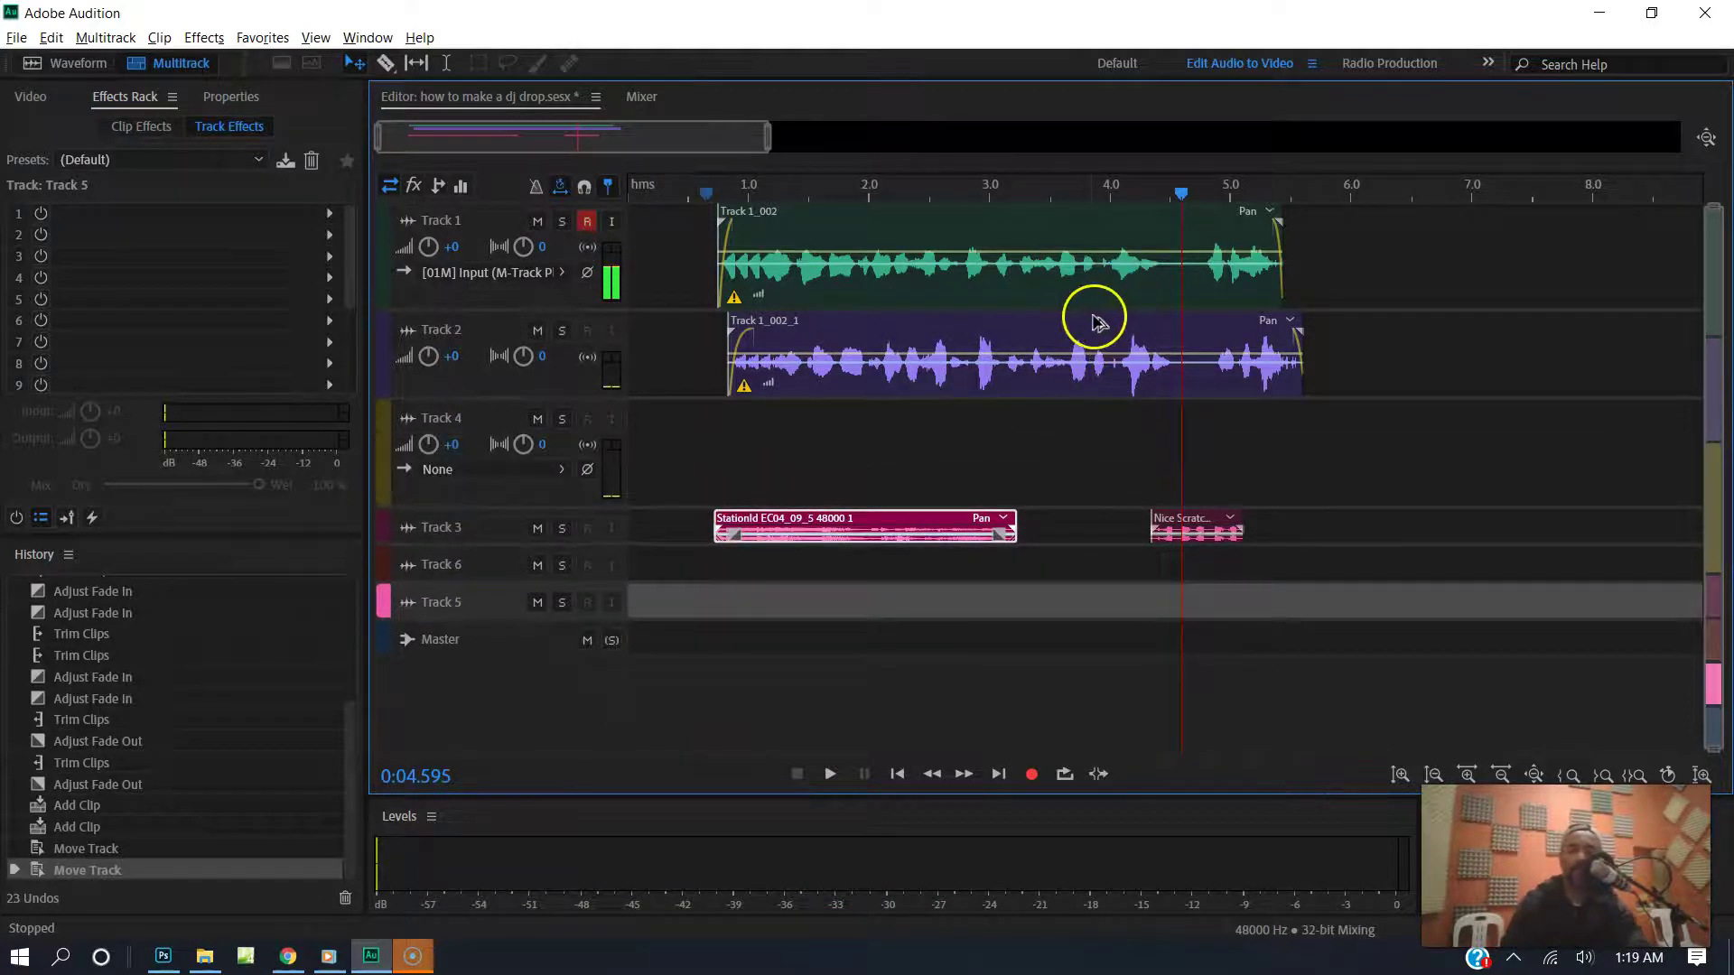
drag(1093, 336, 1143, 415)
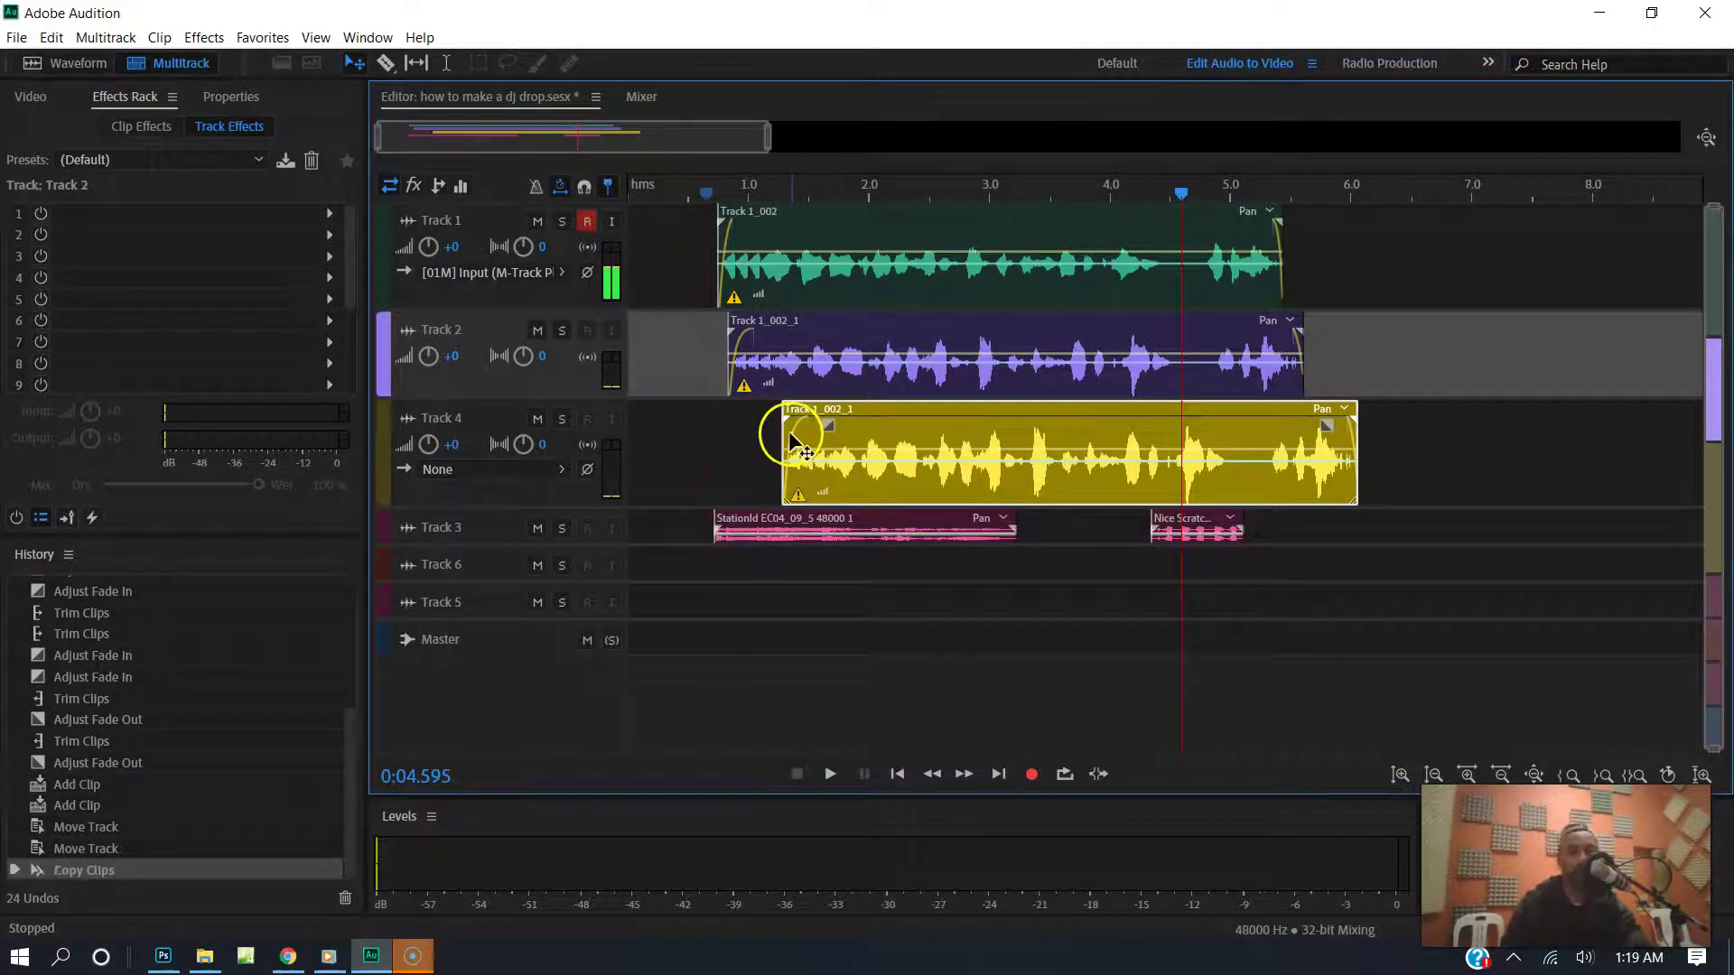
drag(784, 430, 1201, 453)
- Move the trimmed voice copy on Track 4 to start at about 4.15 s, and play the passage around it
click(1081, 191)
key(space)
click(1174, 443)
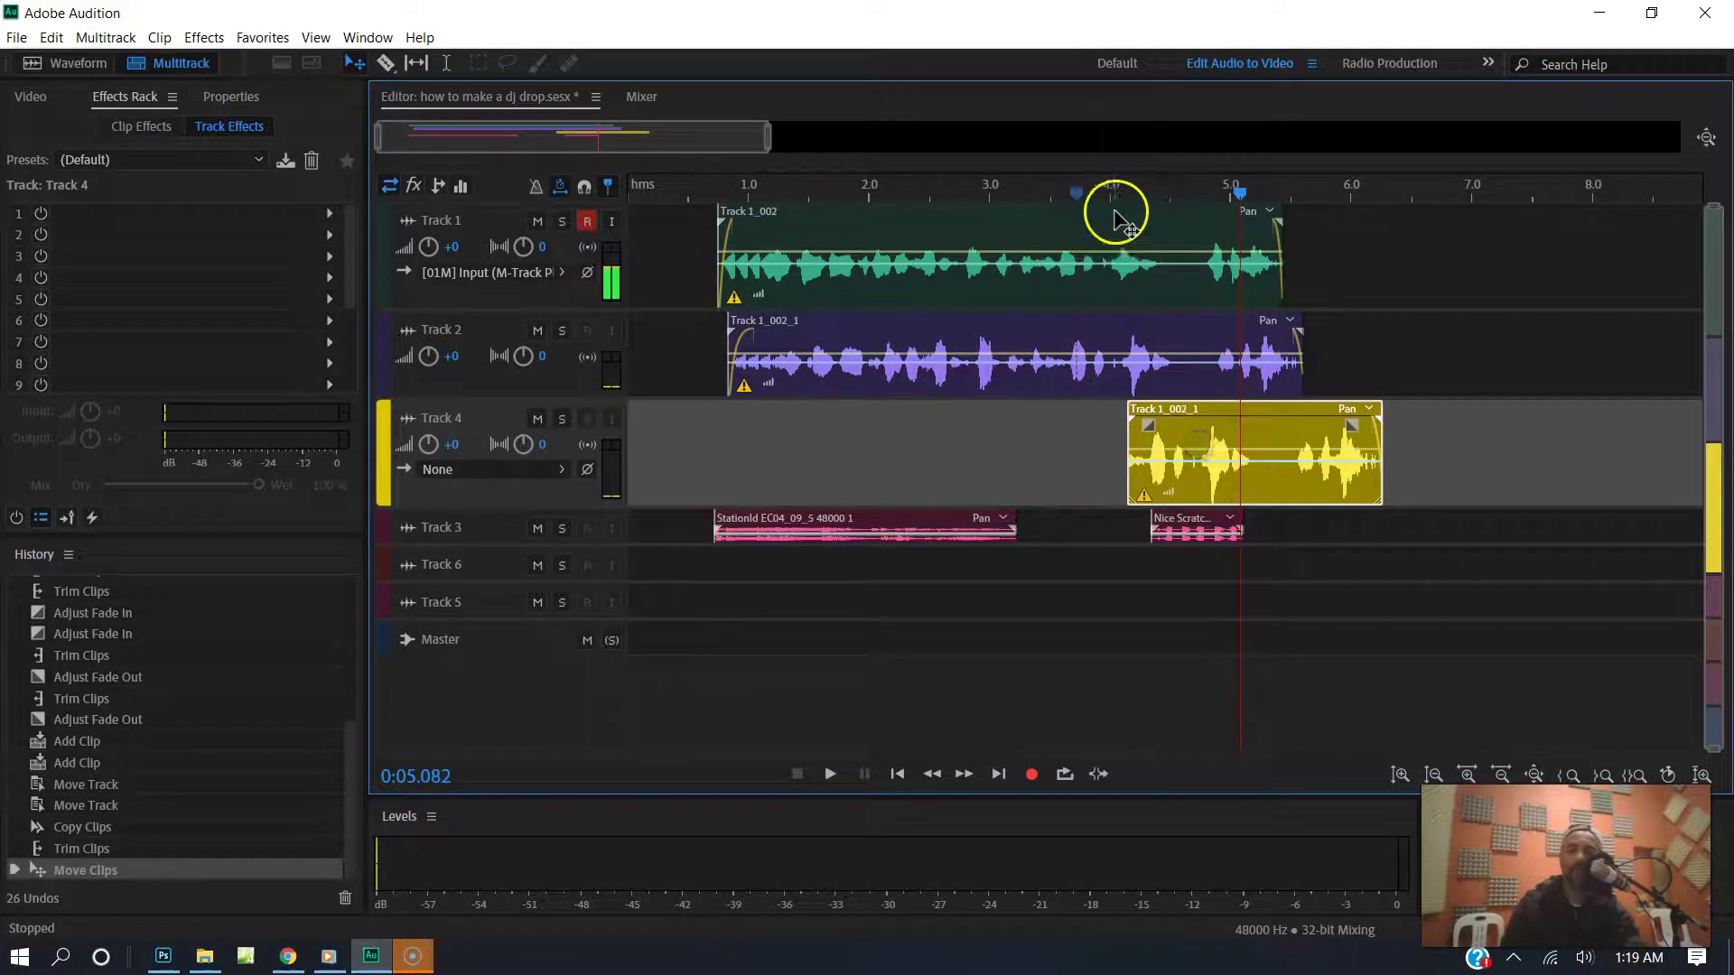
key(space)
key(space)
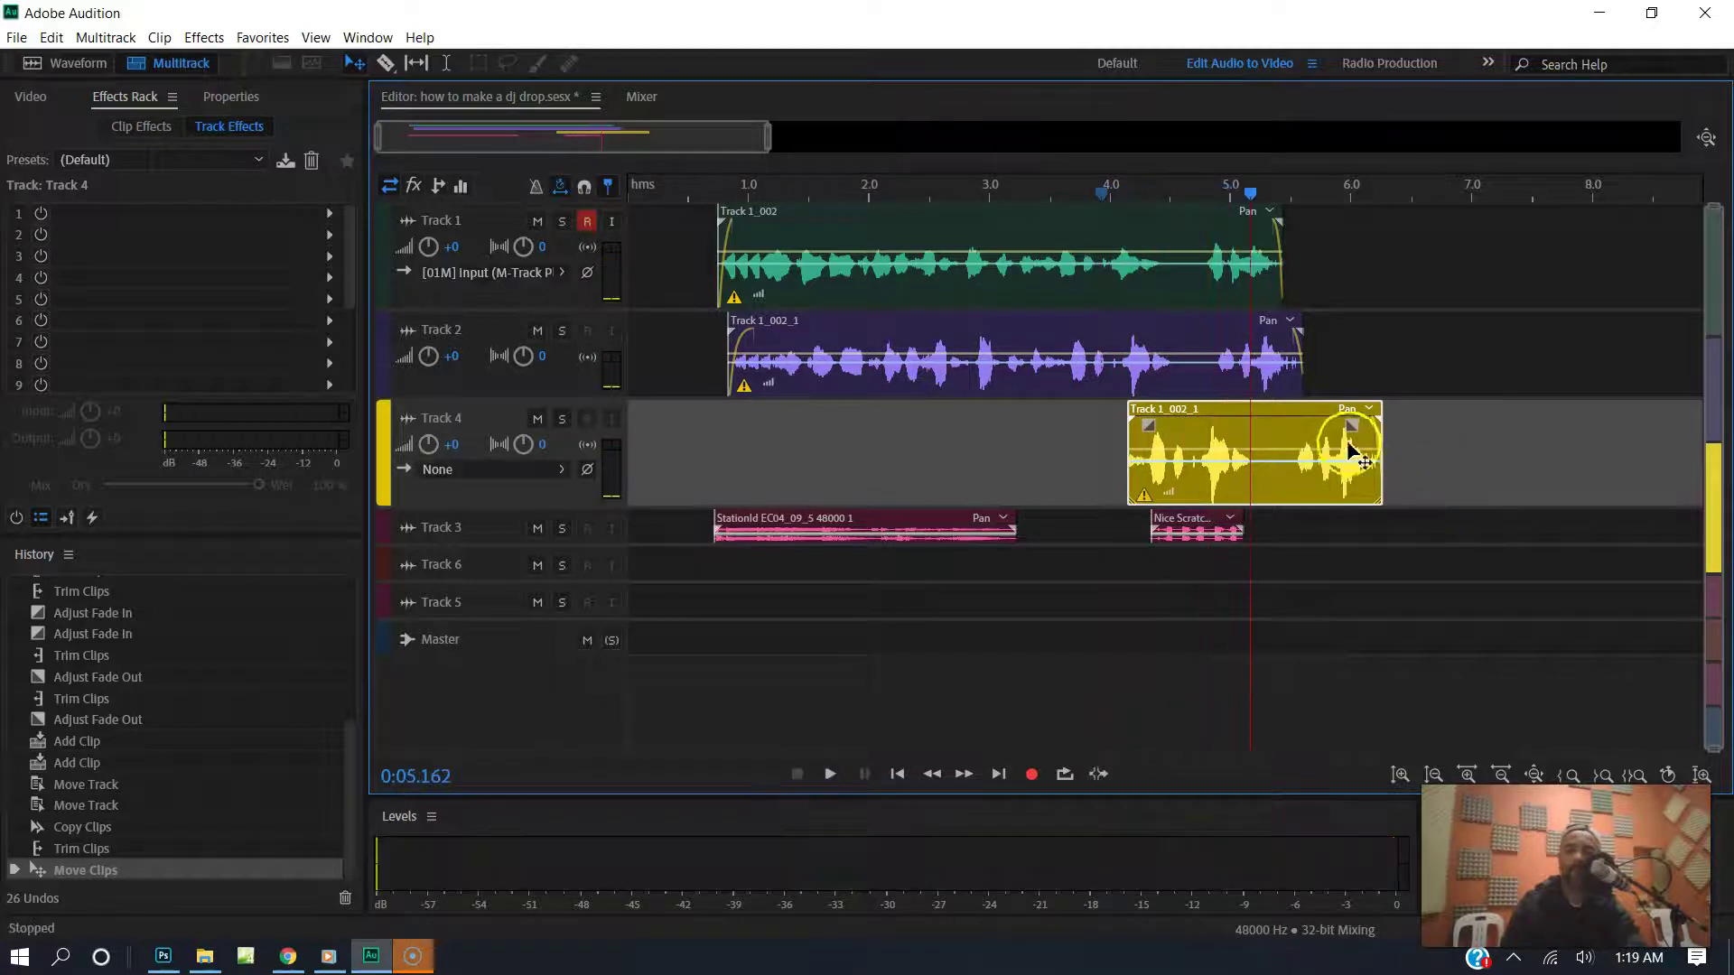
- Trim and fade the Track 4 clip's end at about 5.3 s, and convert the clip to a unique copy
drag(1378, 439, 1235, 418)
right_click(1209, 438)
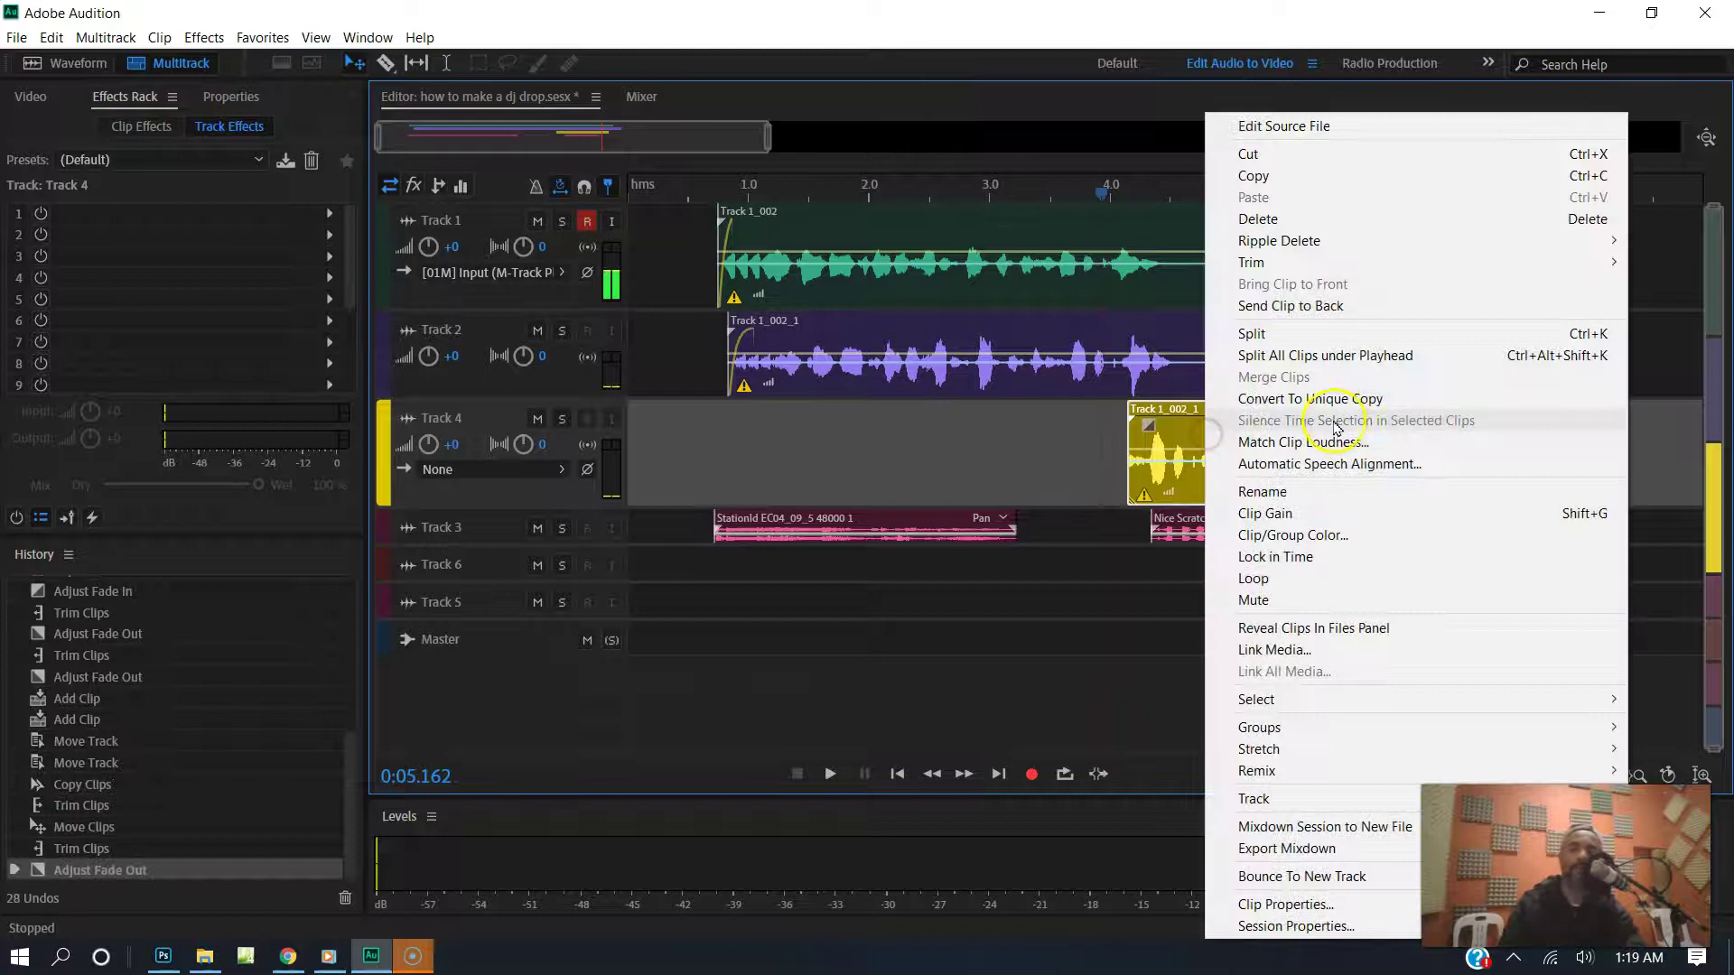
click(1320, 396)
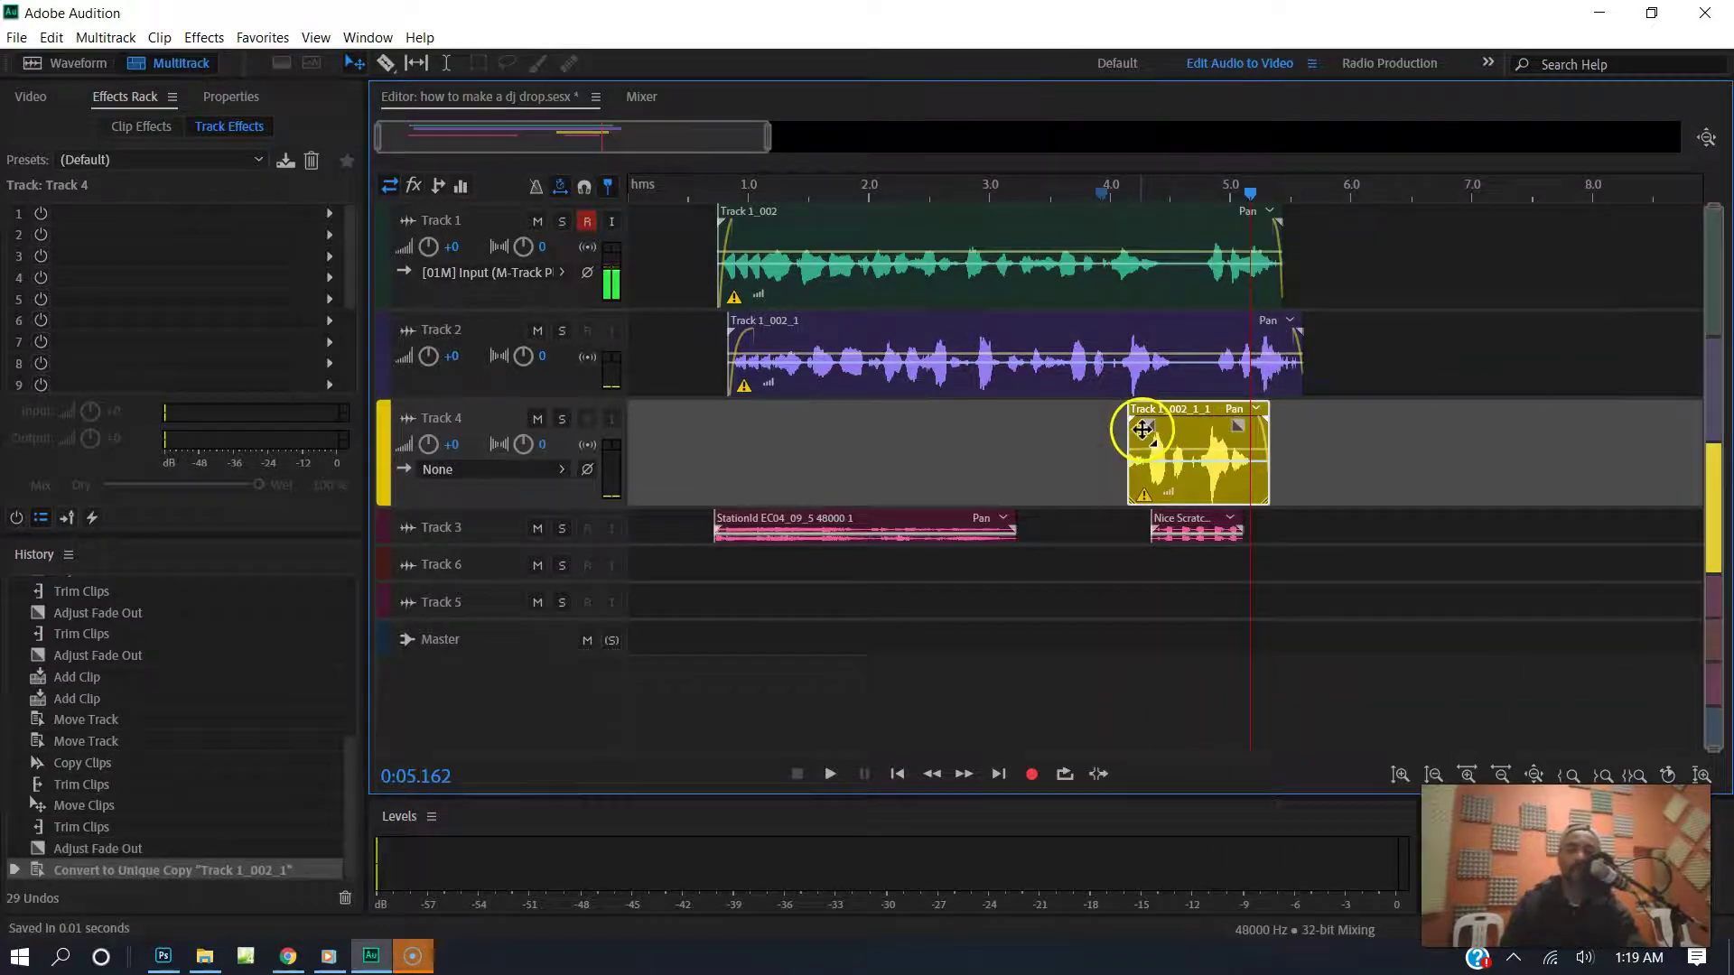
- Trim the start of the Track 4 voice clip to about 4.3 s and adjust its fade-in
drag(1145, 430, 1146, 440)
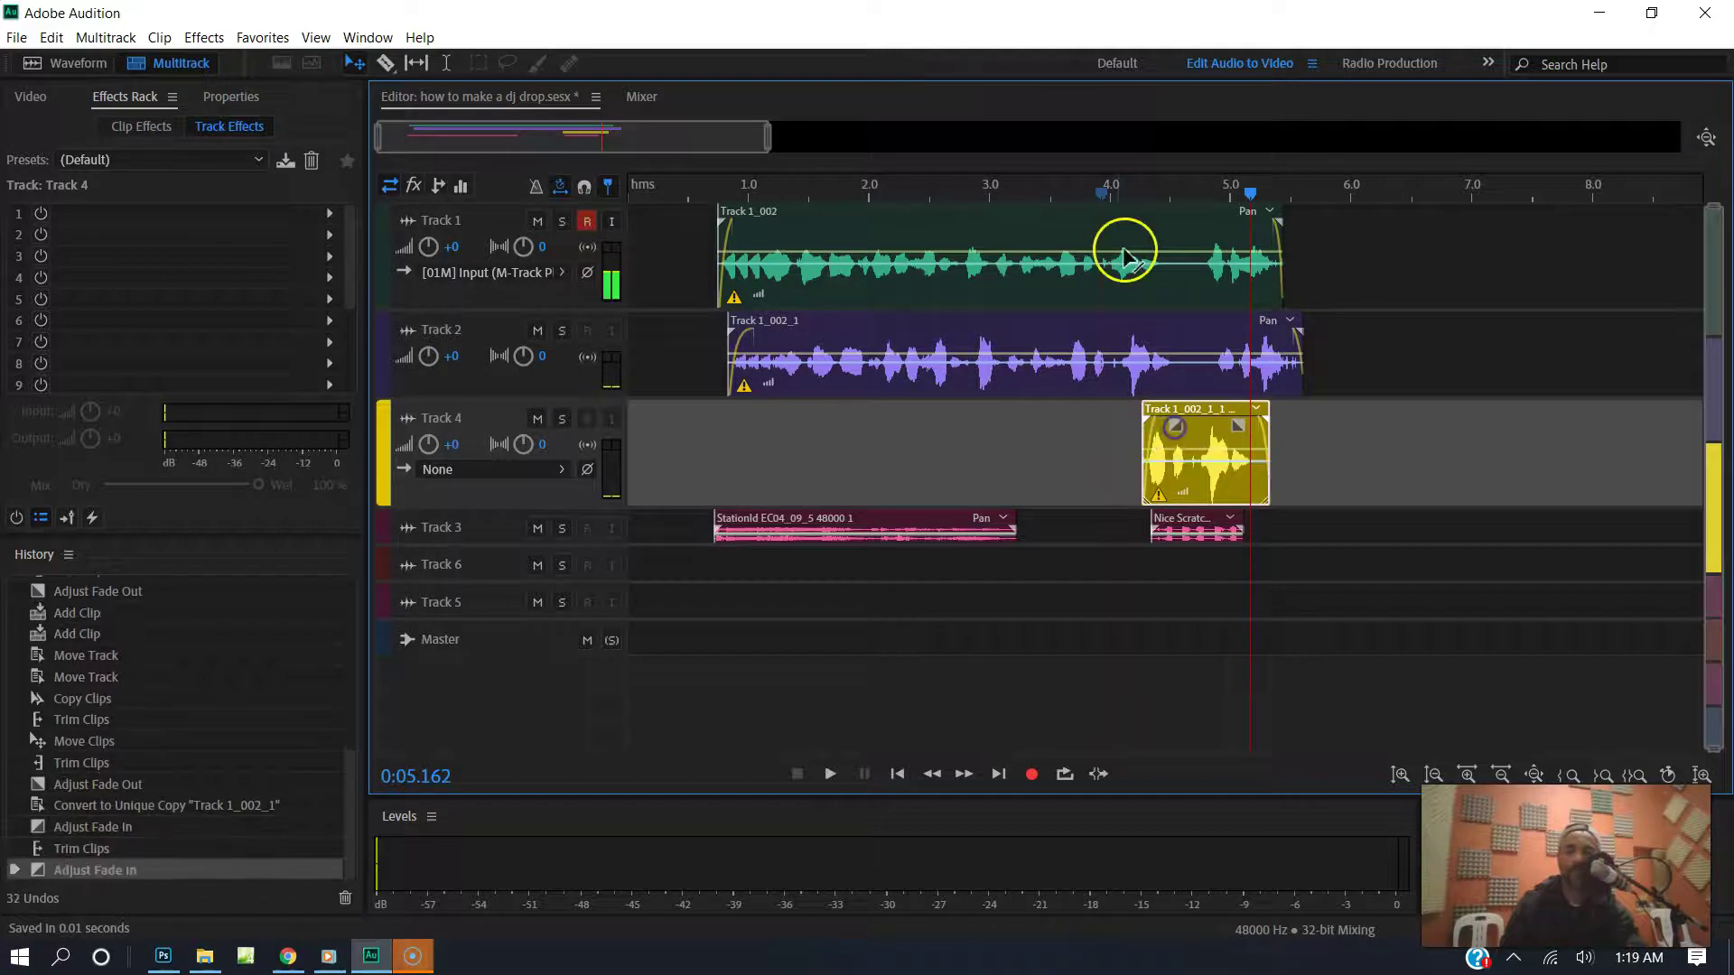
drag(1090, 187, 1193, 189)
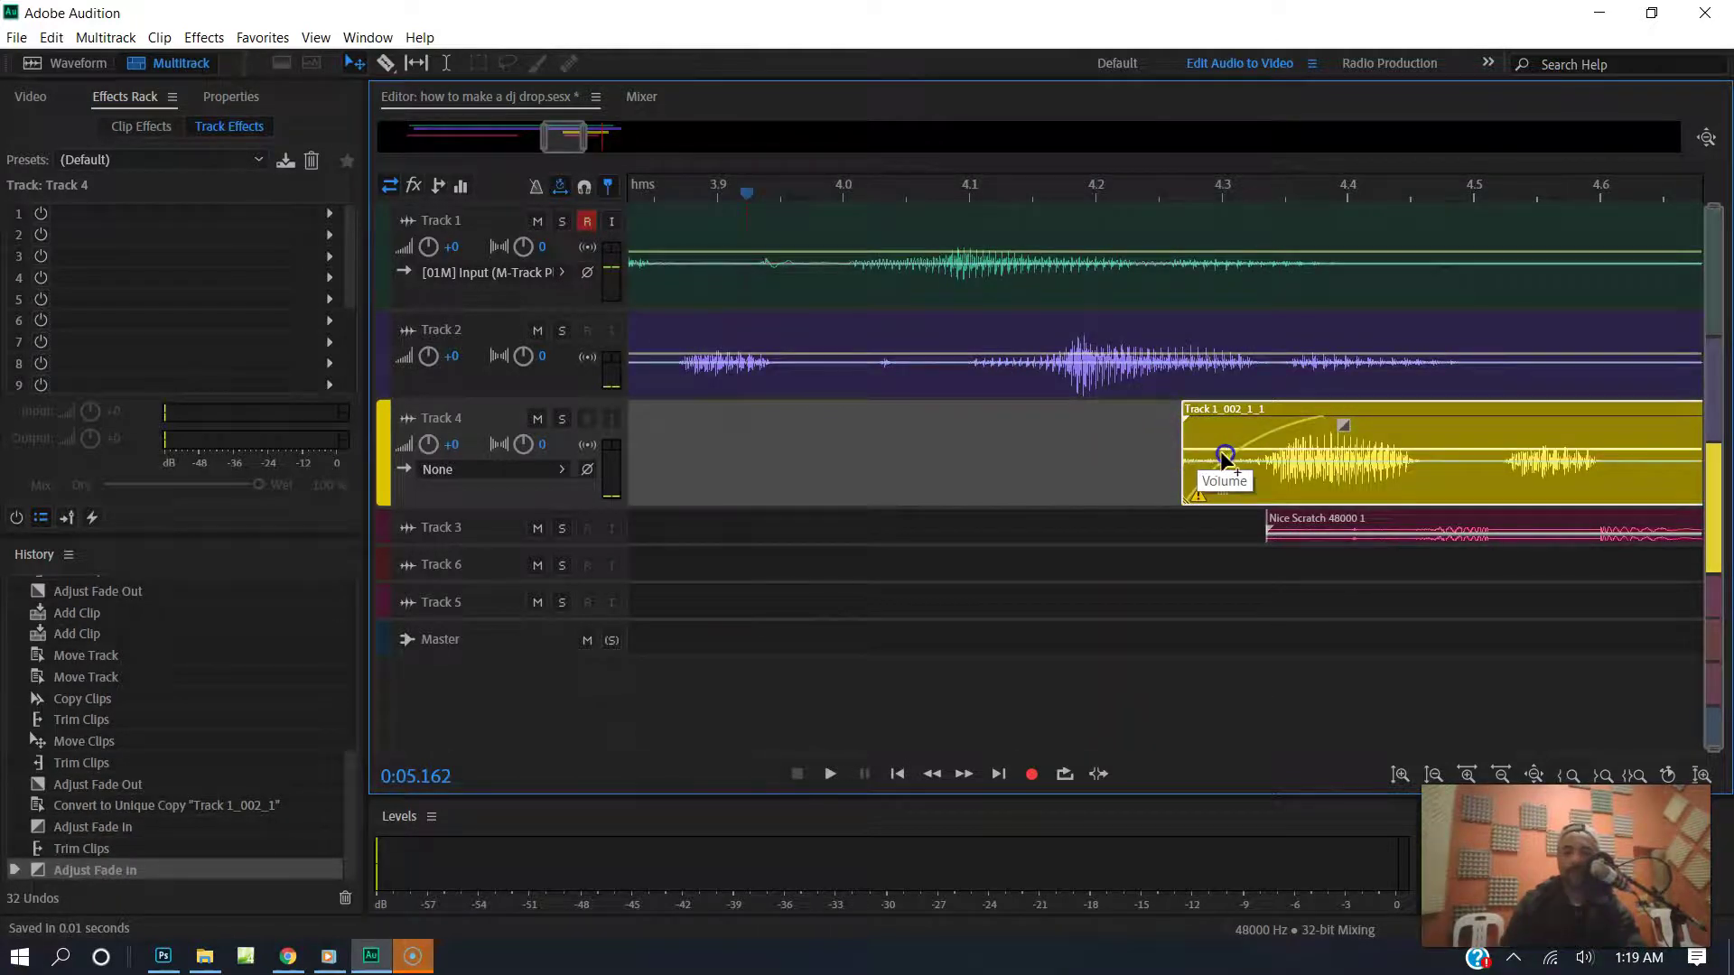
drag(1177, 441, 1226, 443)
- Play the passage from about 4.0 s, and open the Track 4 voice clip in the waveform editor
click(892, 193)
key(space)
drag(585, 137, 640, 145)
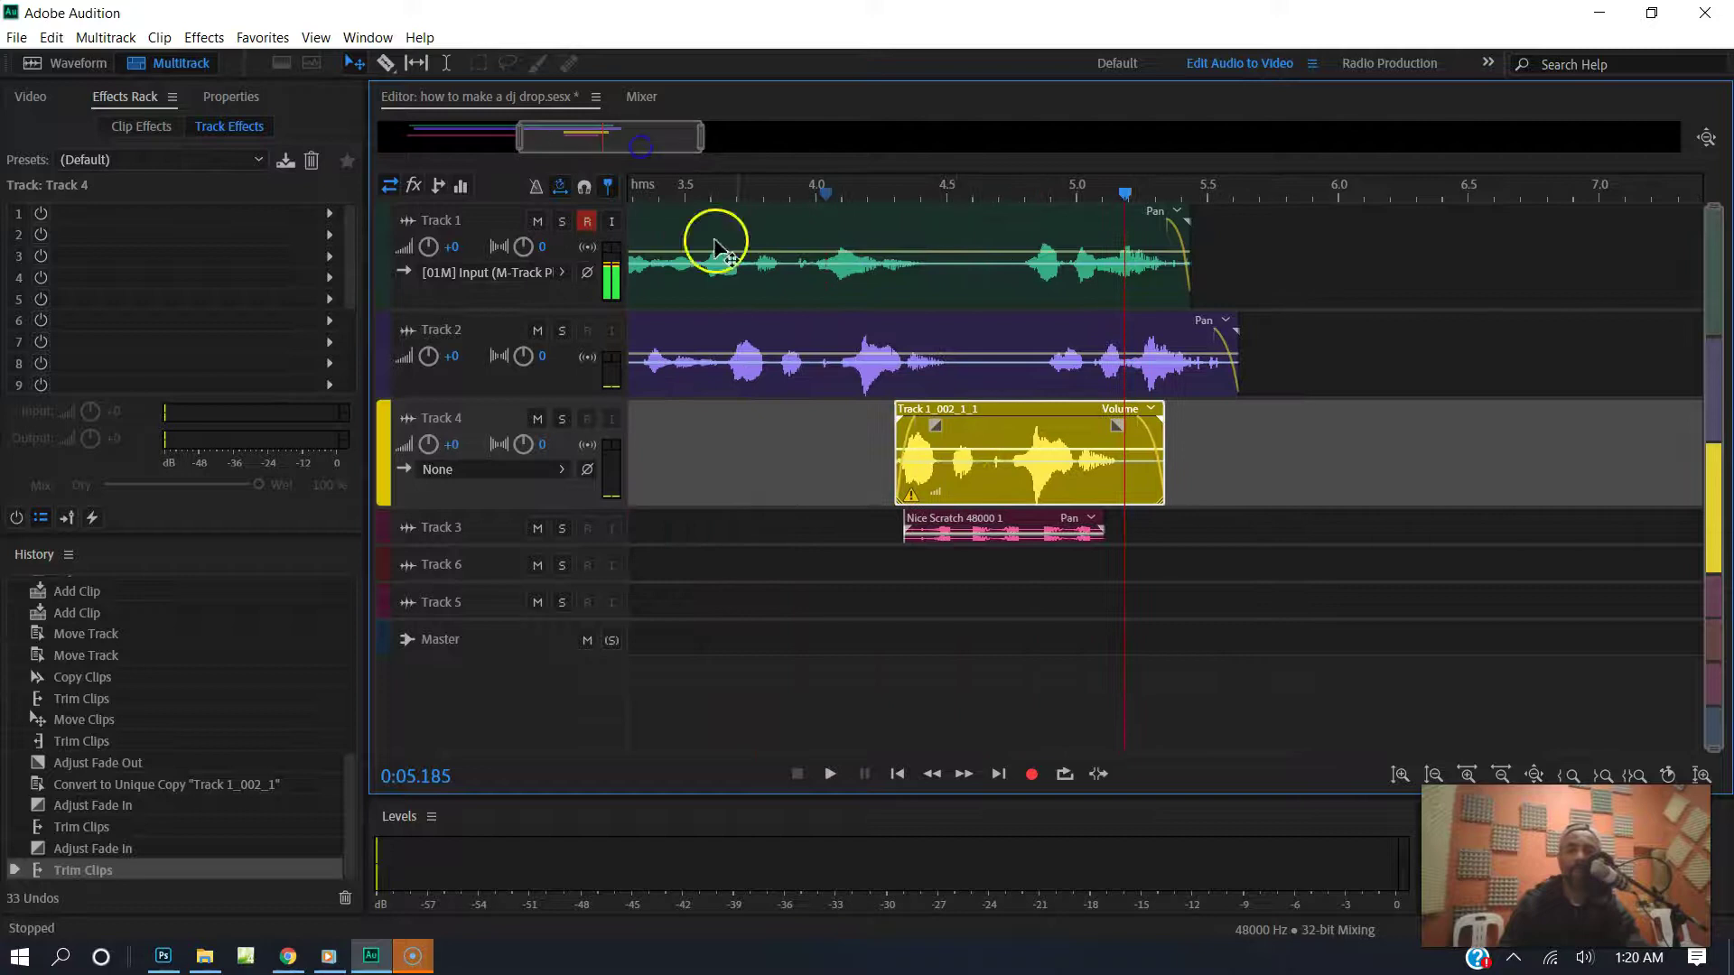
double_click(961, 432)
drag(451, 474, 421, 454)
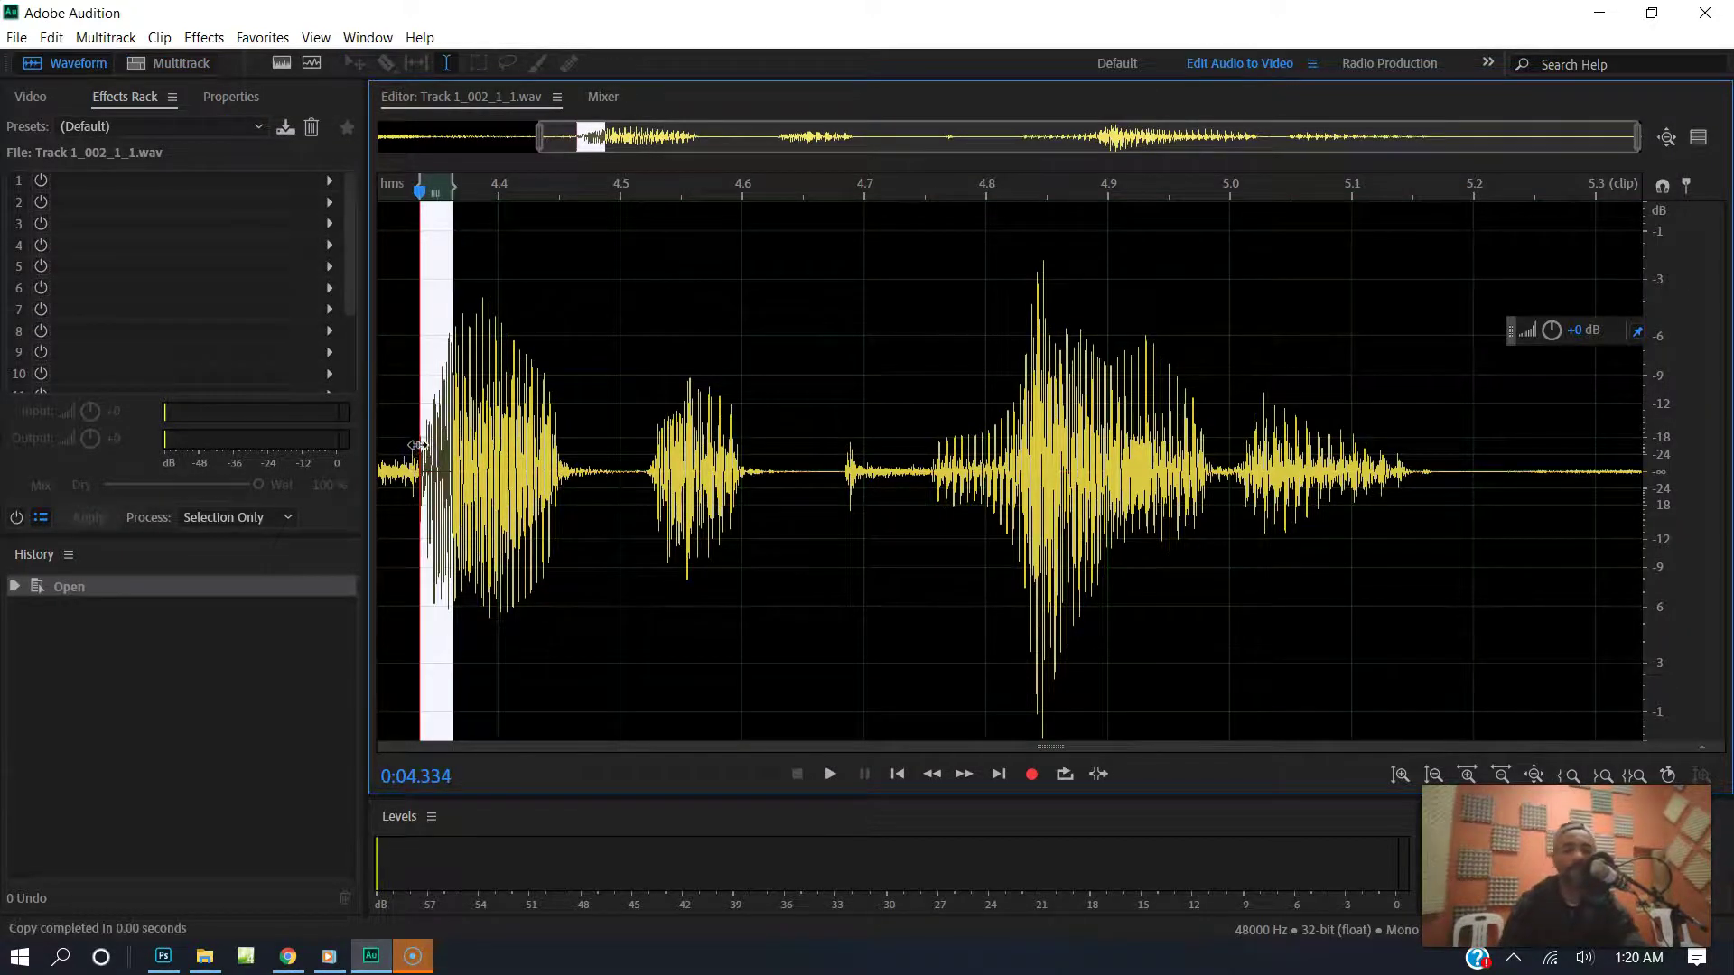
key(ctrl+v)
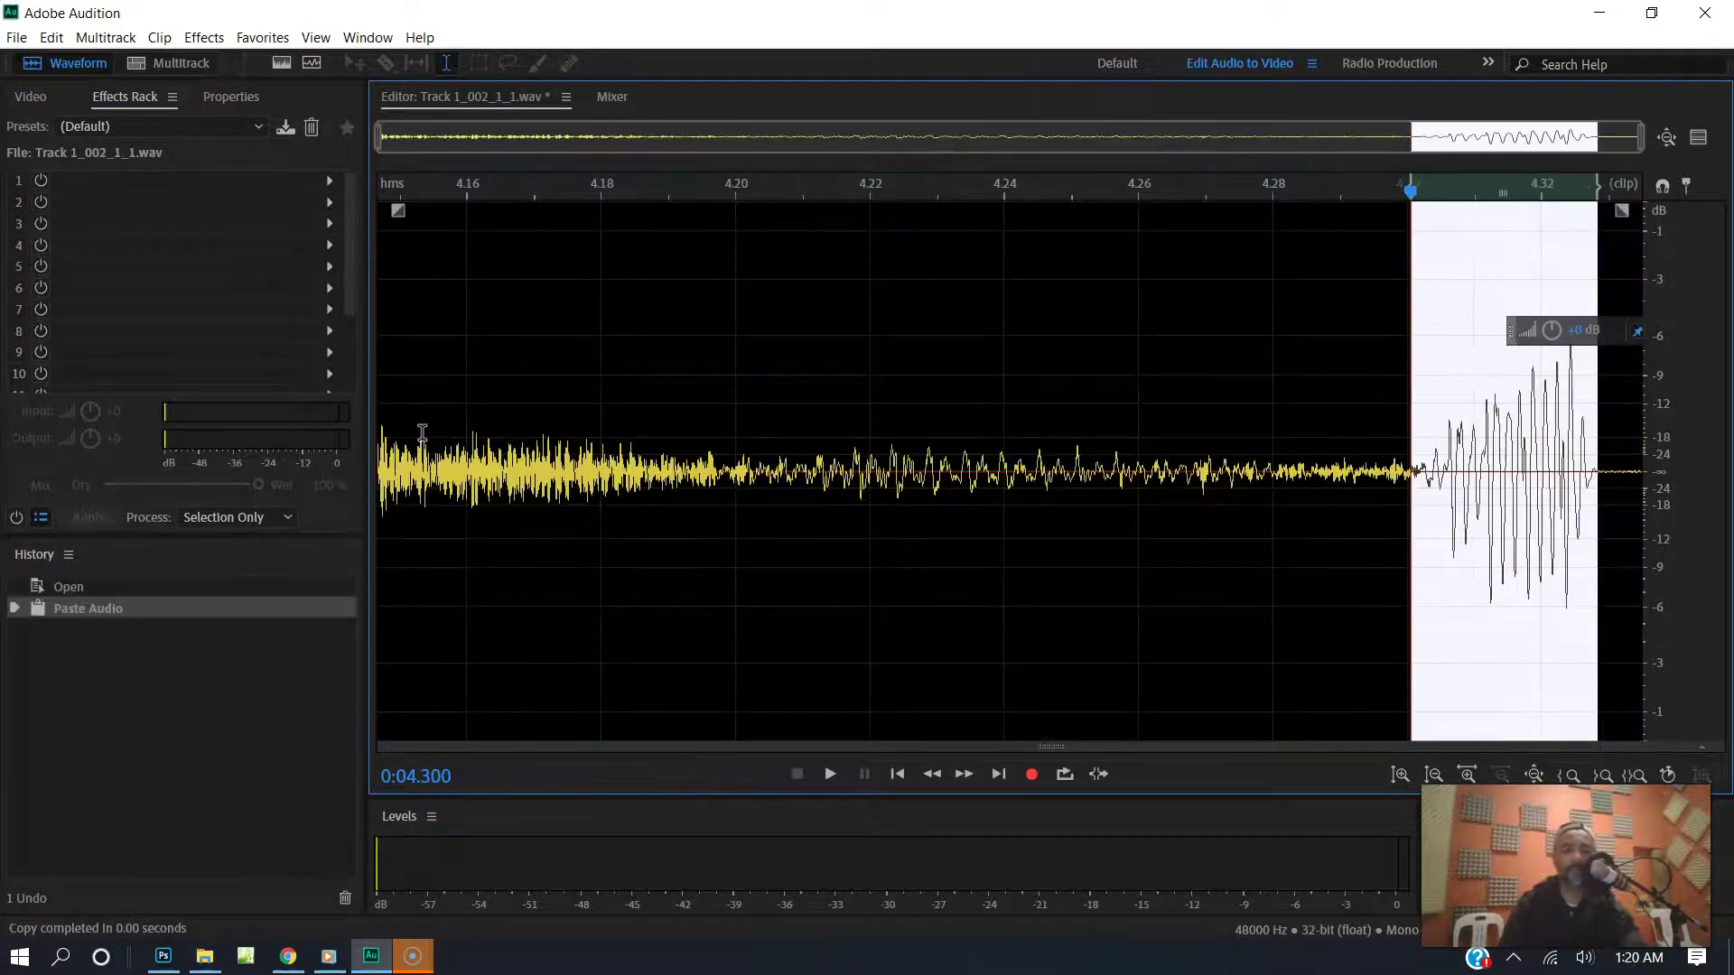
key(ctrl+z)
- Play the clip's waveform from about 4.3 s to locate the attack of the first word
click(545, 455)
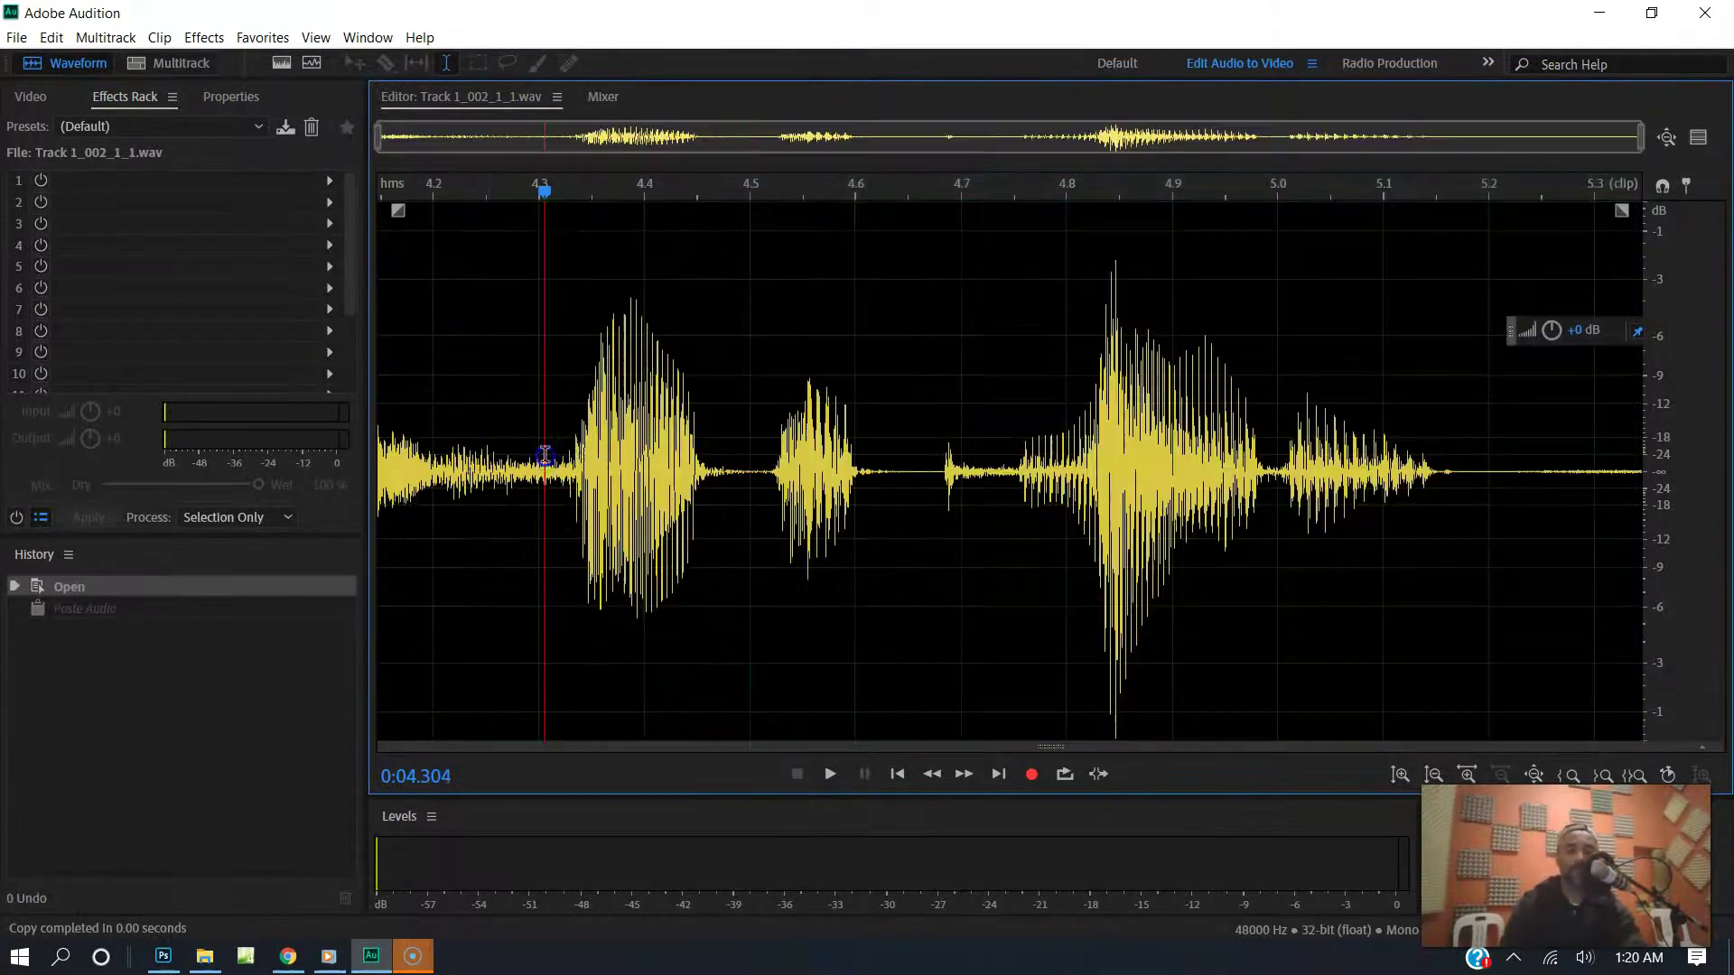
key(space)
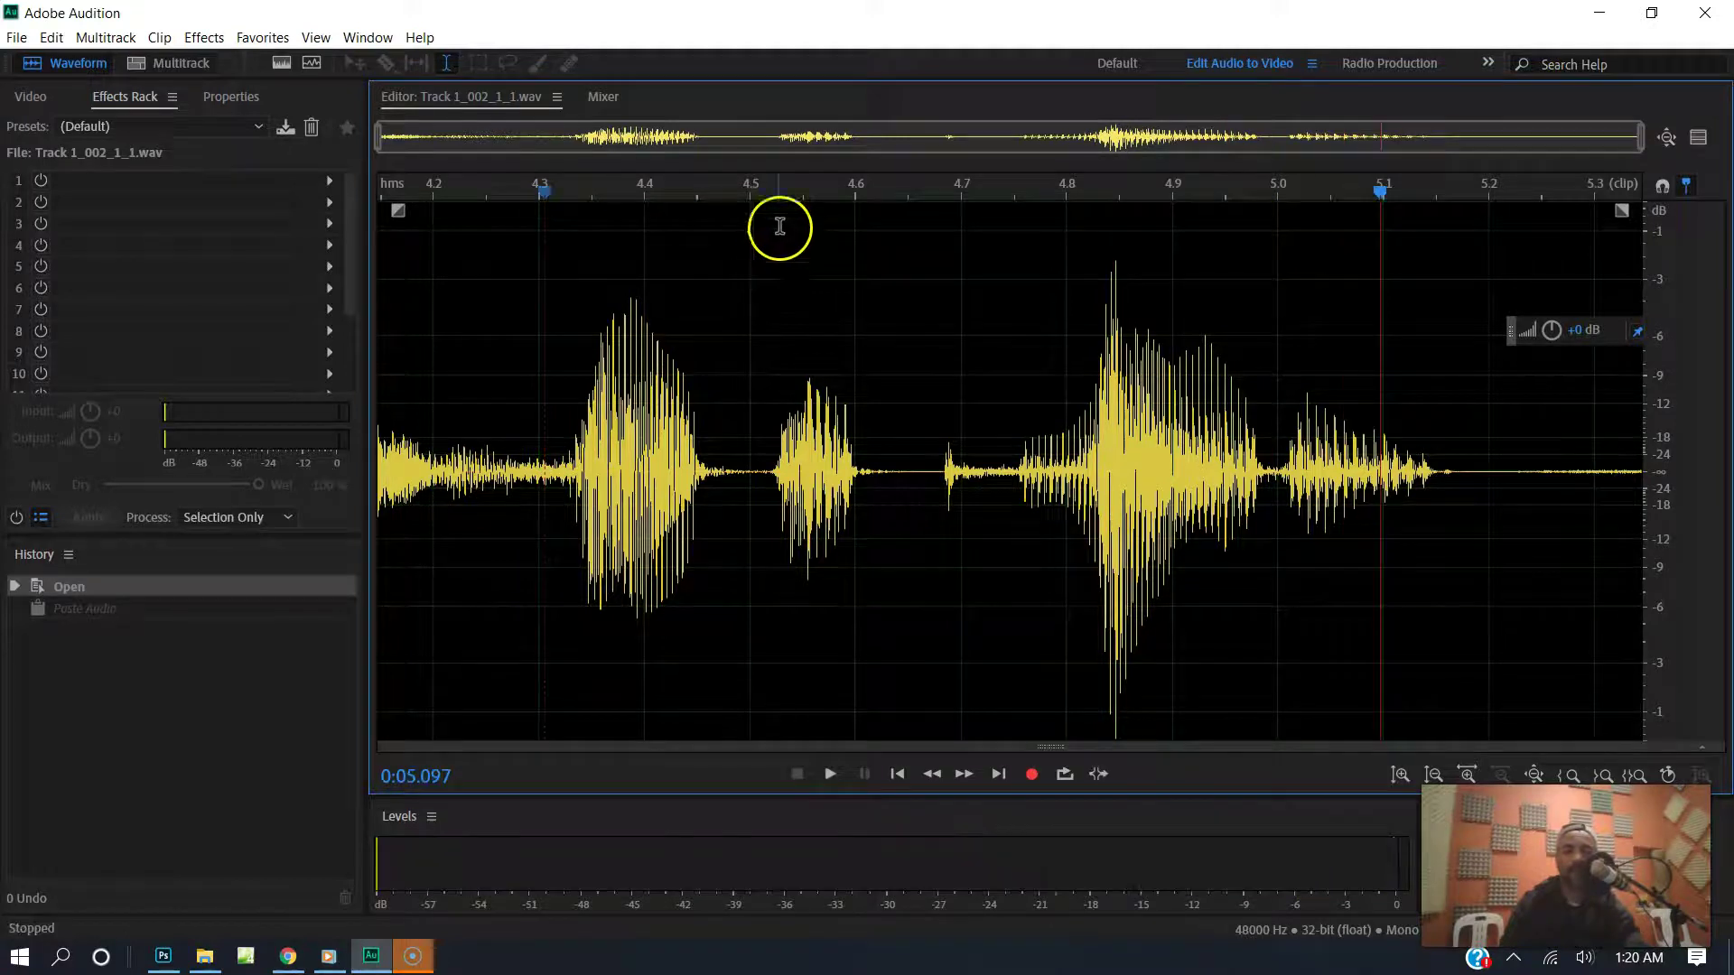
click(579, 433)
key(space)
- Copy the first word's attack from about 4.34 to 4.38 s and paste it directly before the word
click(548, 434)
drag(581, 433, 619, 444)
key(ctrl+c)
click(536, 438)
click(574, 443)
key(ctrl+v)
- Paste the copied attack twice more before the word, at about 4.328 s and 4.324 s, playing the stutter in between
click(511, 438)
click(561, 447)
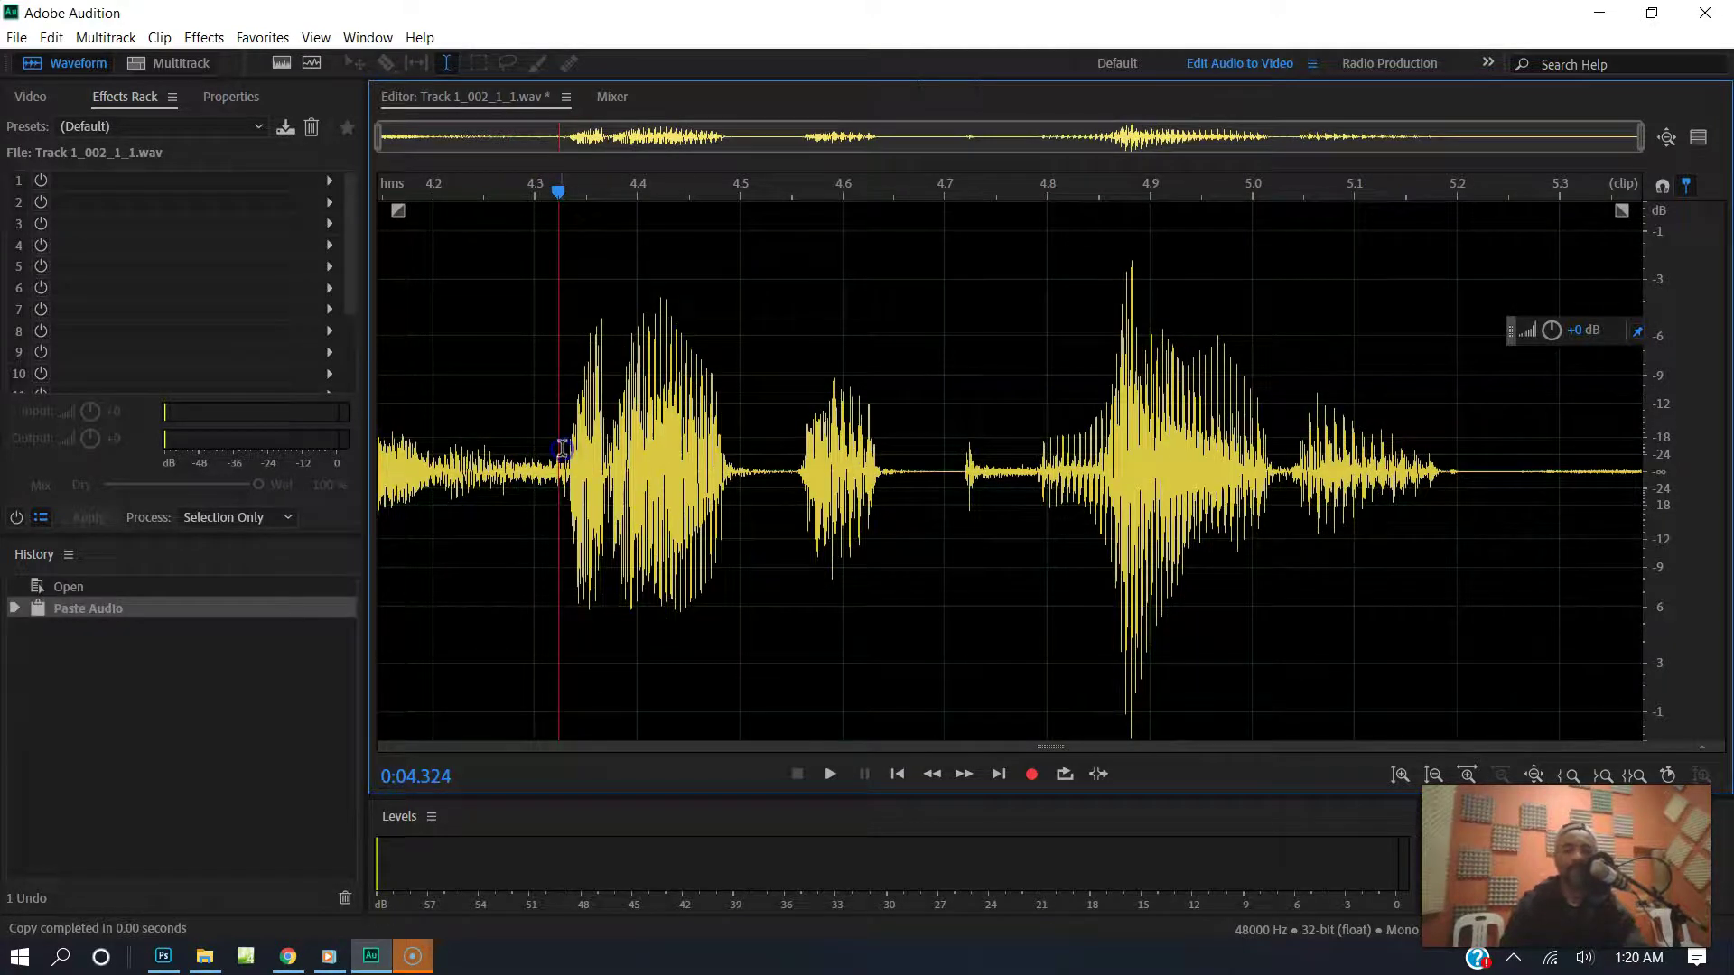
click(516, 411)
click(565, 447)
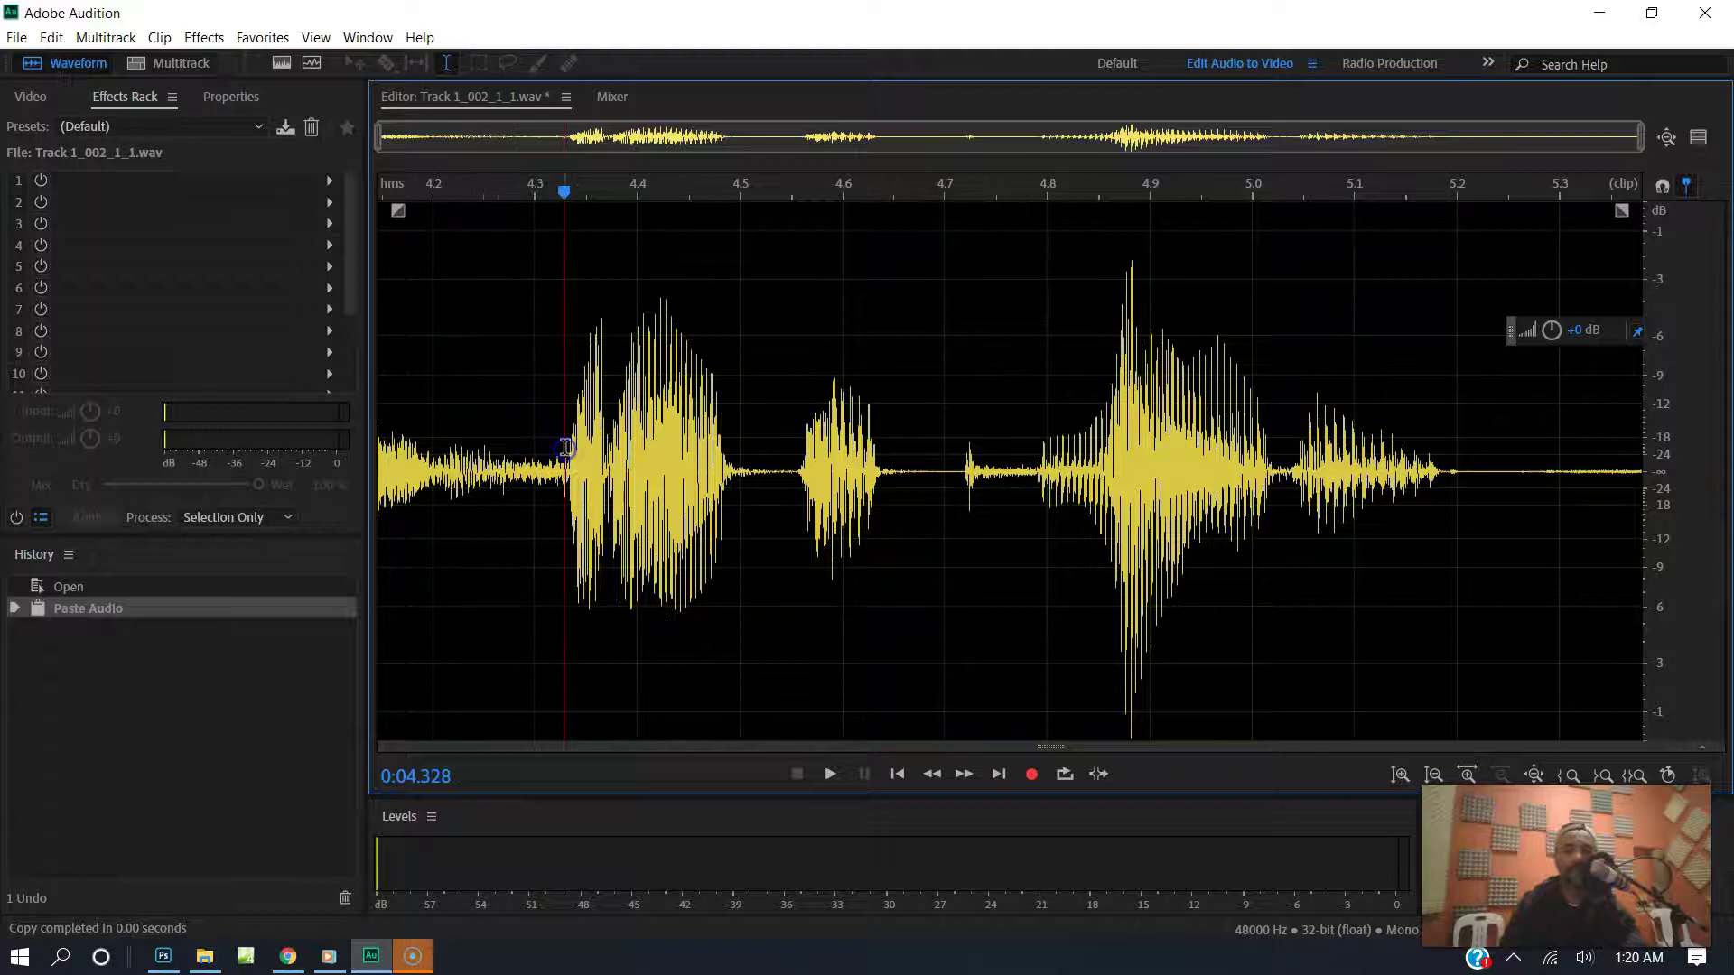
key(ctrl+v)
click(516, 427)
key(space)
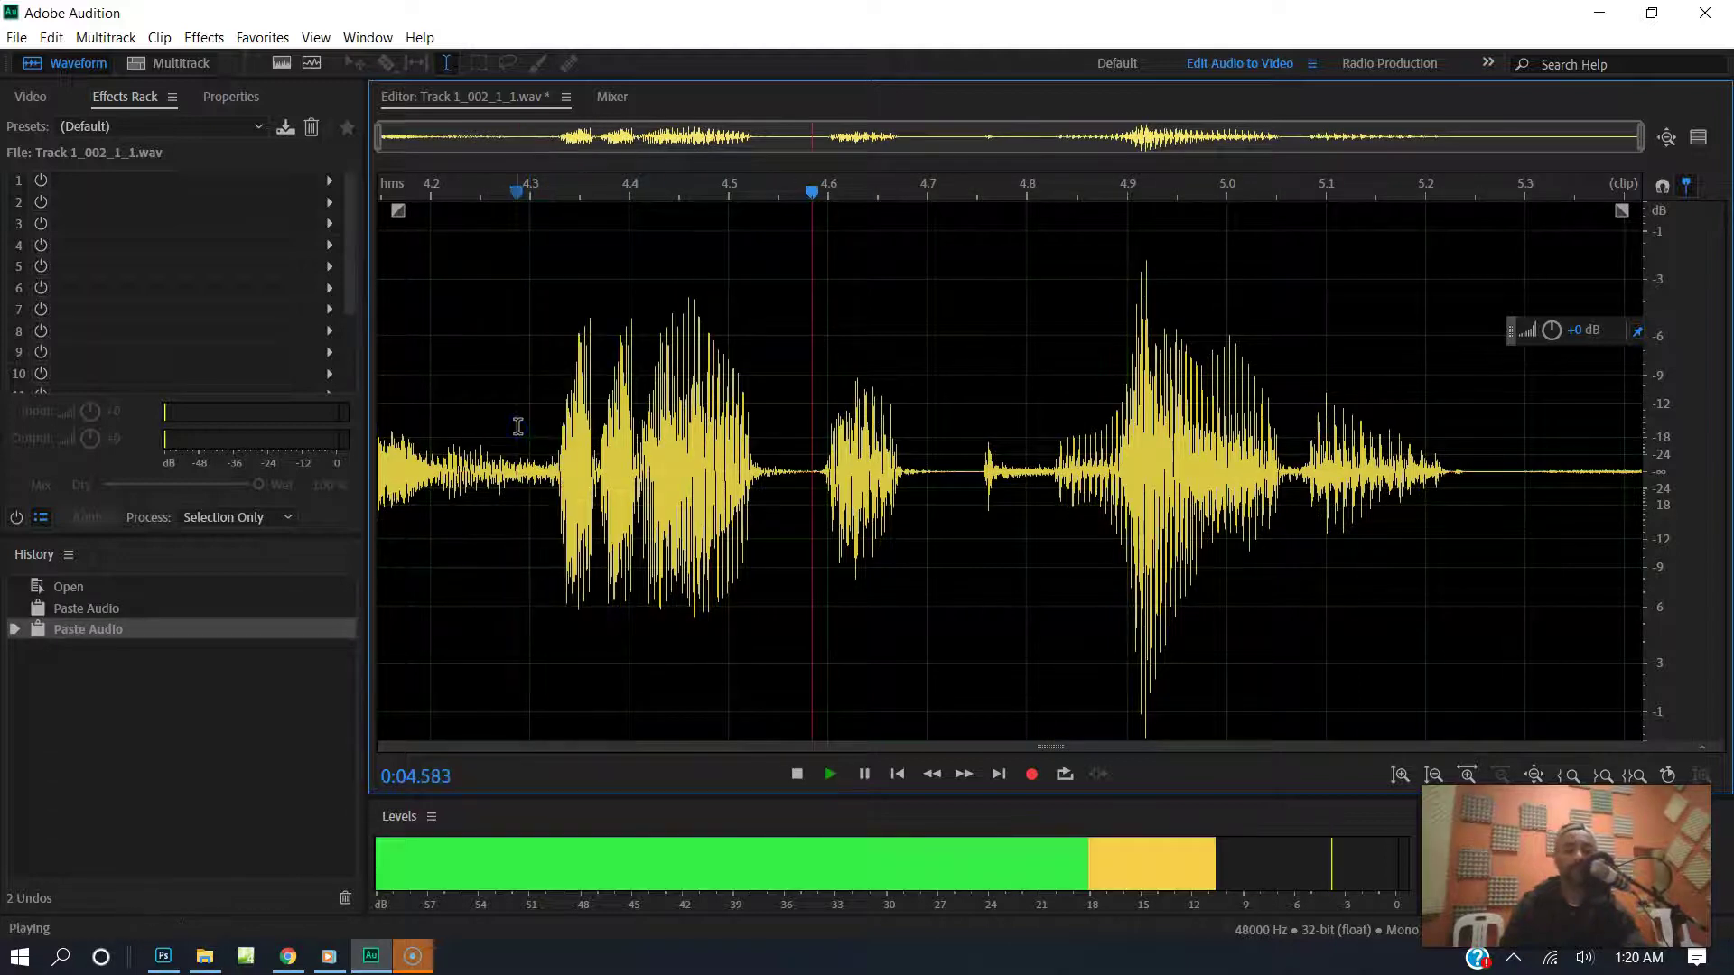
click(549, 433)
key(ctrl+v)
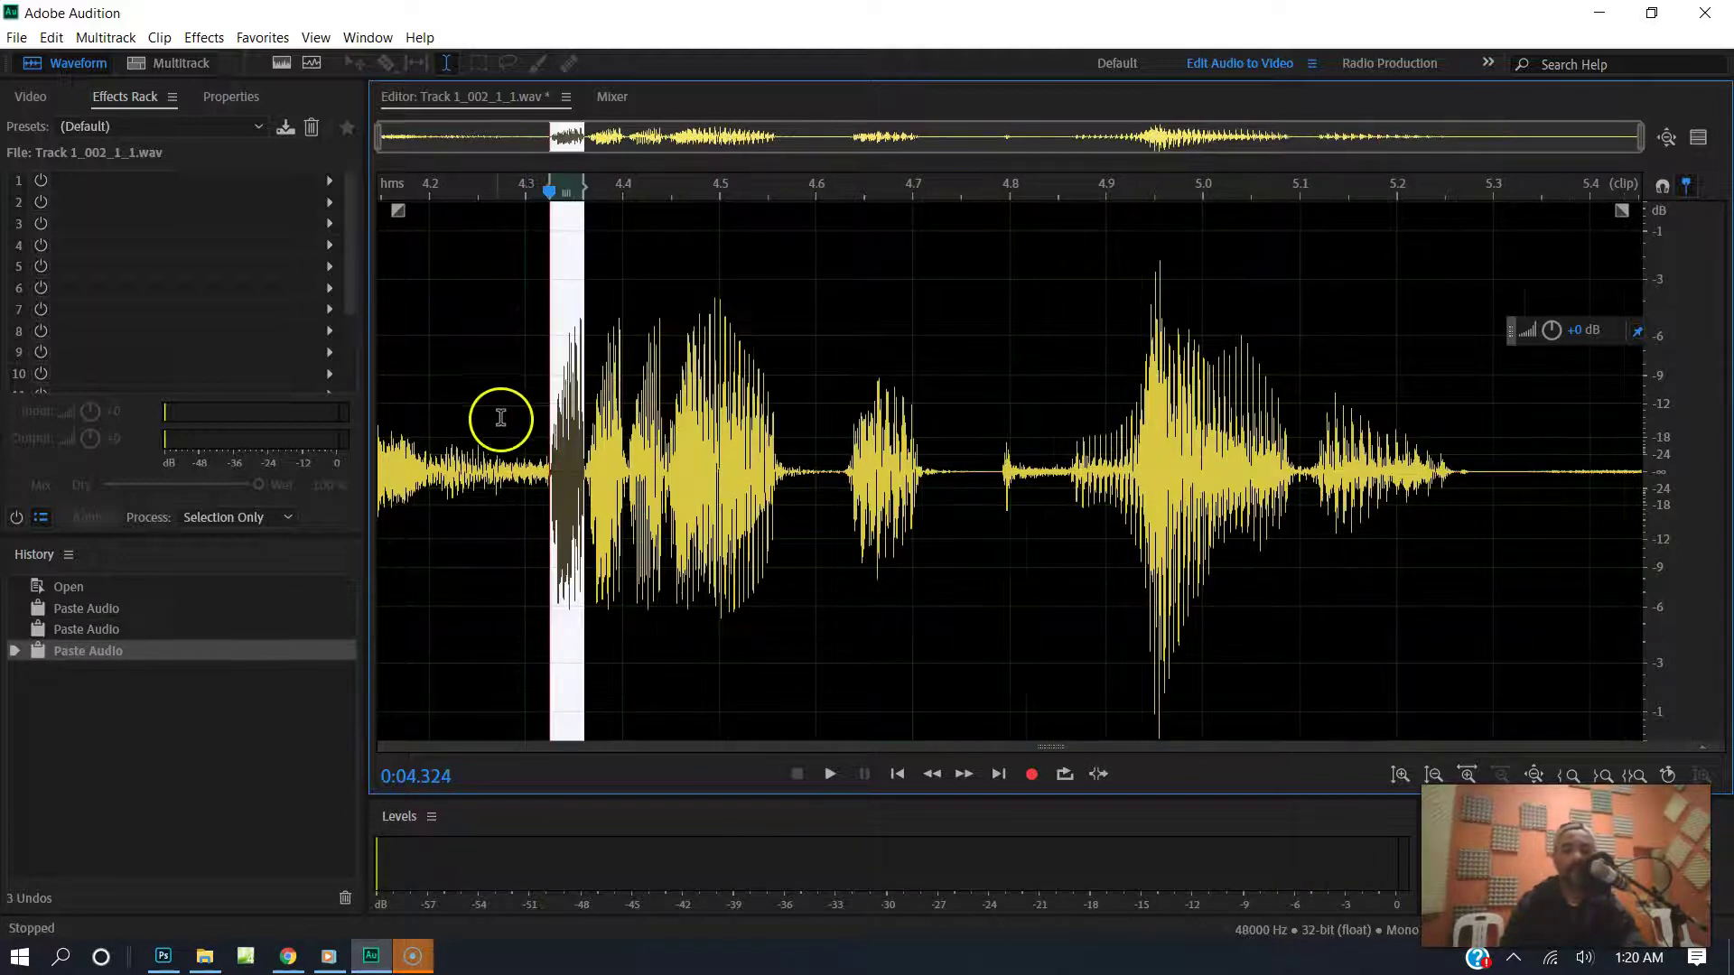
- Play the stuttered waveform, and return to the multitrack session to play the mix from about 4.0 s
click(482, 403)
key(space)
key(space)
key(8)
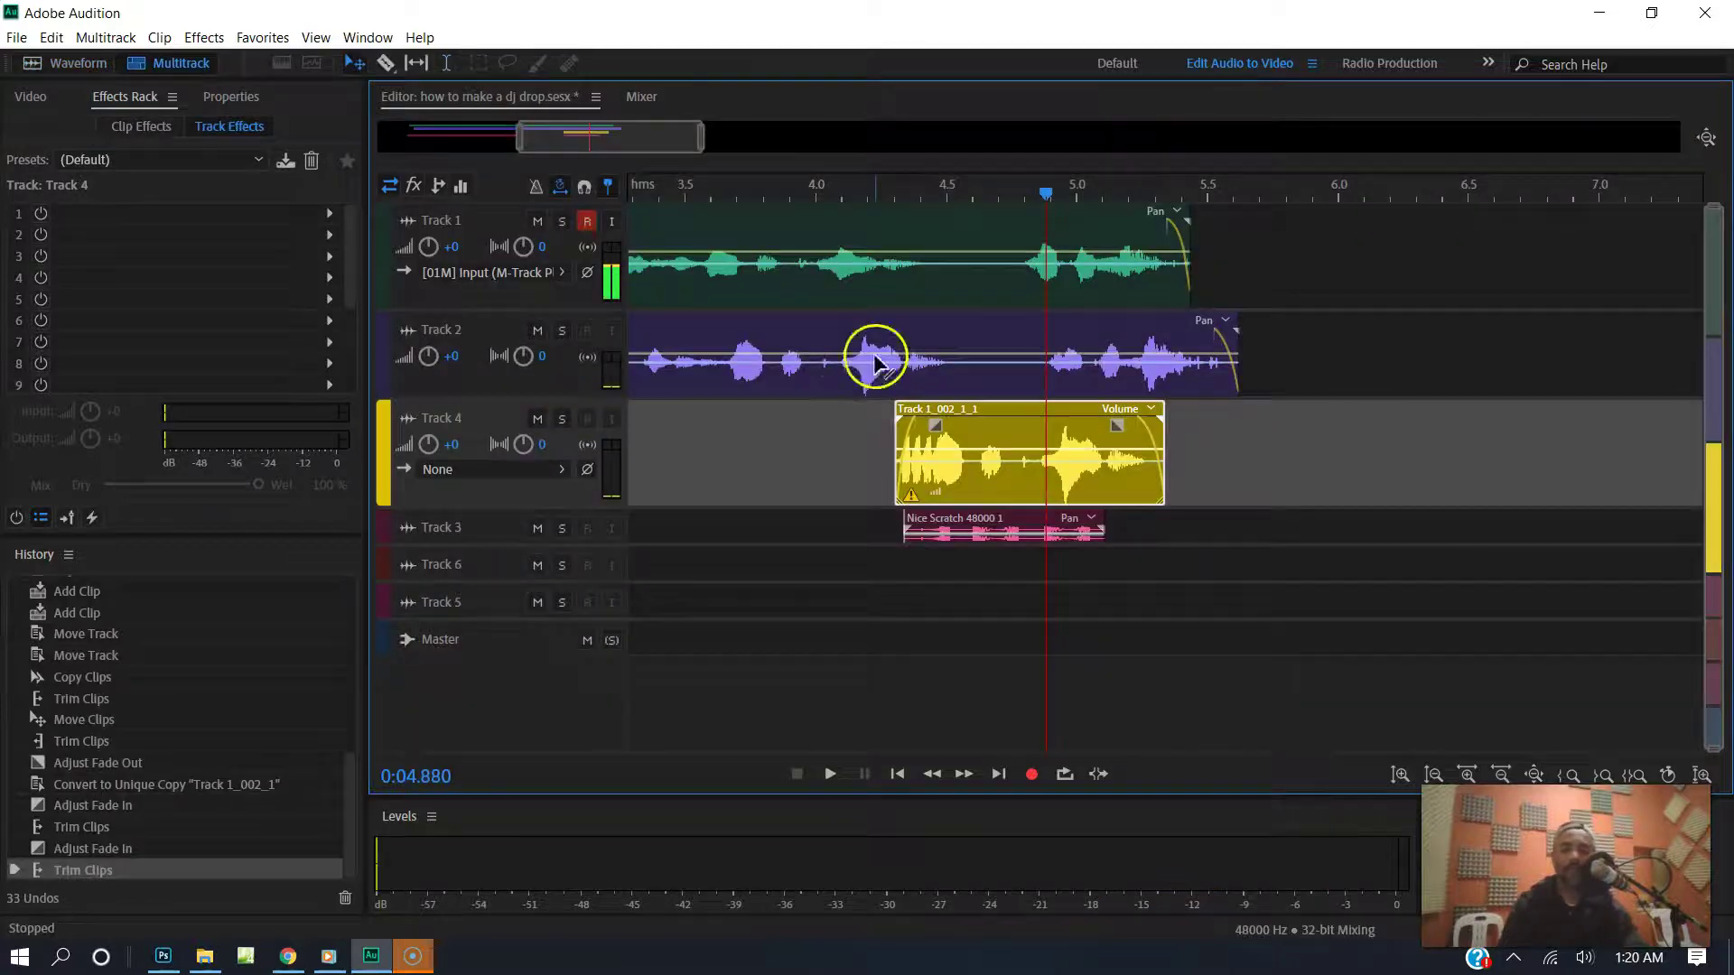
click(817, 224)
key(space)
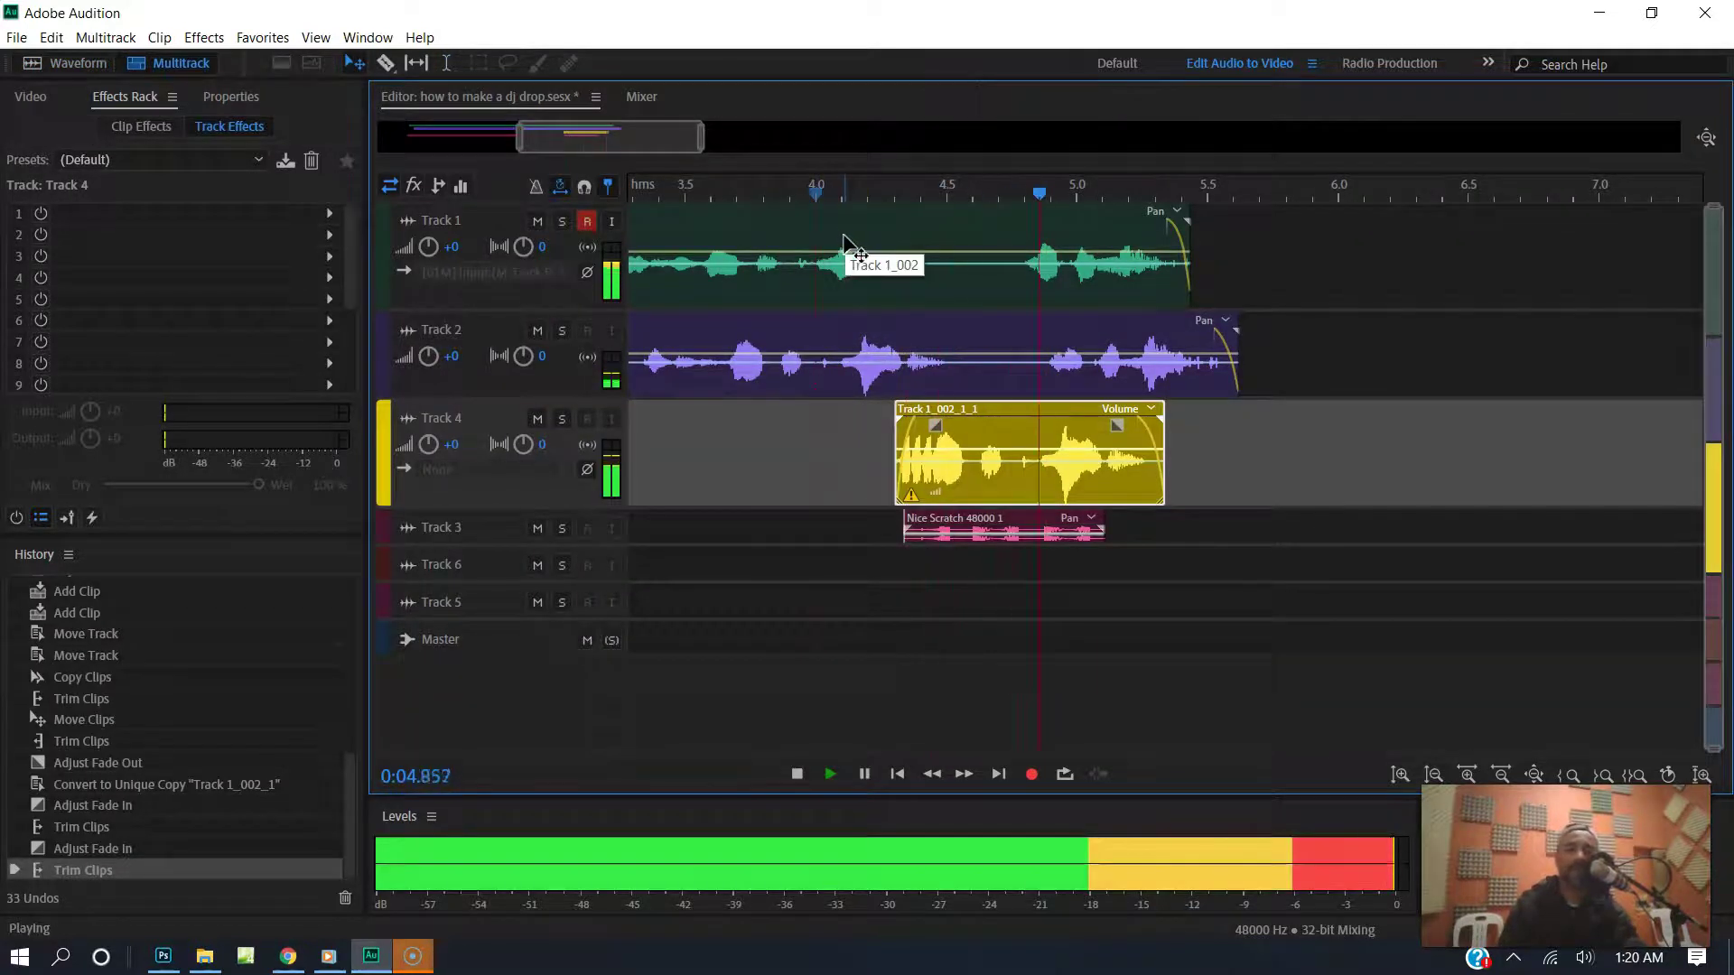
key(space)
- Show the session from its start and play the whole drop from about 0.6 s
drag(522, 135, 411, 135)
drag(650, 144, 619, 145)
click(723, 192)
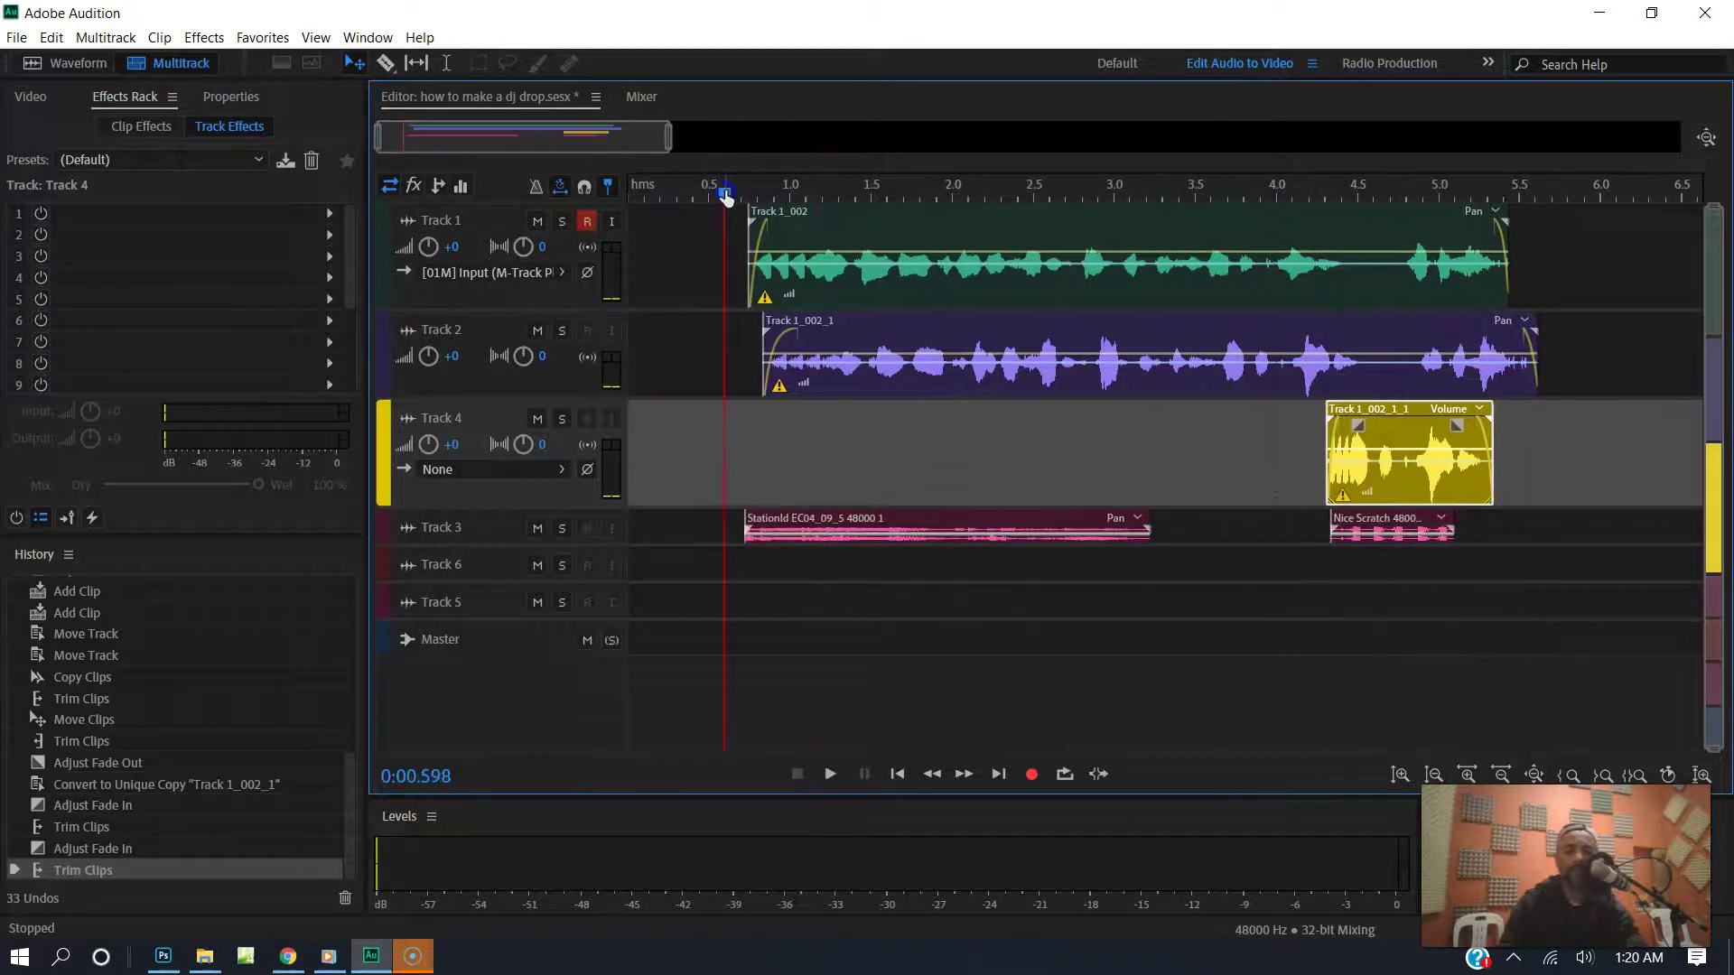
key(space)
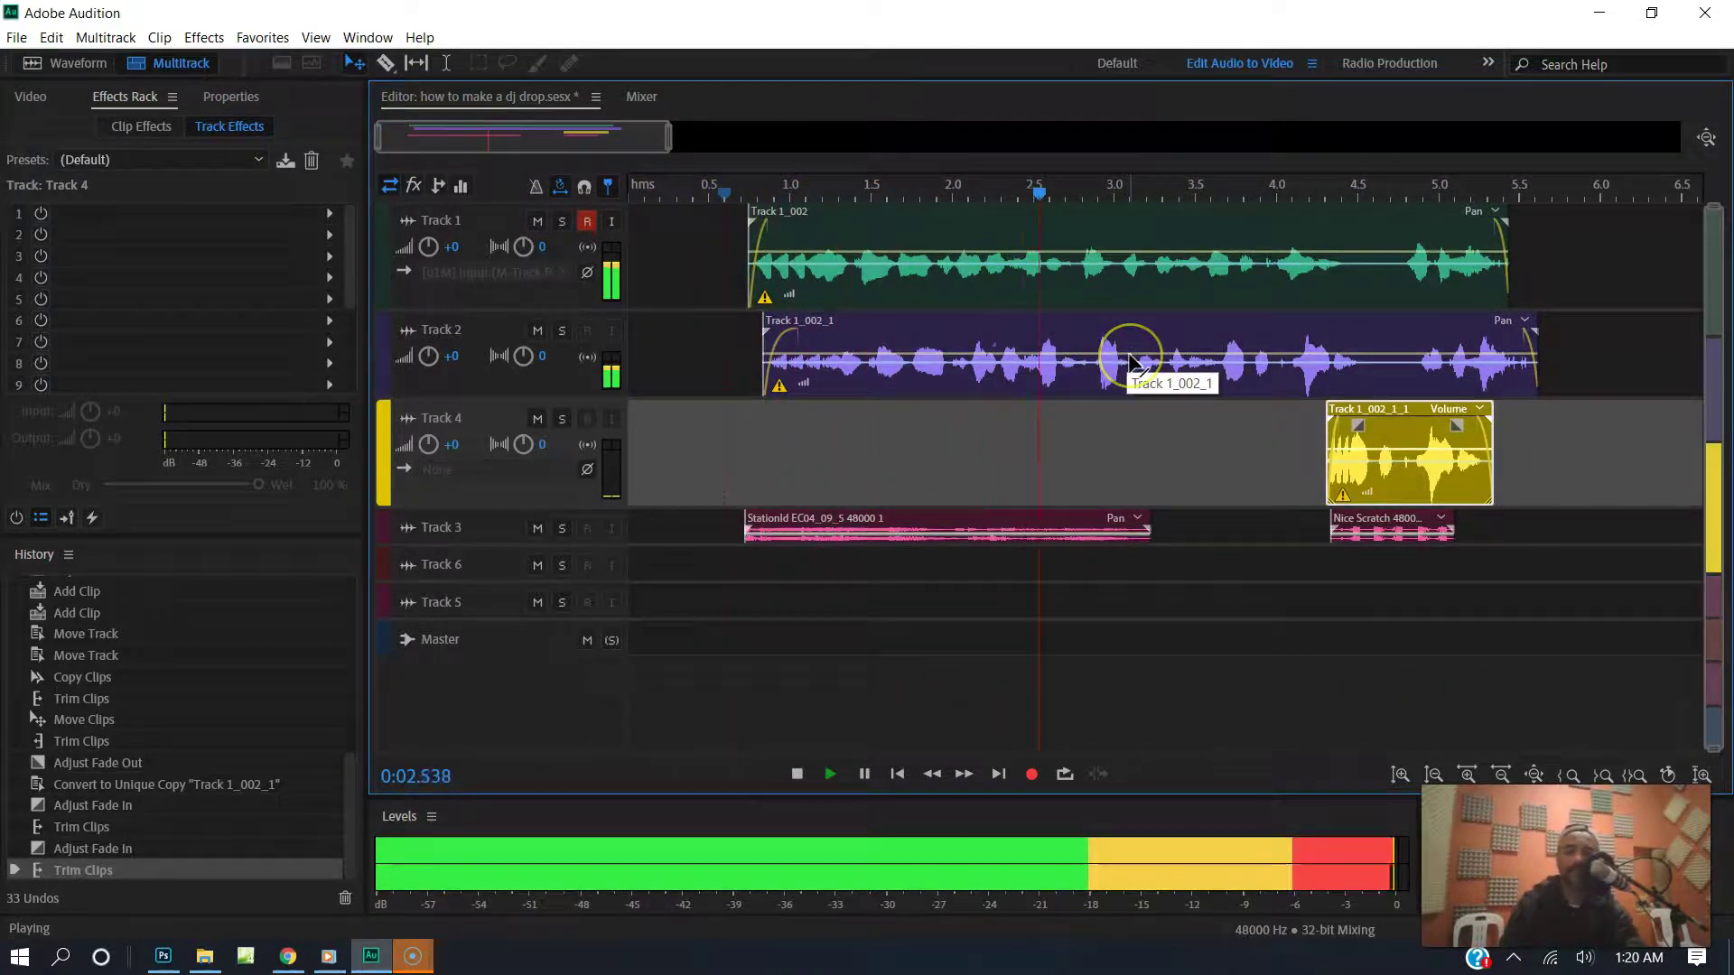
click(1261, 378)
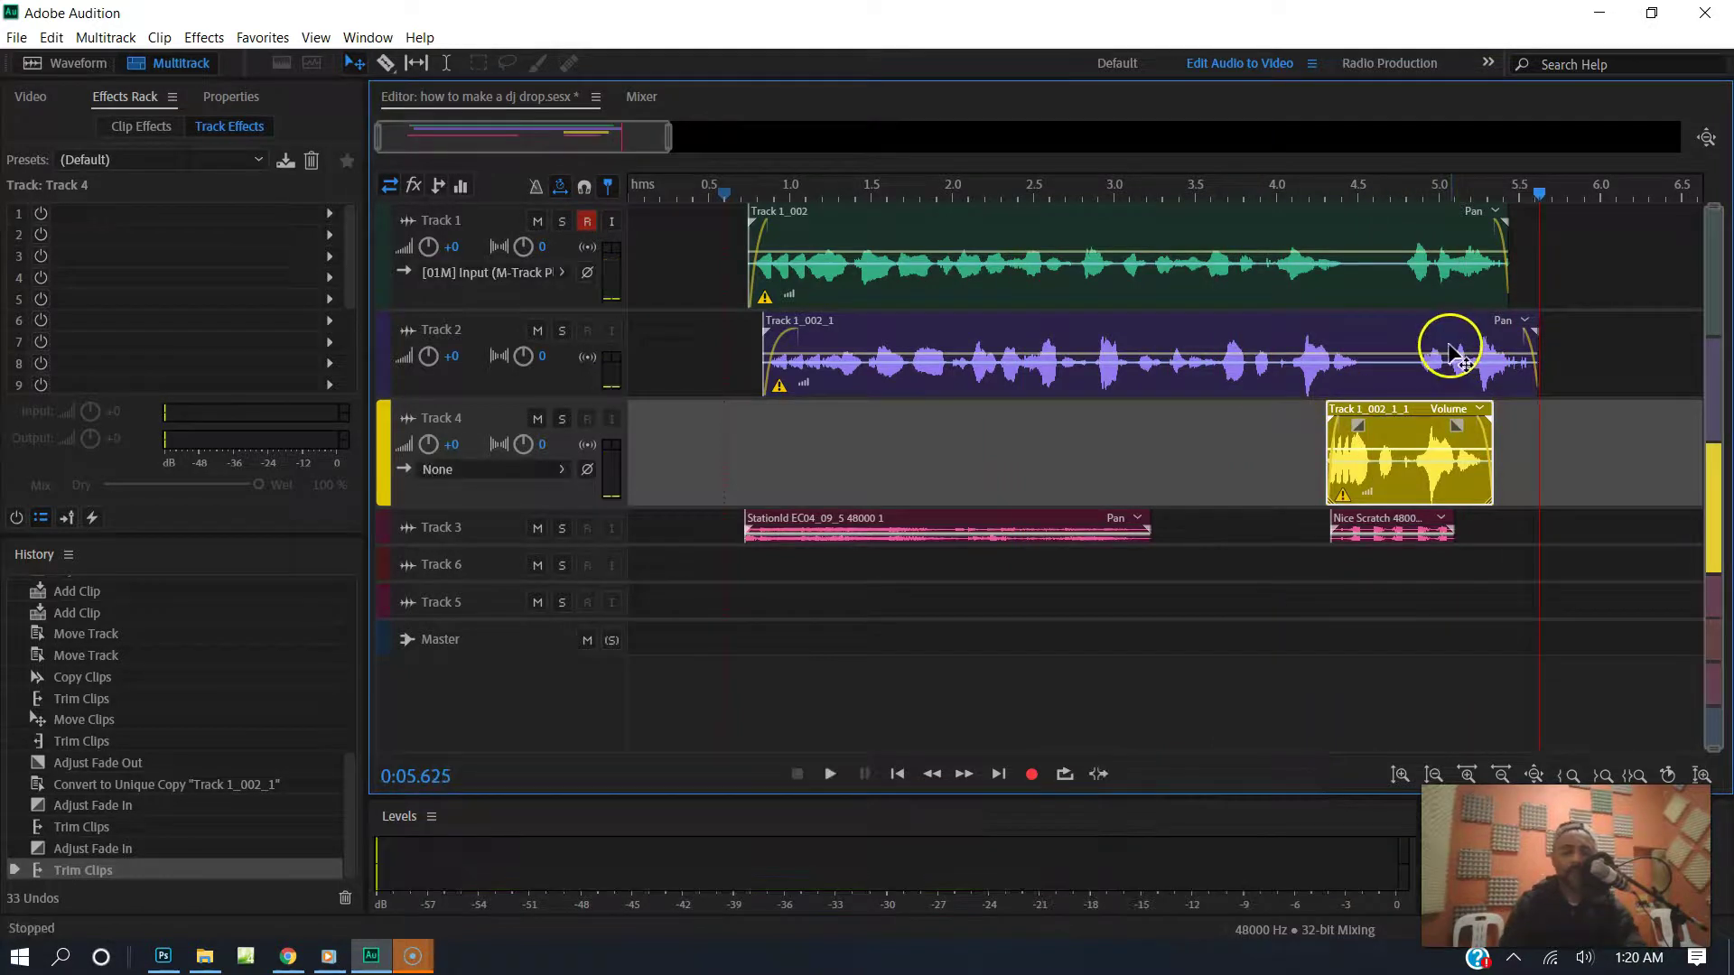
- Copy the Track 2 voice clip onto Track 4 again and trim its start to about 5.5 s, leaving the final words
drag(1436, 357, 1540, 422)
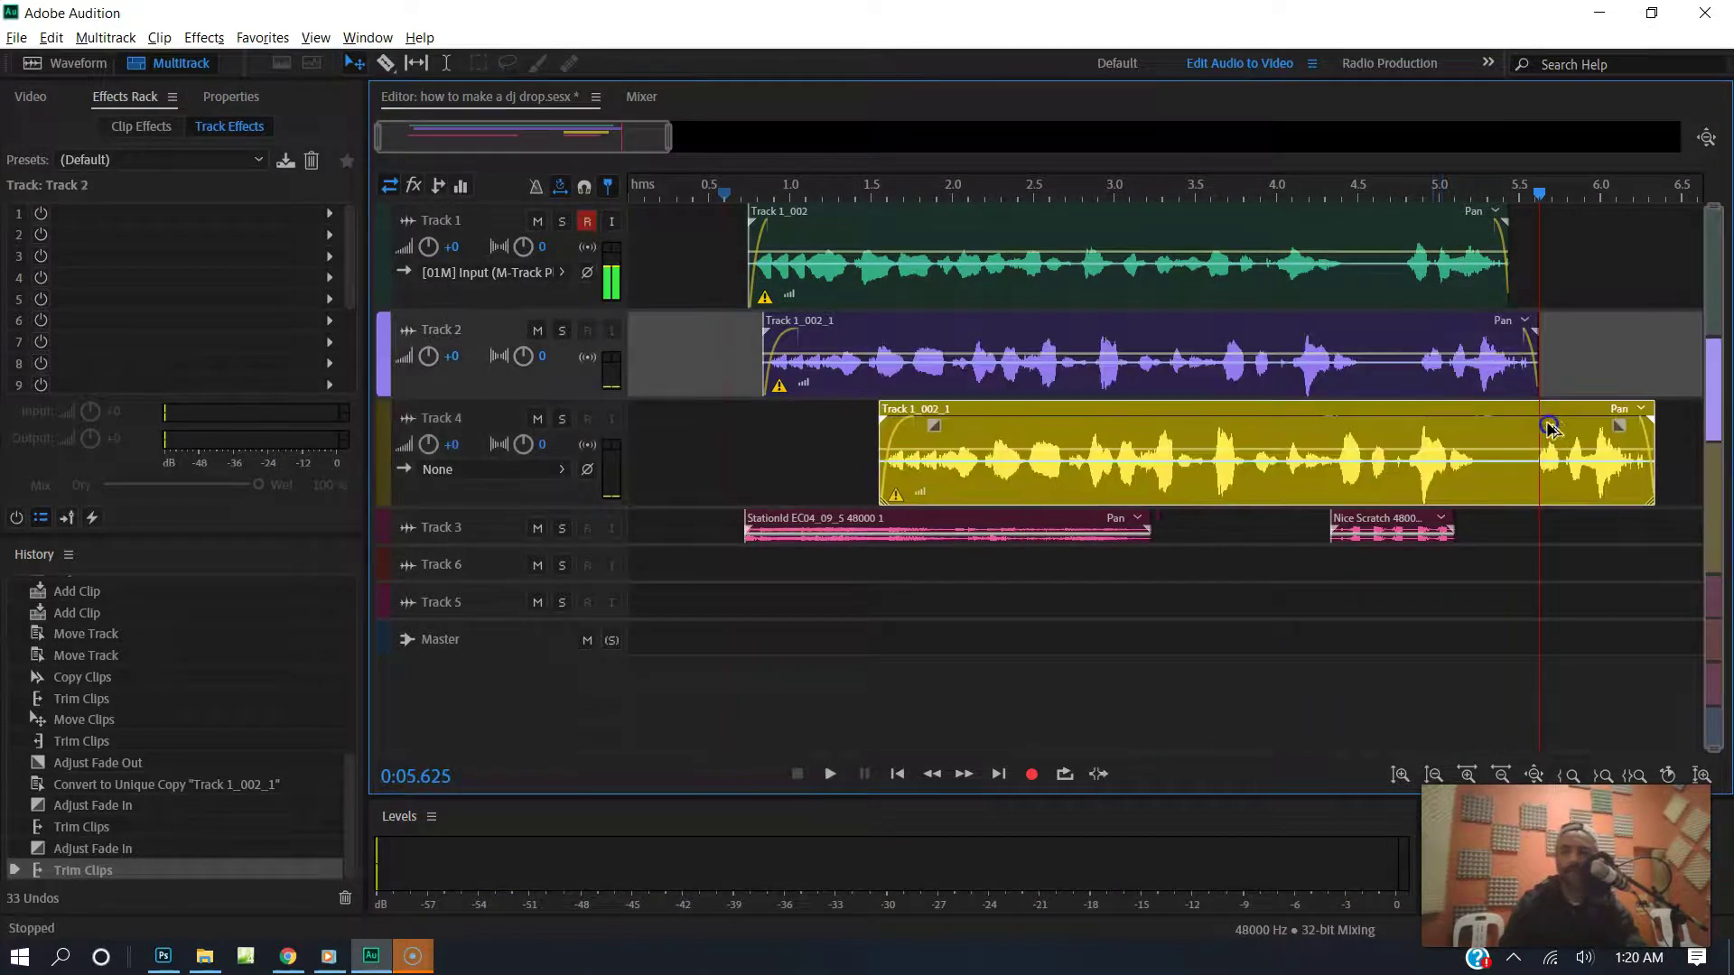
drag(894, 447, 1560, 426)
right_click(1561, 426)
click(1655, 455)
- Convert the final-words clip on Track 4 to a unique copy and open it in the waveform editor
right_click(1606, 432)
click(1474, 399)
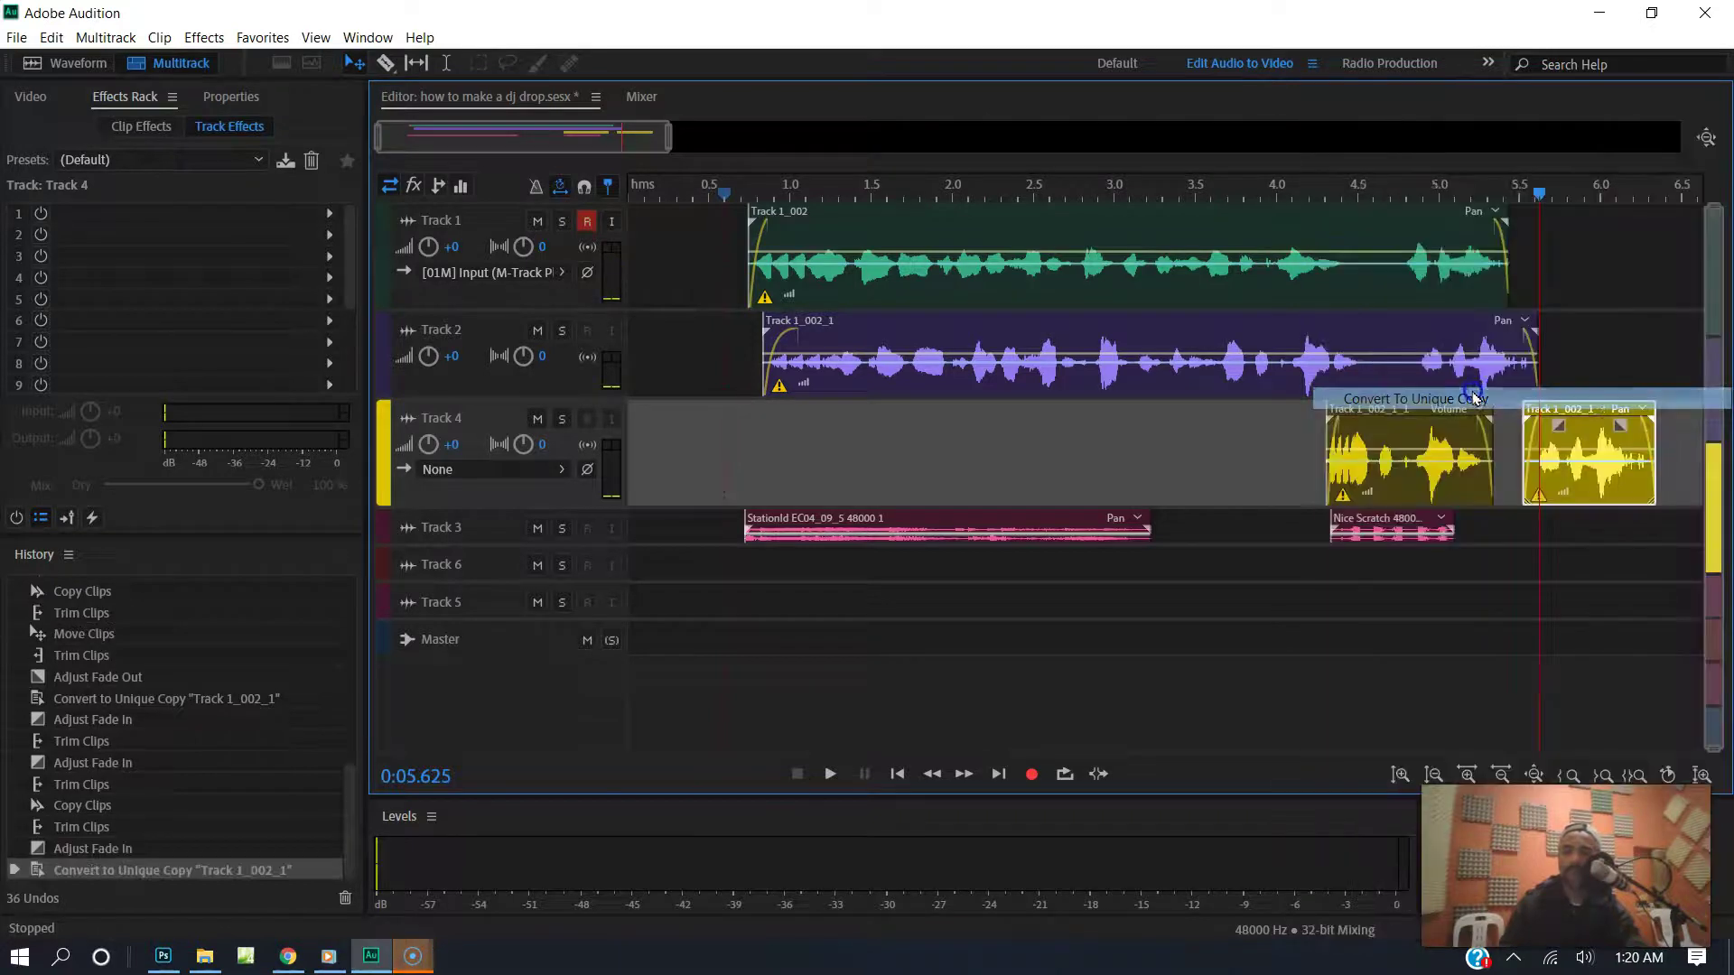
double_click(1576, 448)
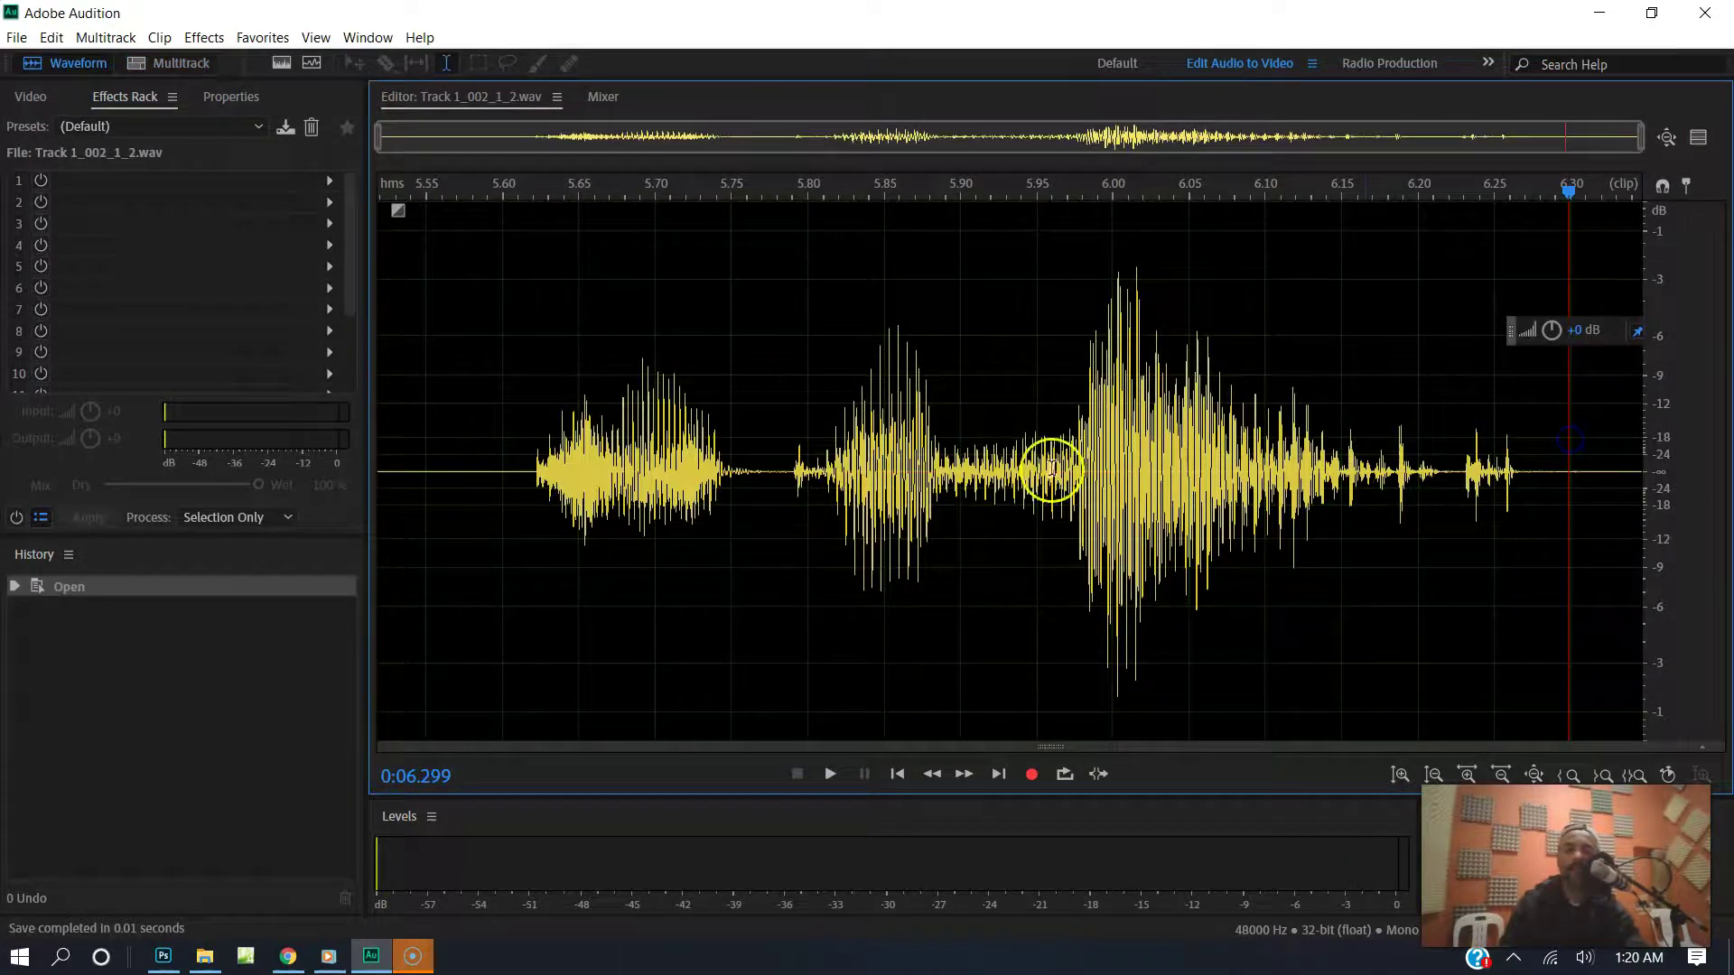
- Apply the Pitch Bender effect with the Turntable Losing Power preset to the whole final-words waveform after previewing it, and return to the multitrack session
double_click(987, 457)
click(205, 37)
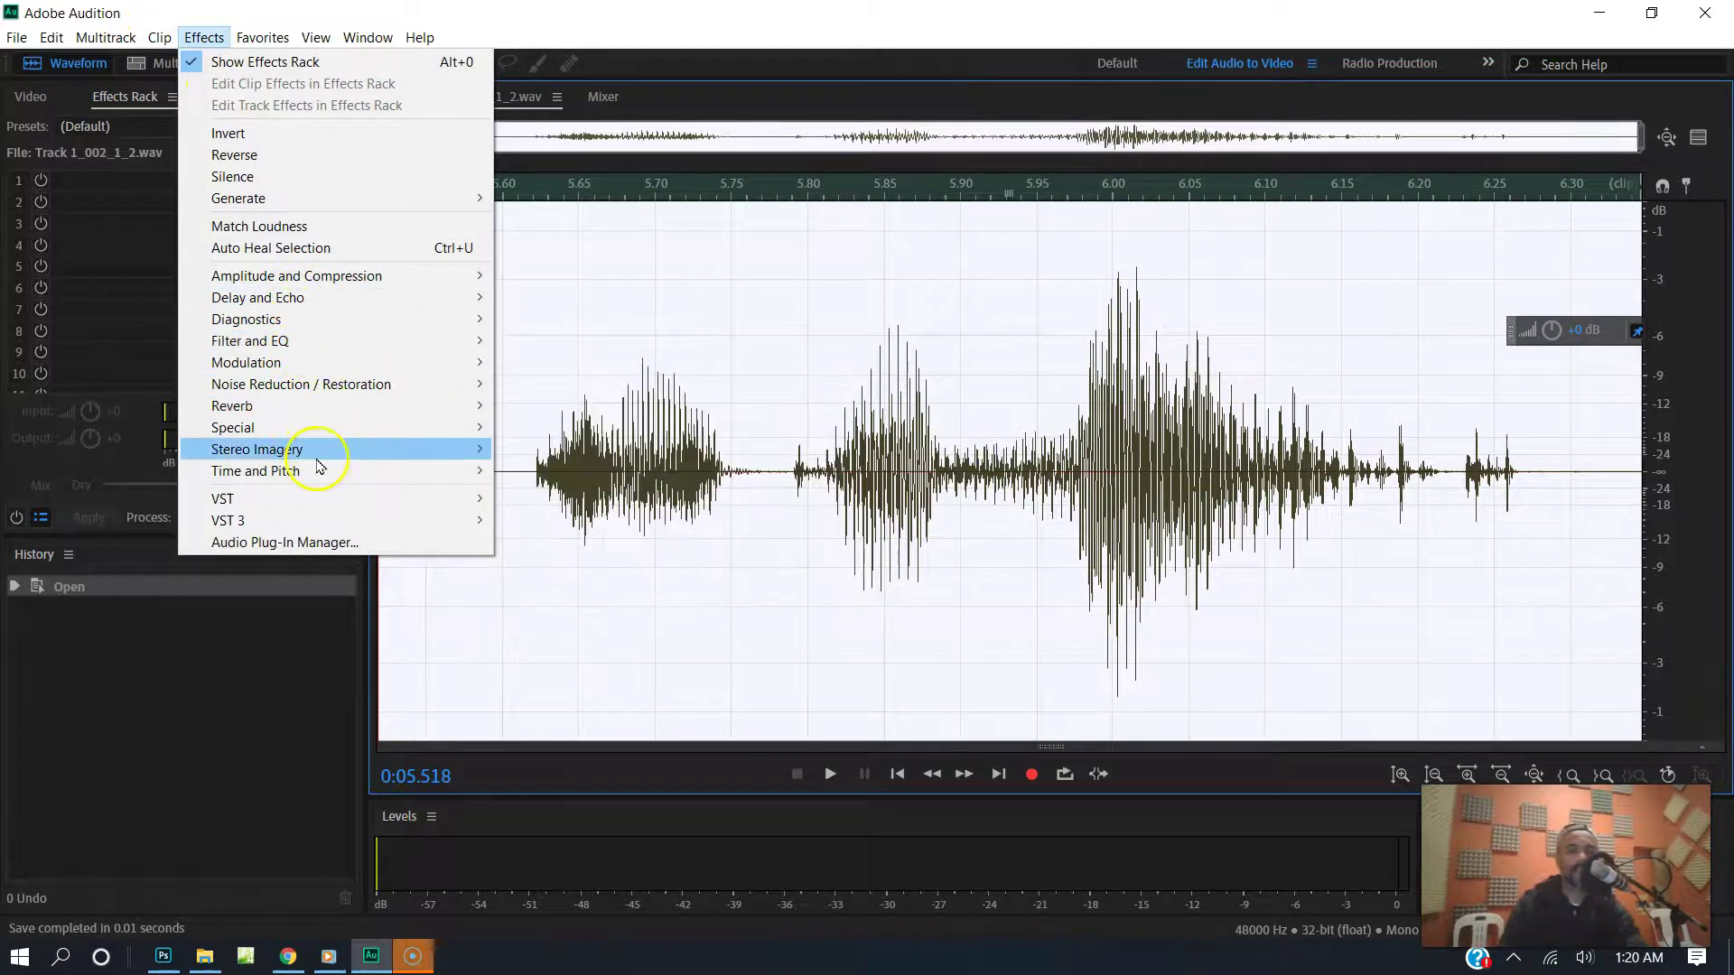
mouse_move(322, 473)
click(562, 514)
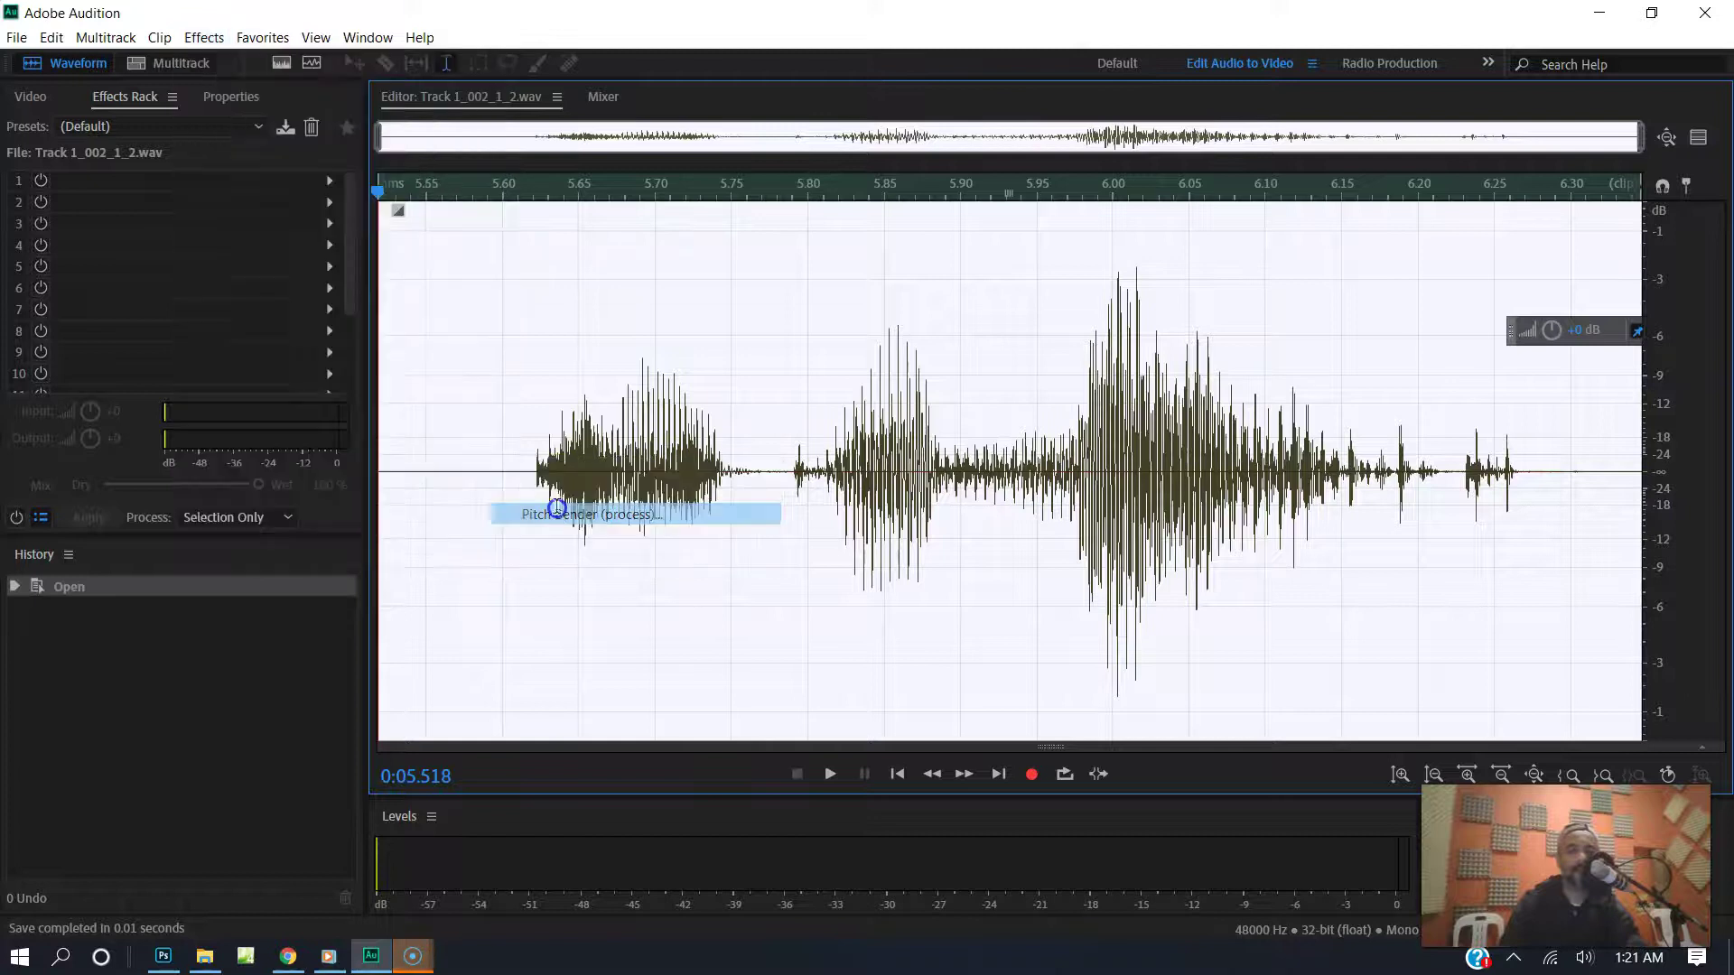
click(667, 626)
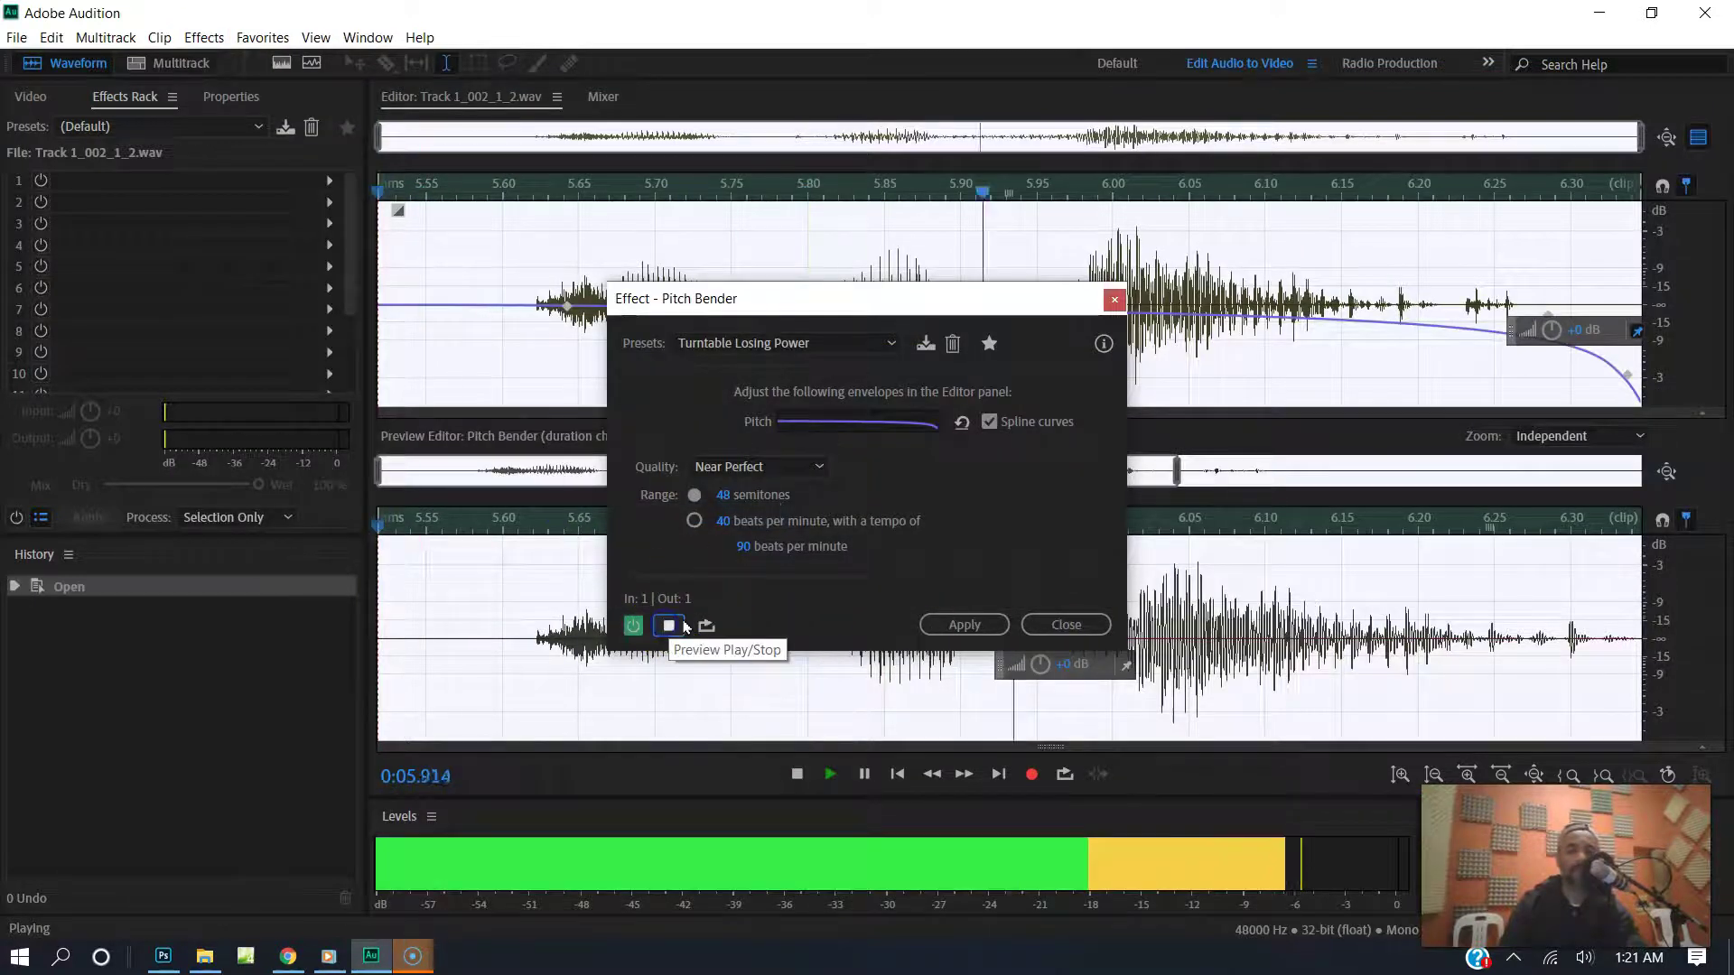
click(964, 625)
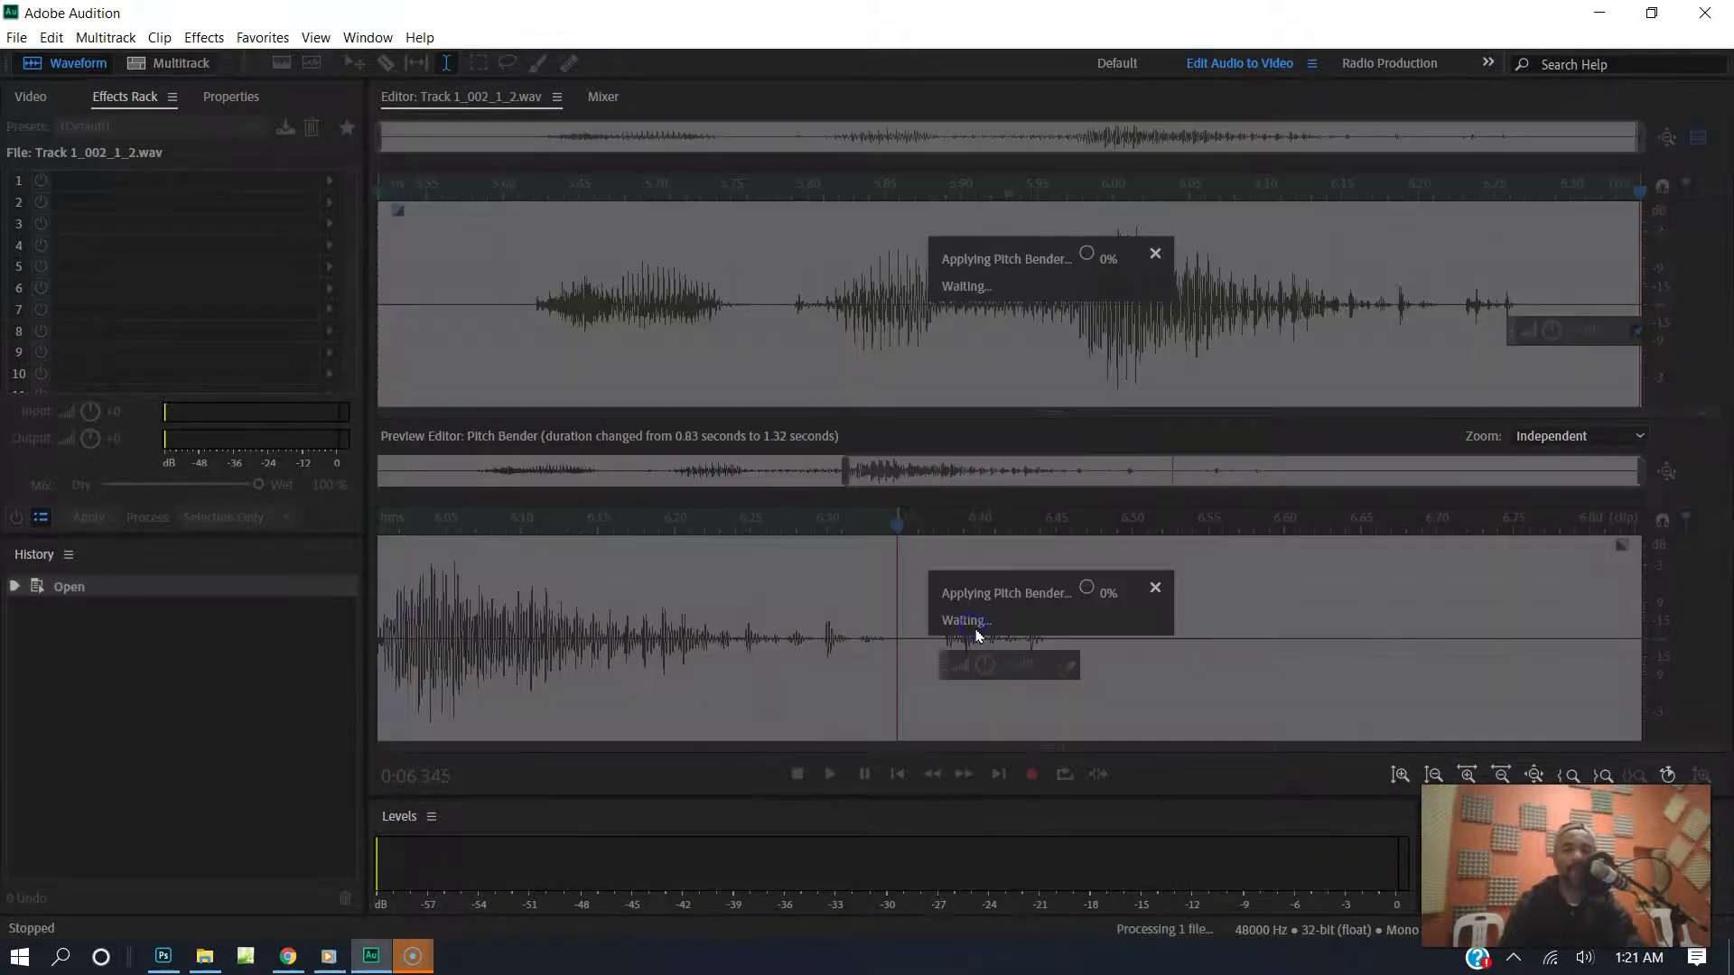
key(8)
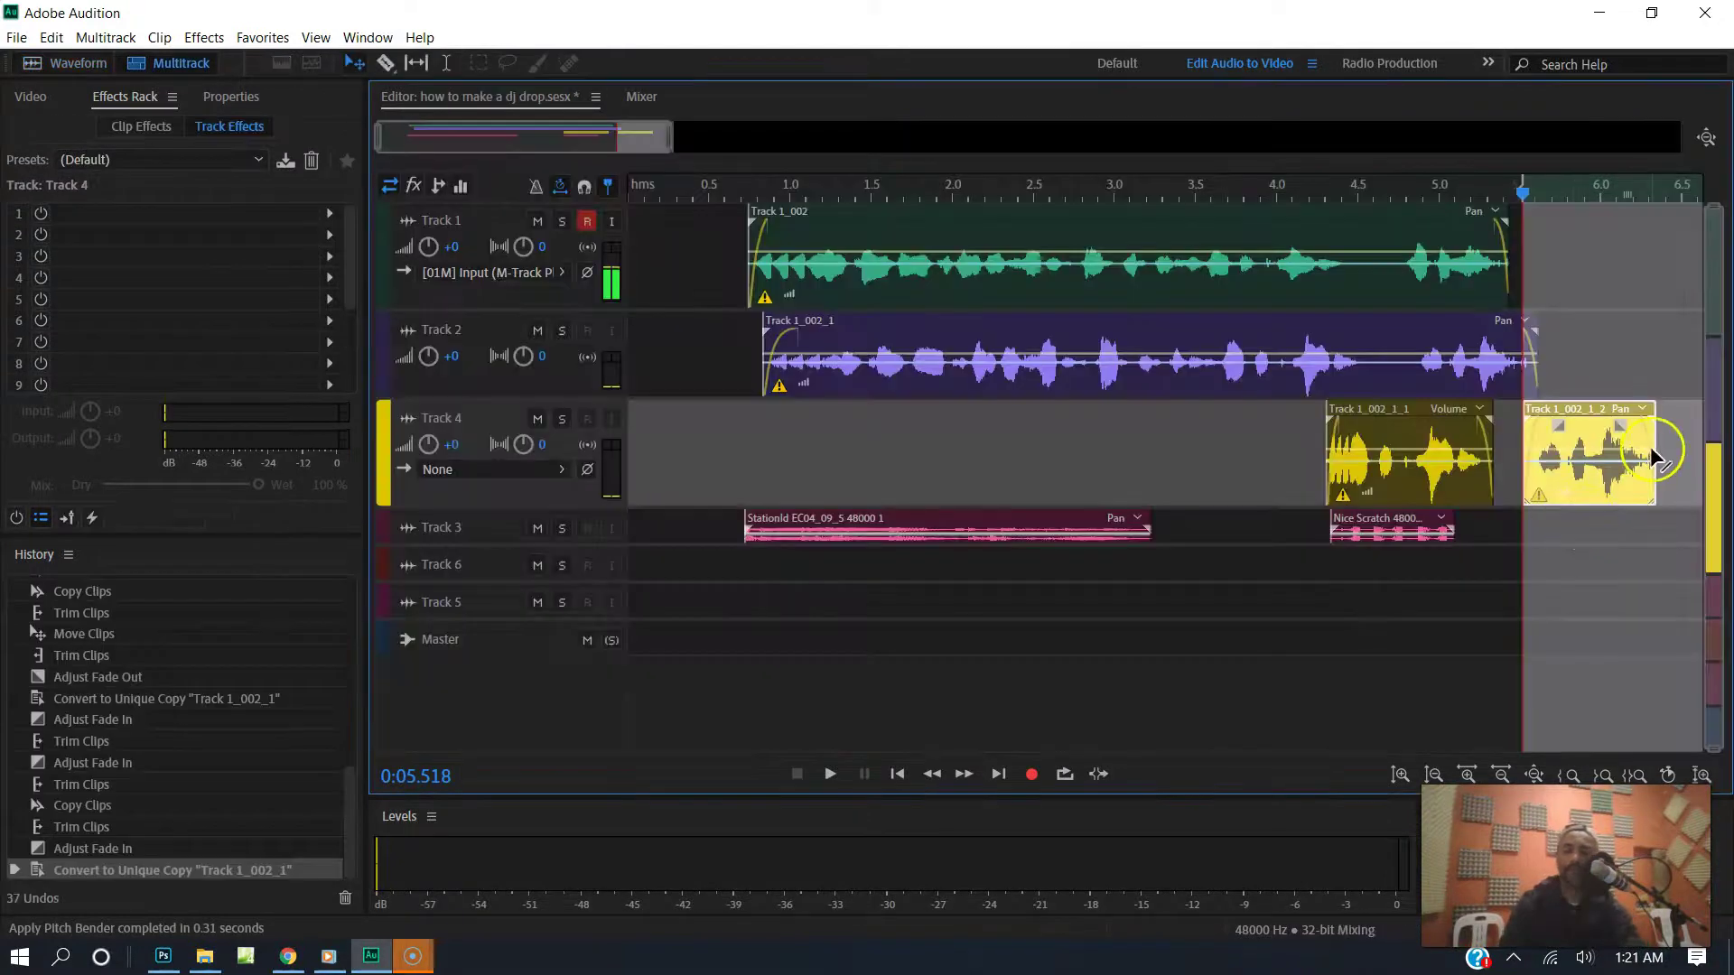
- Extend the end of the pitch-bent Track 4 clip to about 6.5 s with a fade-out, and play the drop from about 0.5 s
right_click(1576, 220)
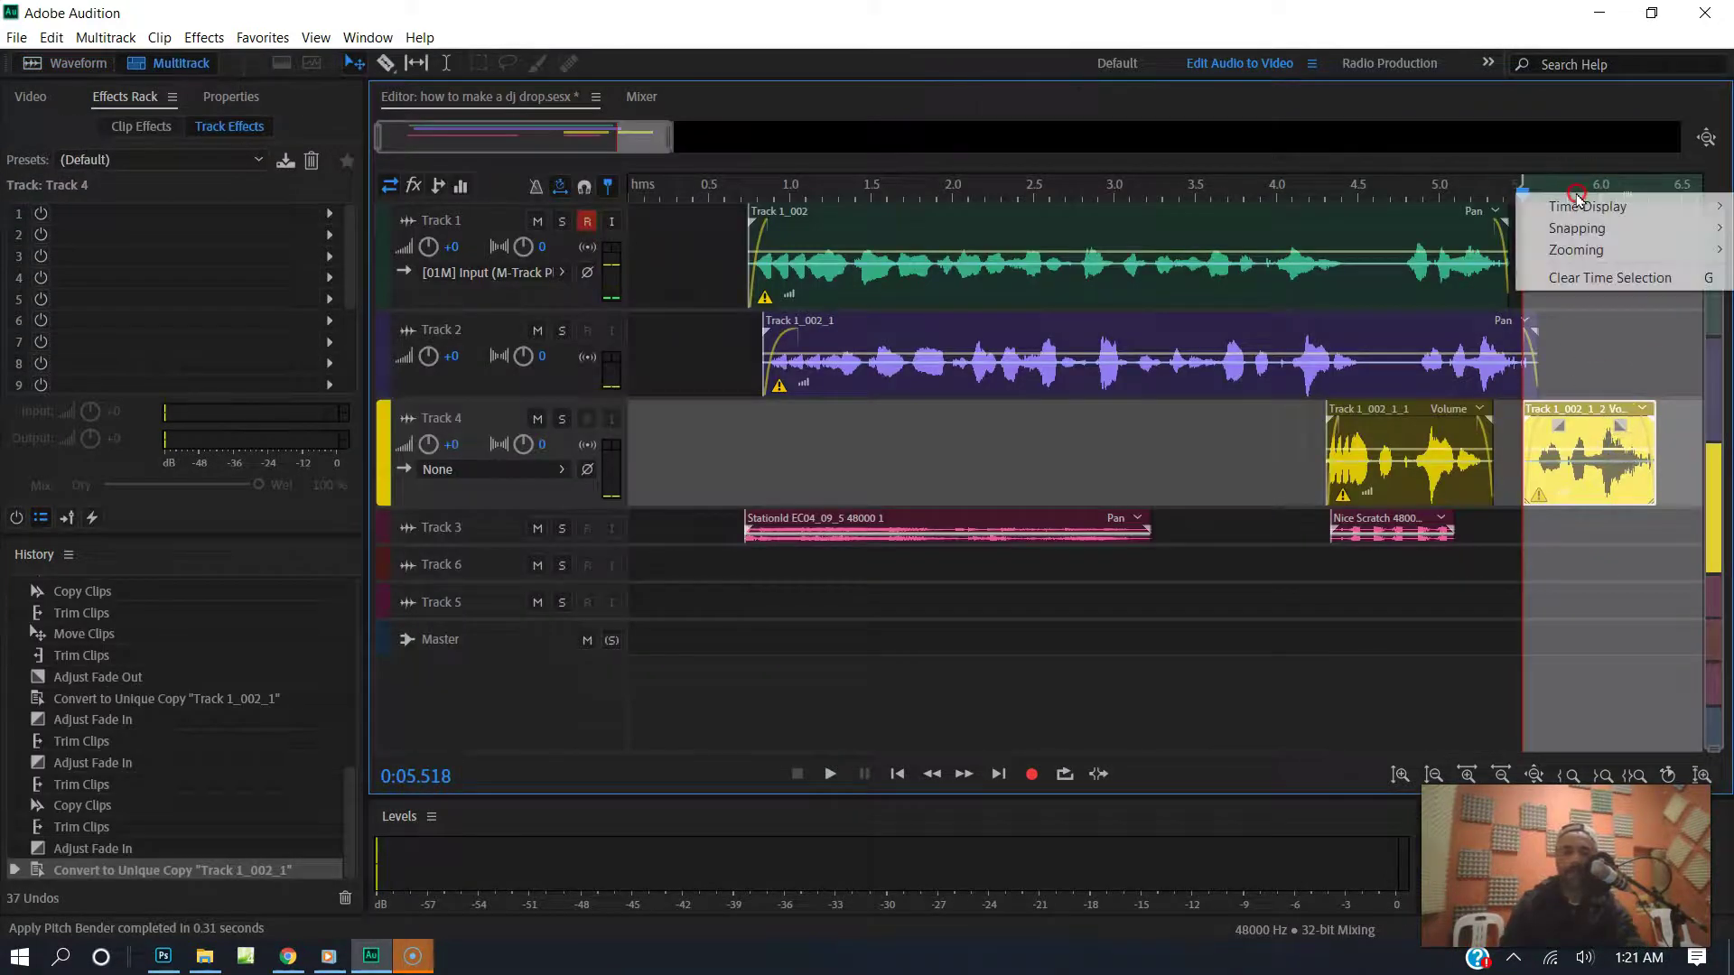
click(1606, 277)
drag(1656, 442, 1609, 426)
click(711, 193)
key(space)
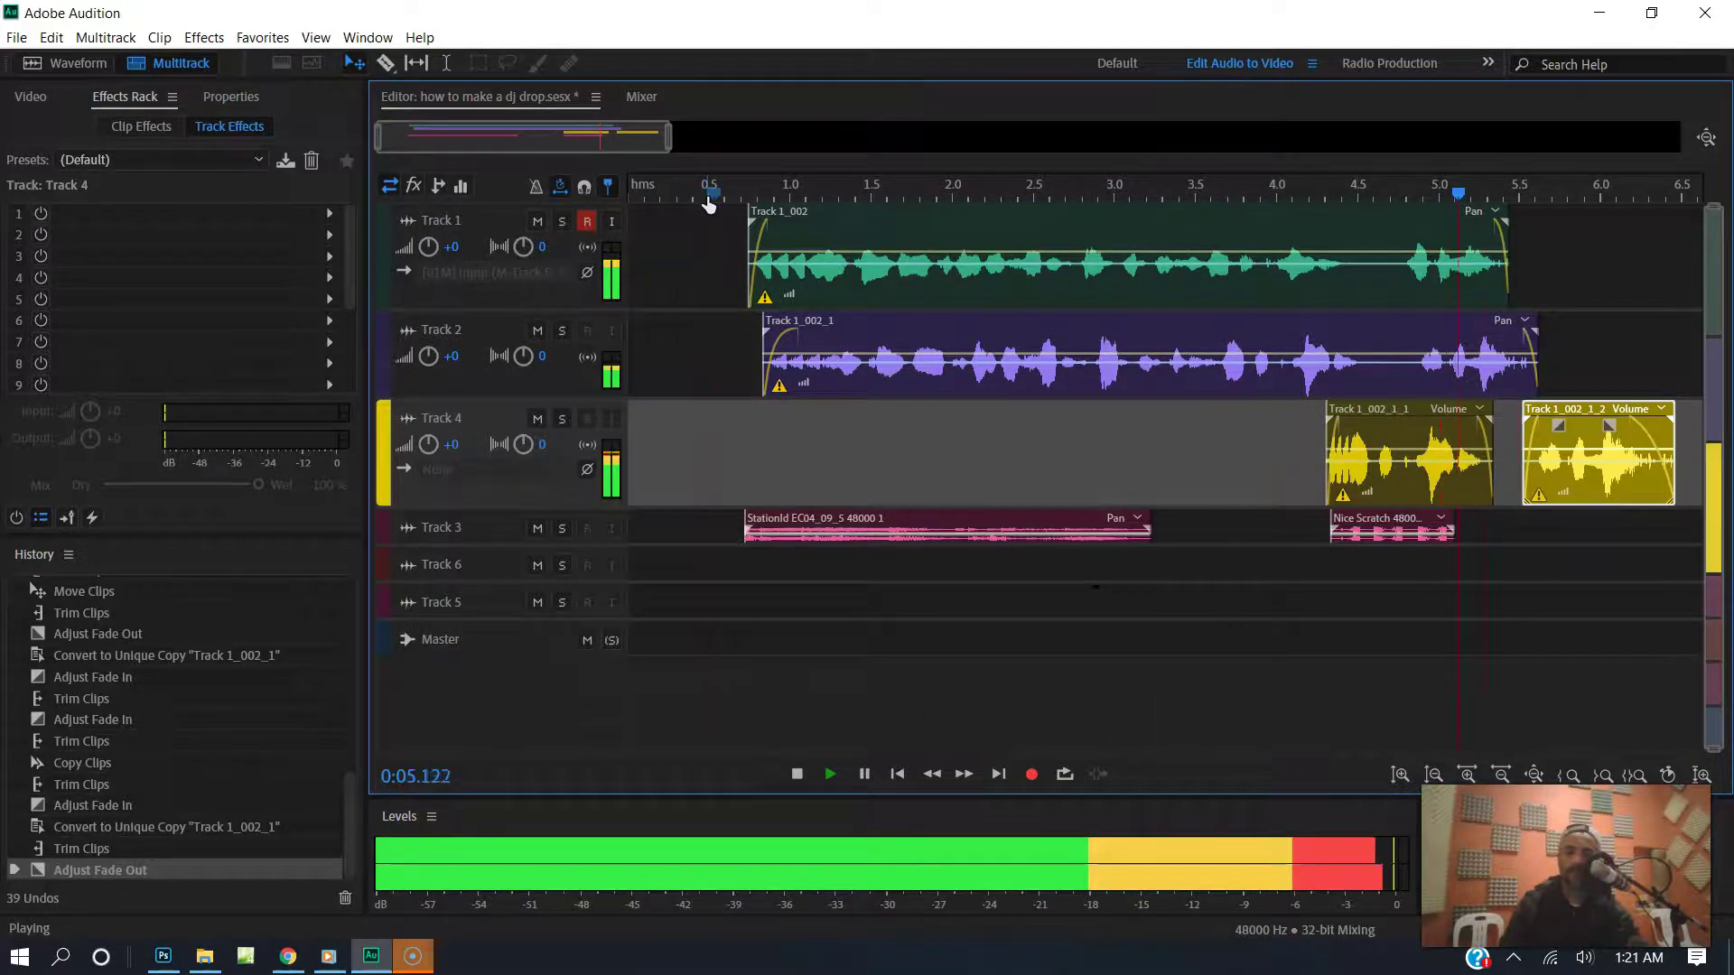
- Move the pitch-bent Track 4 clip about 0.1 s earlier, and play the drop's ending from about 4.8 s
drag(1591, 442, 1574, 442)
drag(1454, 177, 1407, 194)
key(space)
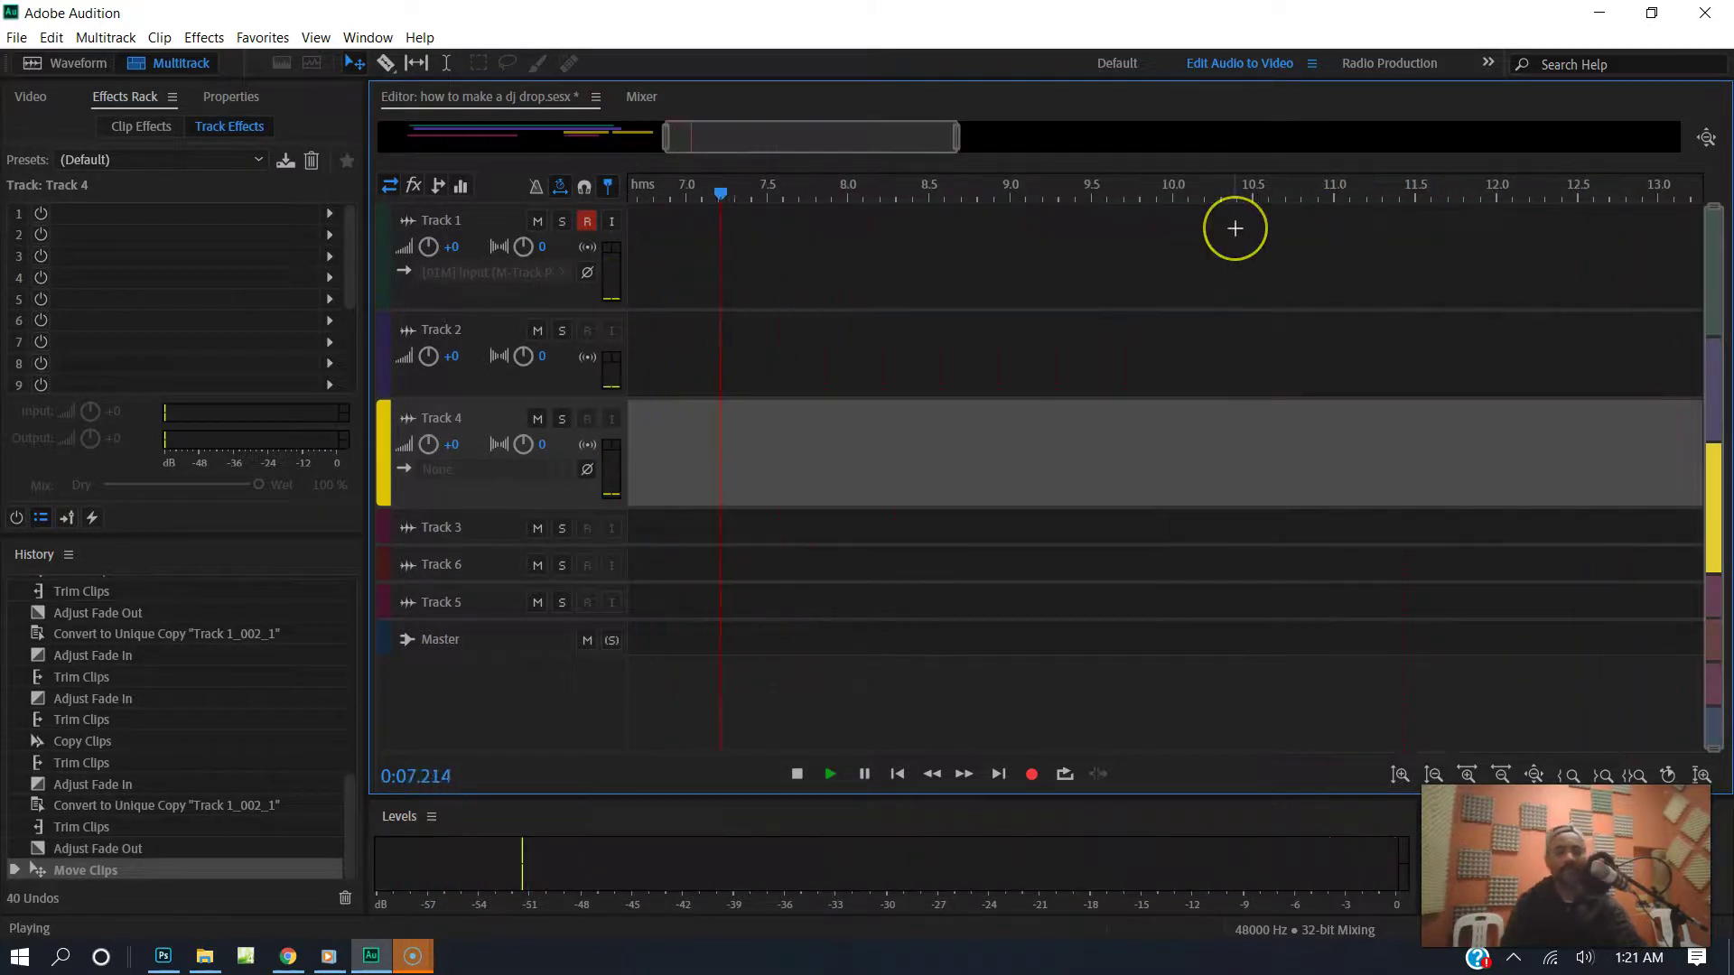
key(space)
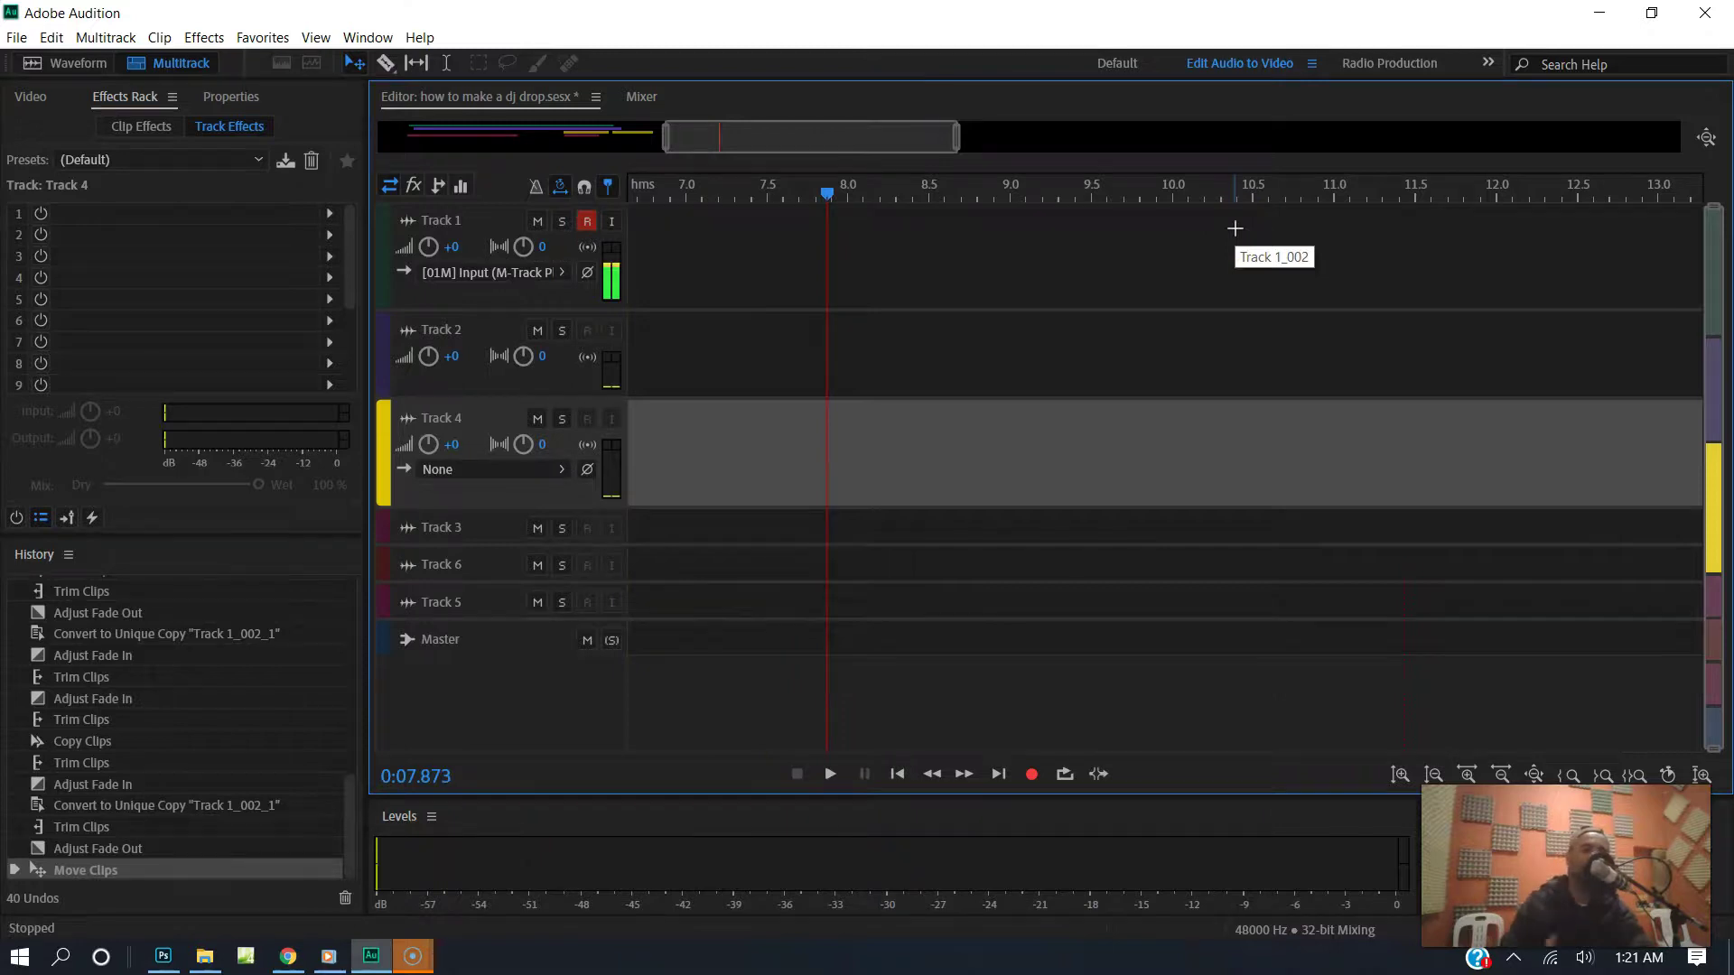